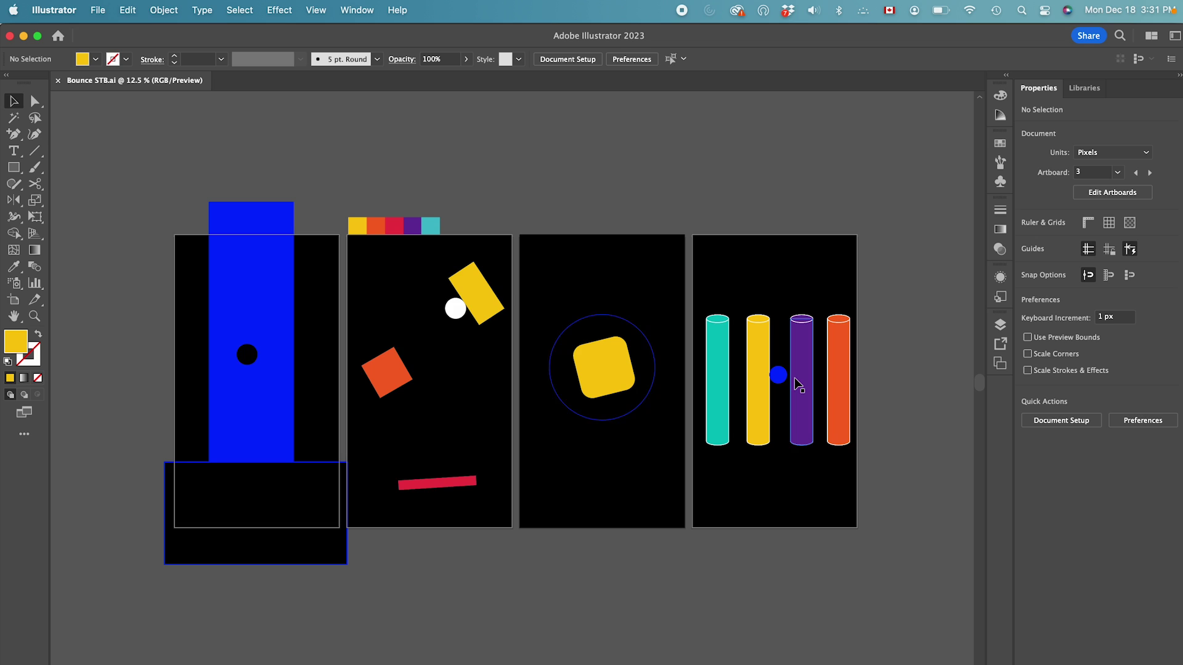
Select the five colour swatches above the second artboard, and play the Demo composition's animation in After Effects
drag(449, 221, 331, 227)
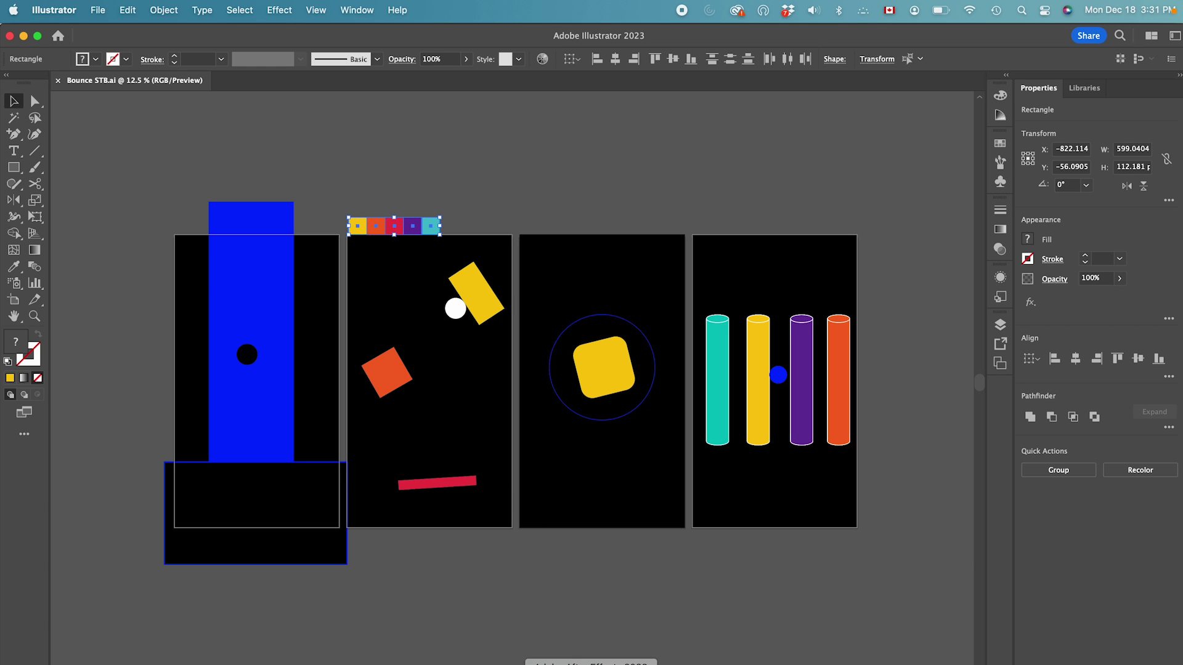
click(590, 664)
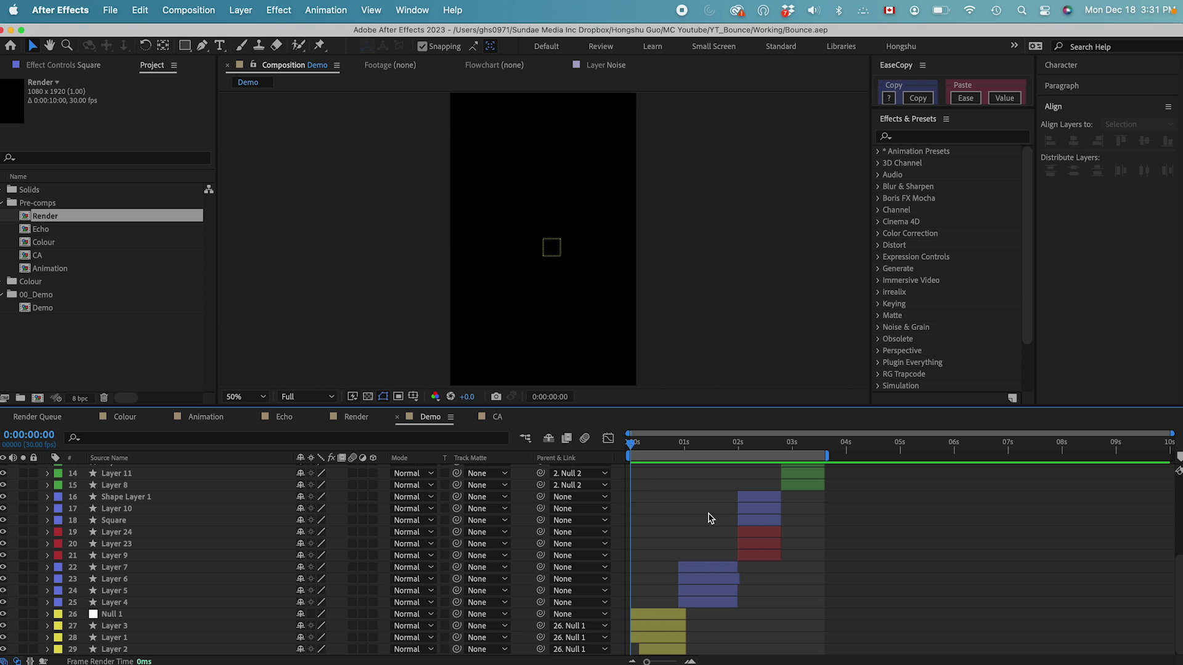
click(44, 308)
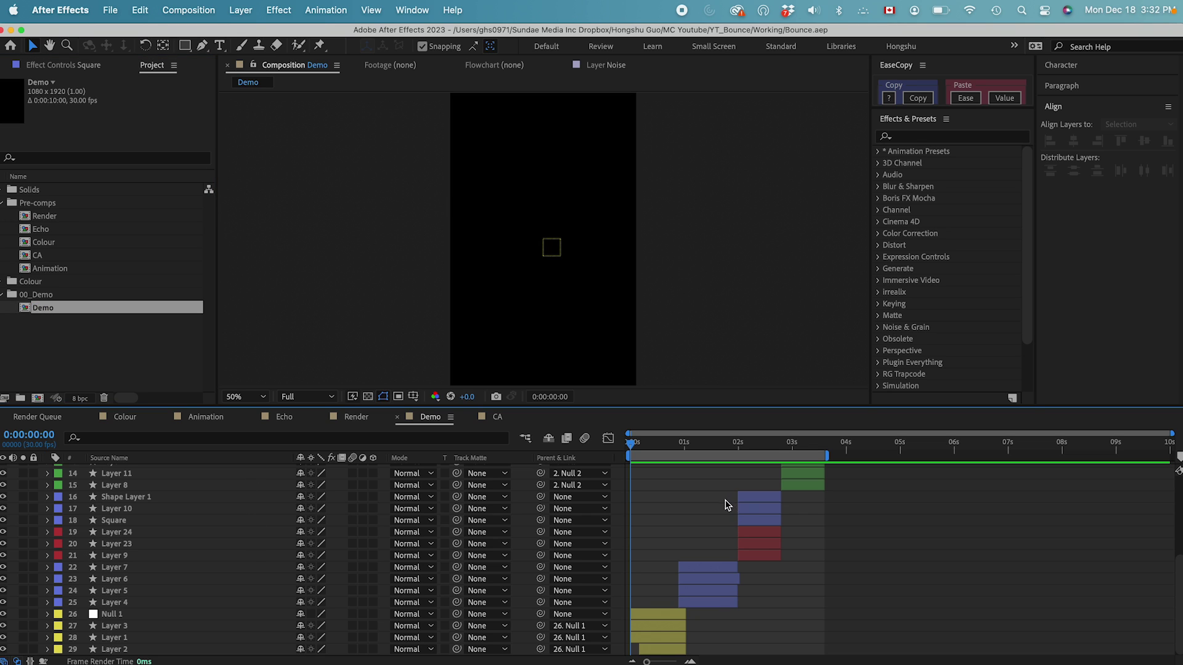
key(space)
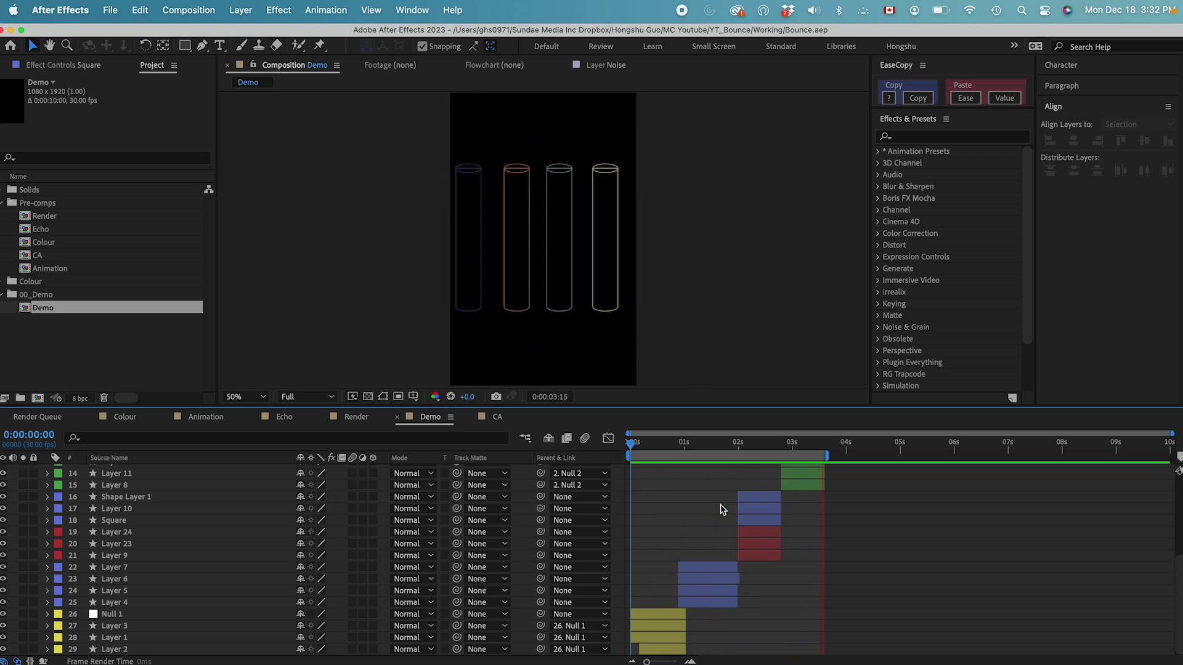
Scrub through the blue column scene and the tumbling rectangles scene up to 0:00:01:28 to examine the ball's bounces
click(655, 445)
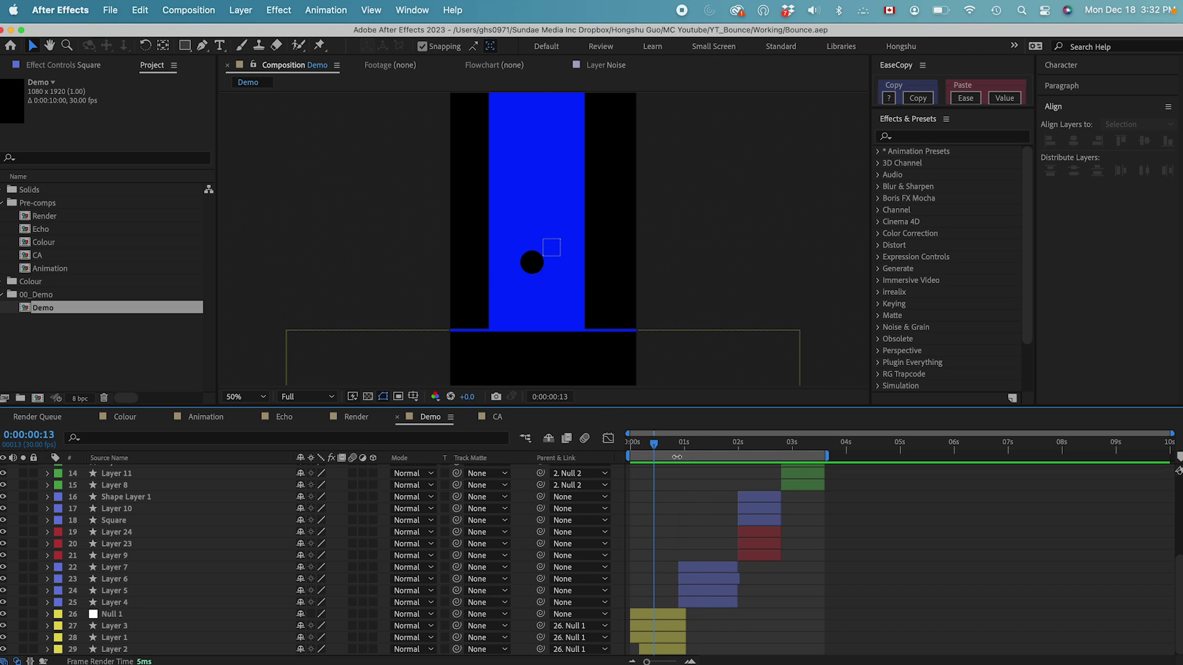
drag(657, 448, 670, 448)
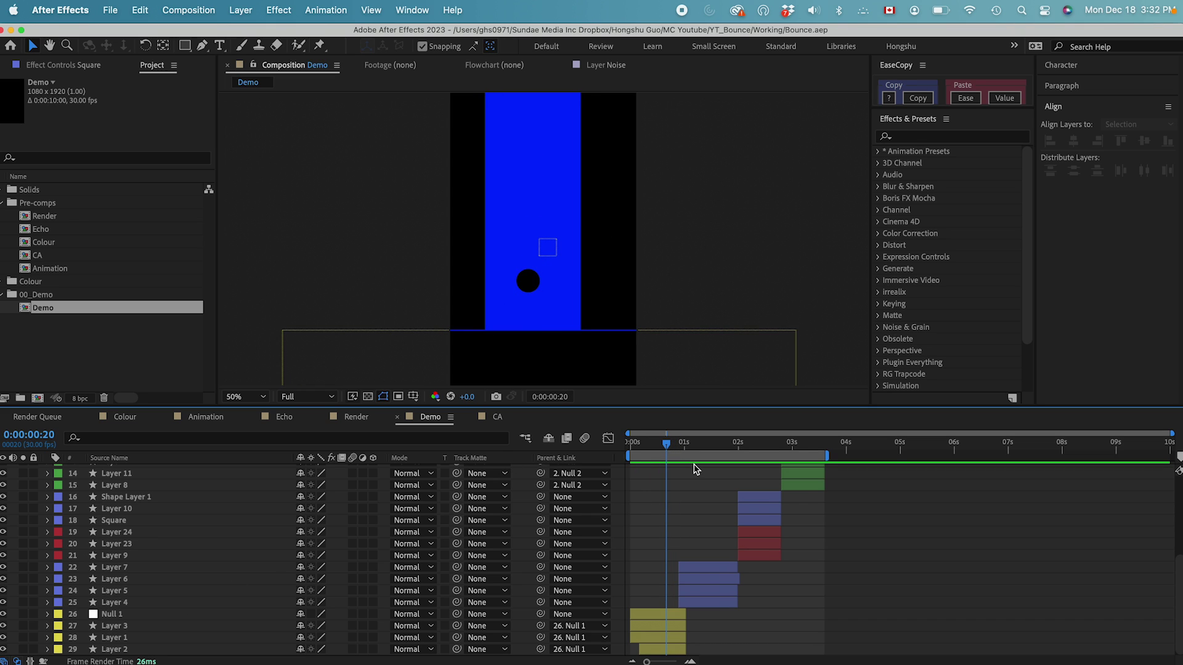
drag(670, 449, 702, 448)
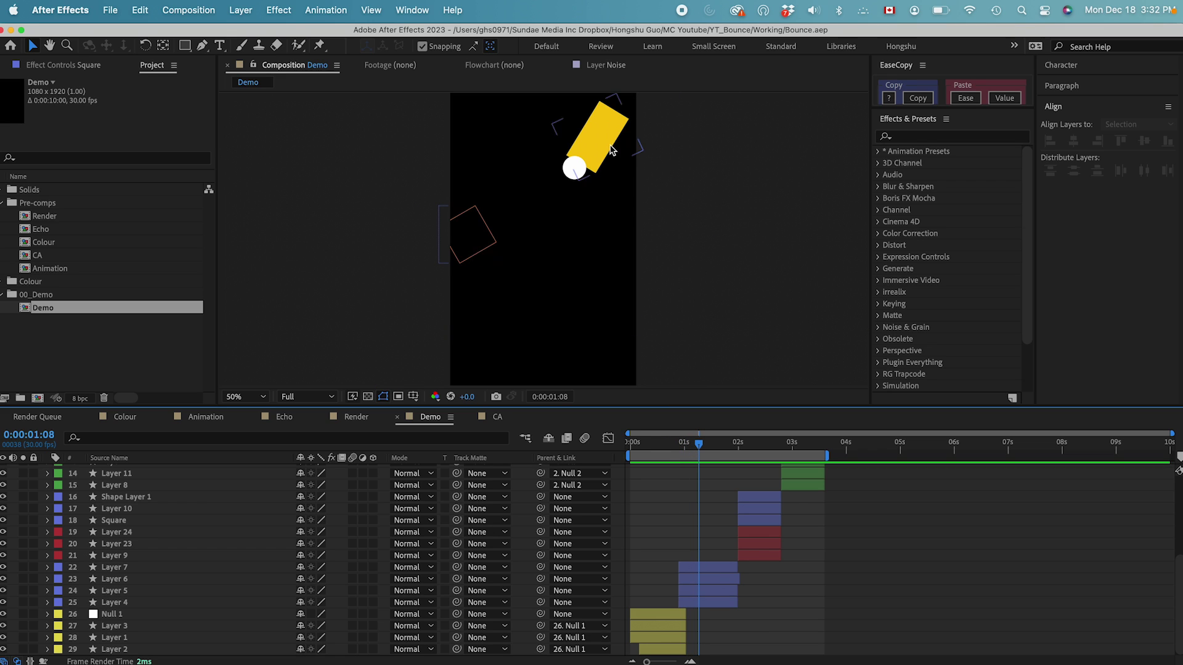
click(702, 444)
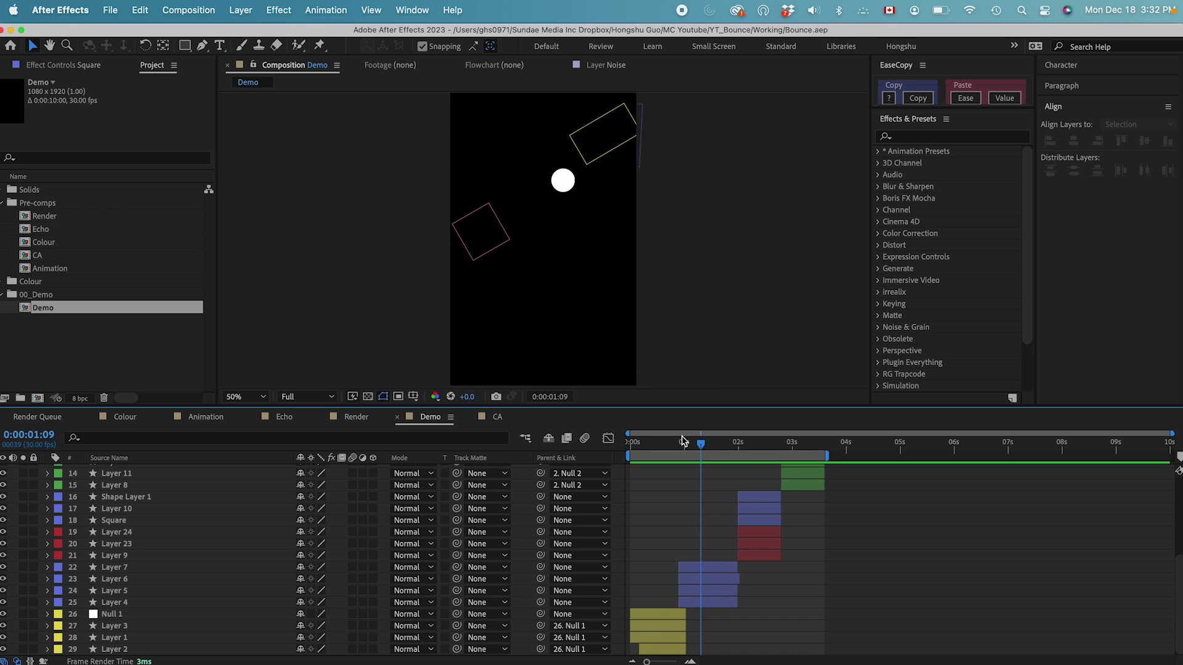
drag(702, 445, 727, 445)
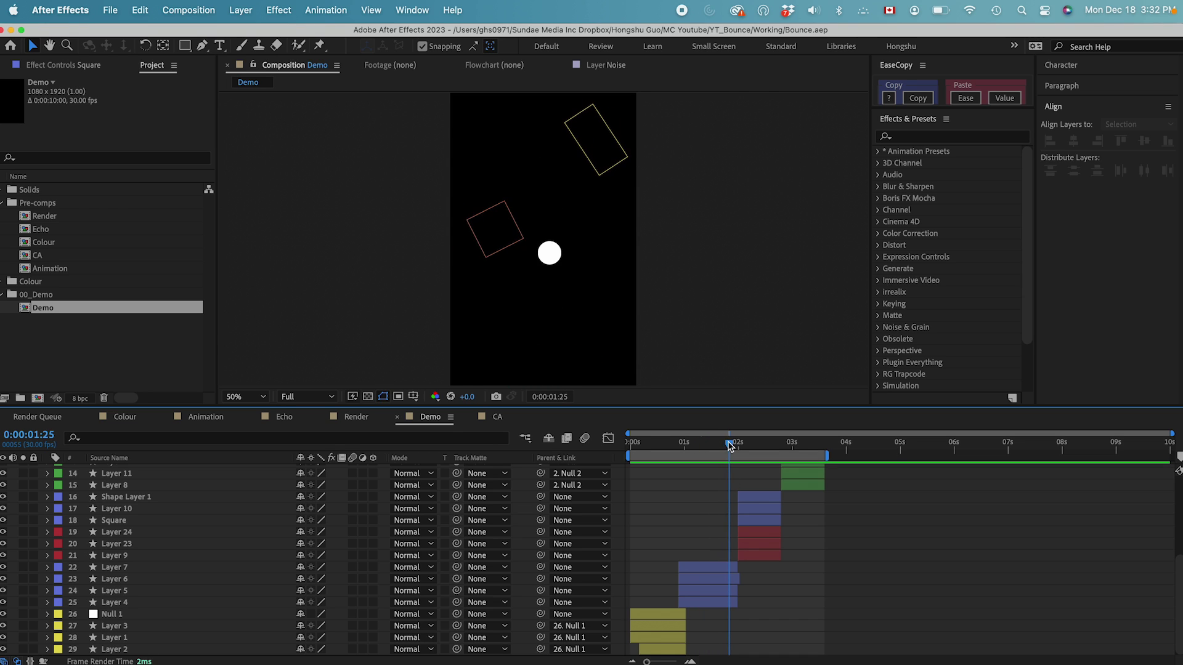
drag(633, 397, 619, 374)
drag(727, 445, 735, 446)
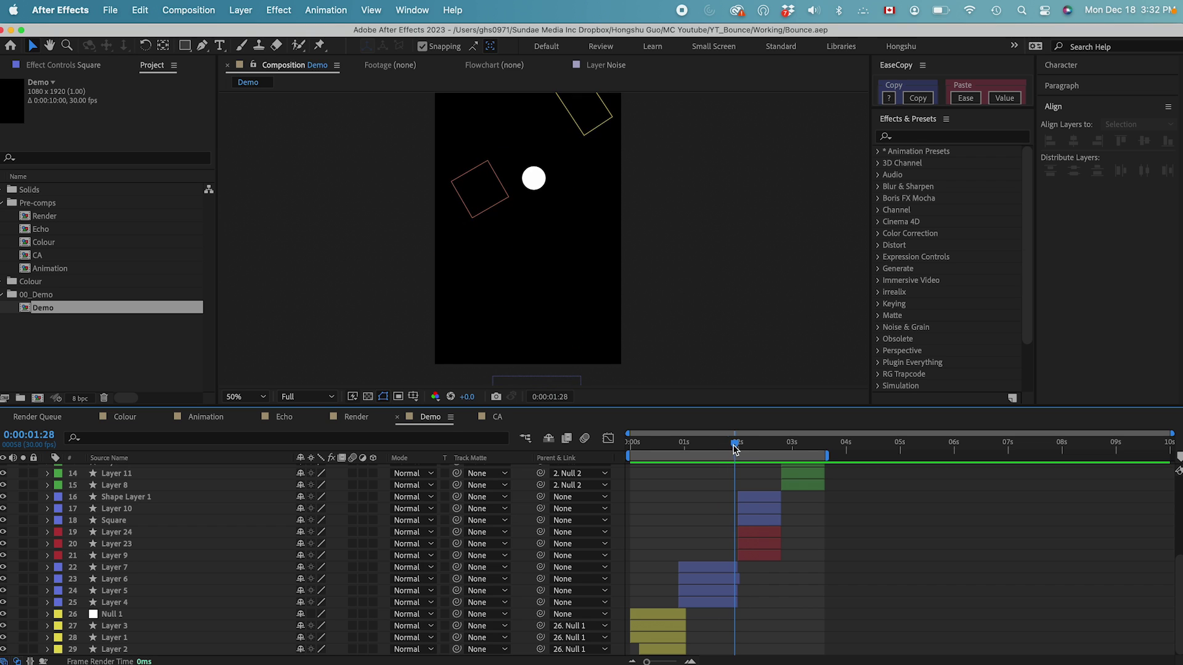
Scrub through the rounded square scene and the cylinders scene up to 0:00:03:05 to examine the ball's movement
drag(734, 452, 743, 448)
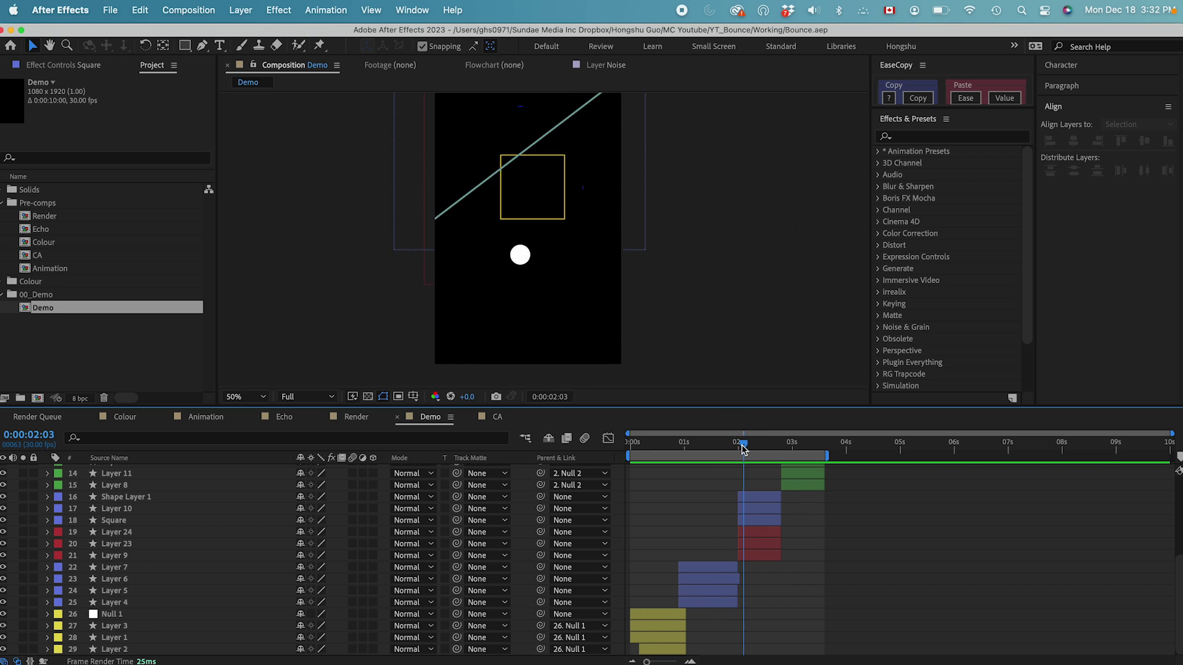
scroll(641, 154, up, 2)
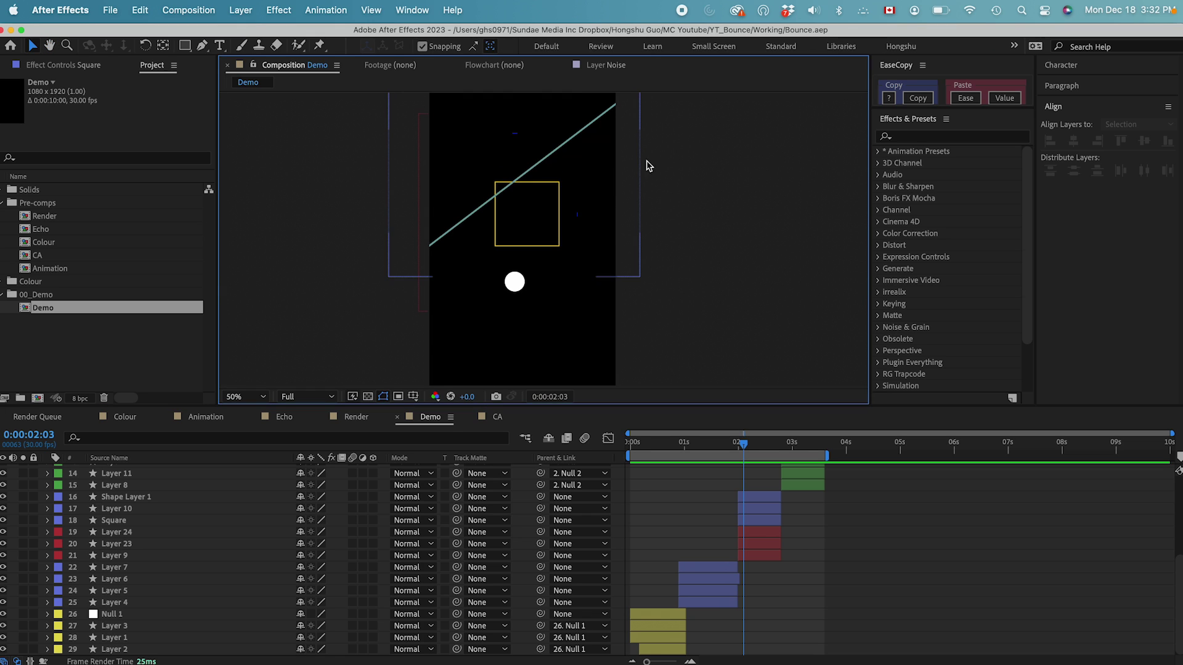
drag(734, 451, 754, 446)
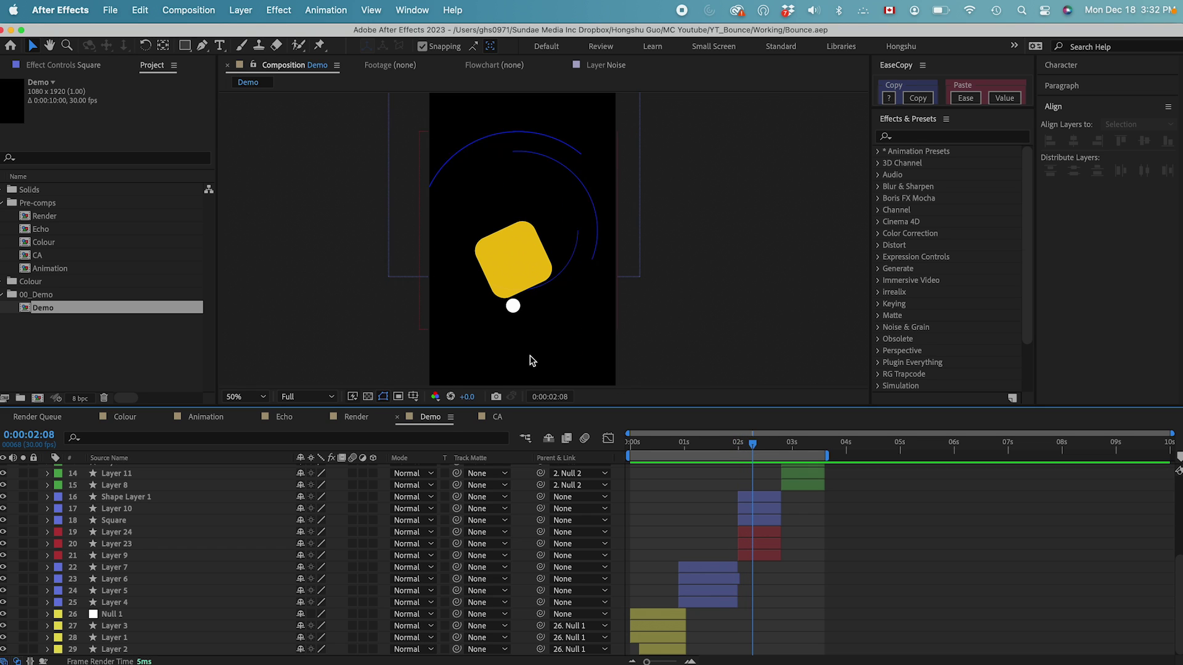
drag(753, 446, 758, 447)
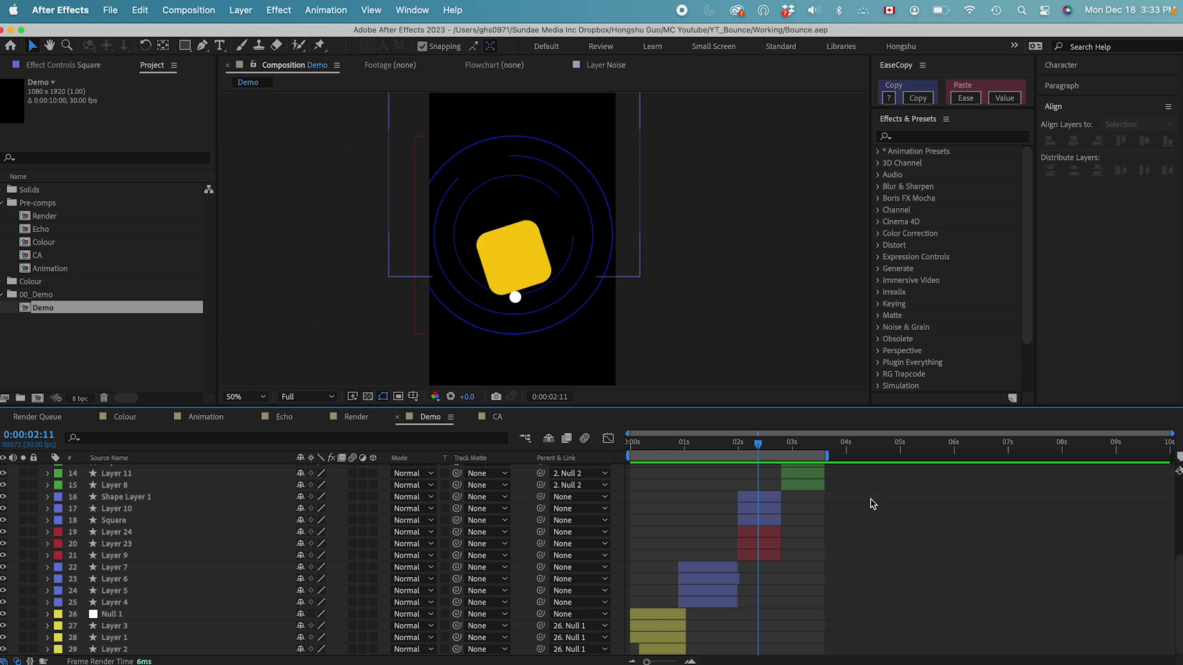
drag(759, 445, 767, 442)
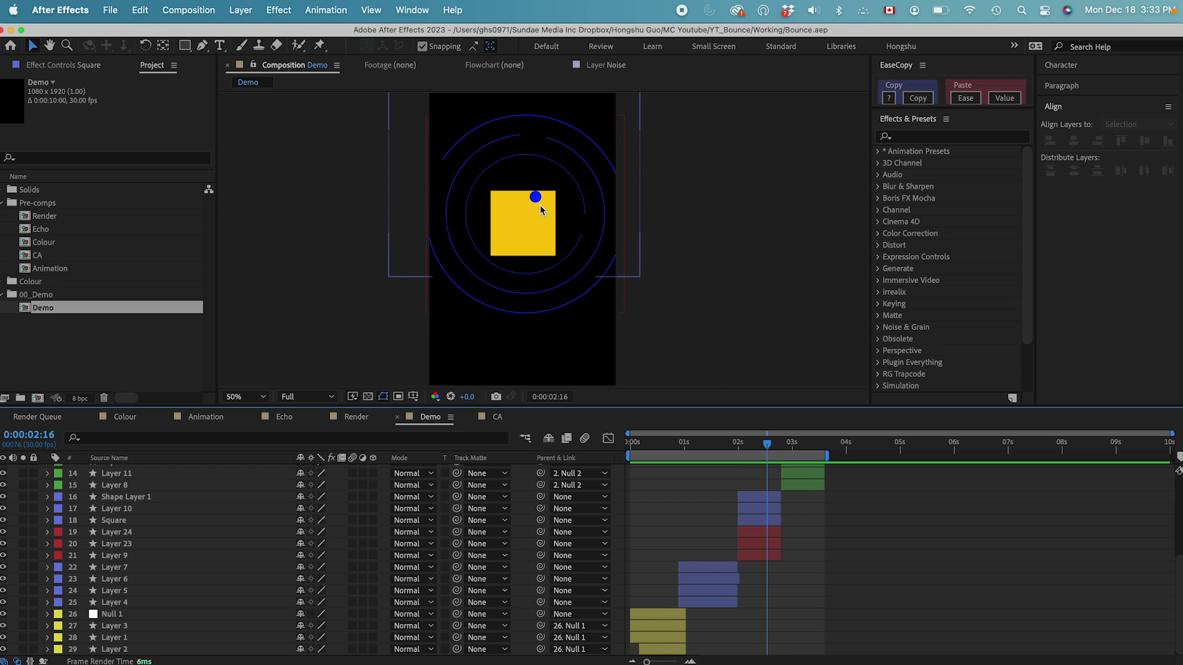
drag(769, 450, 801, 448)
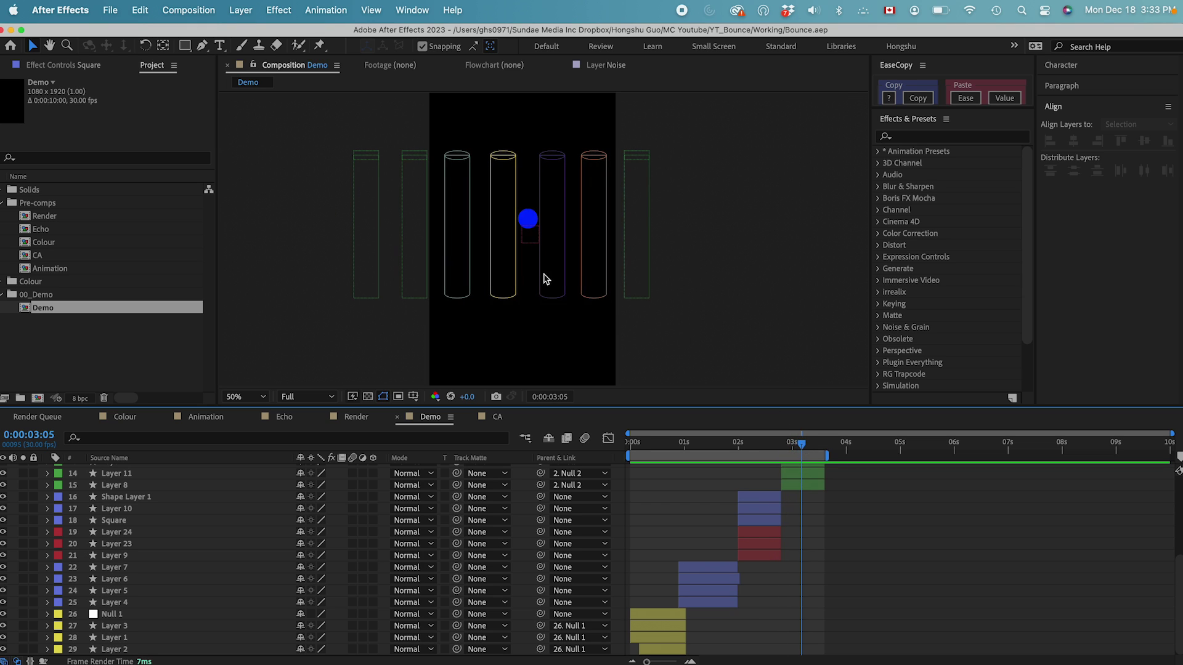
Play the Demo animation from the start and examine the ball's bounce inside the blue column
key(Home)
key(space)
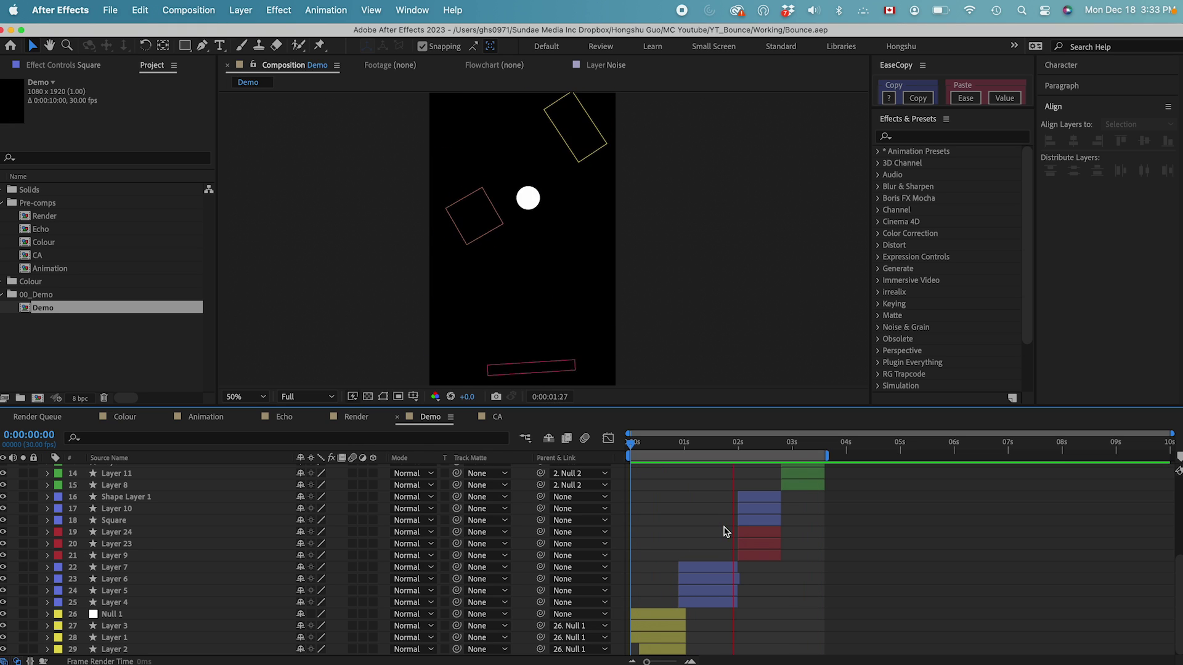
key(space)
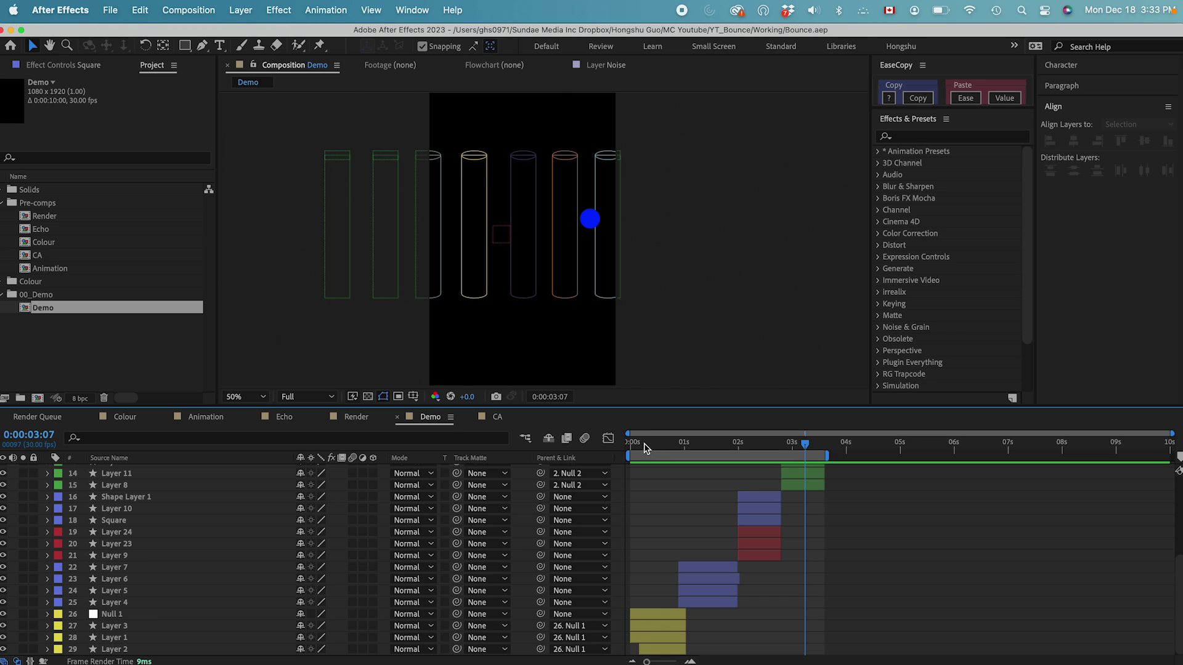
key(space)
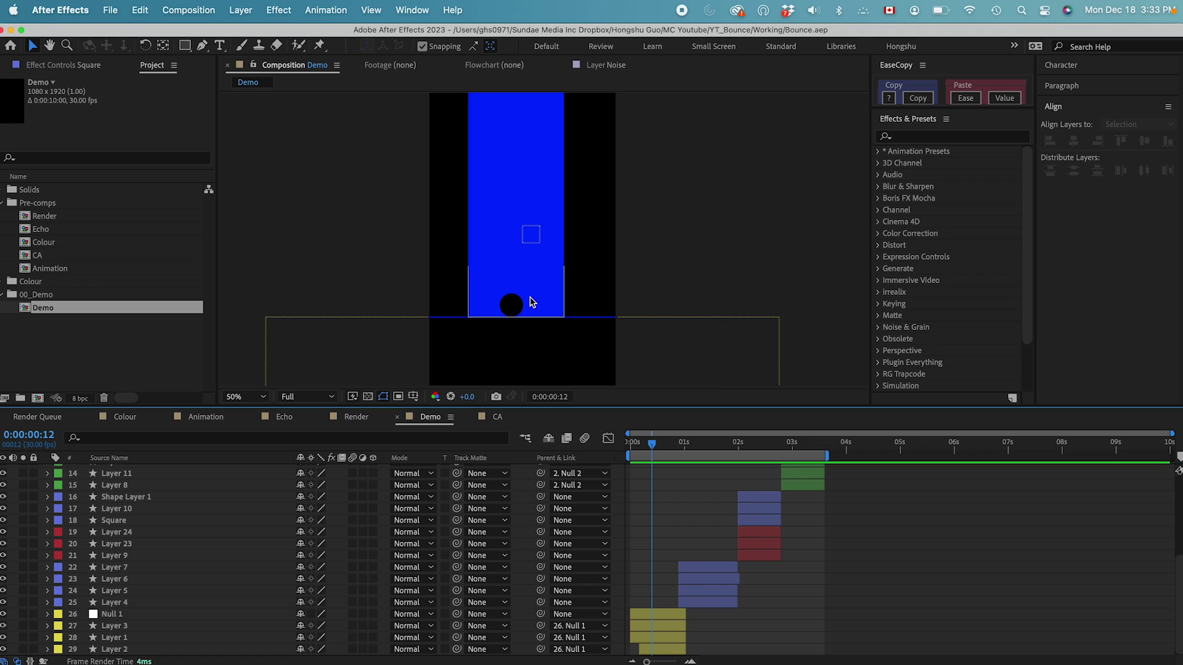
drag(654, 448, 661, 448)
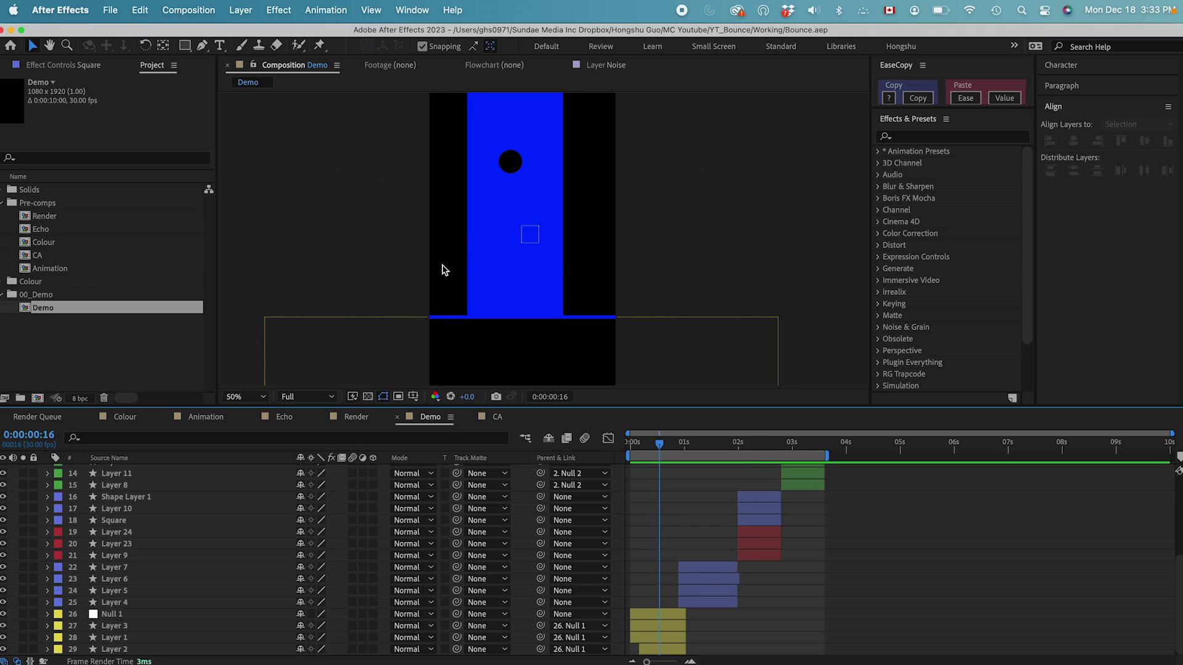
mouse_move(661, 448)
mouse_down()
mouse_move(633, 448)
mouse_move(643, 448)
mouse_up()
key(space)
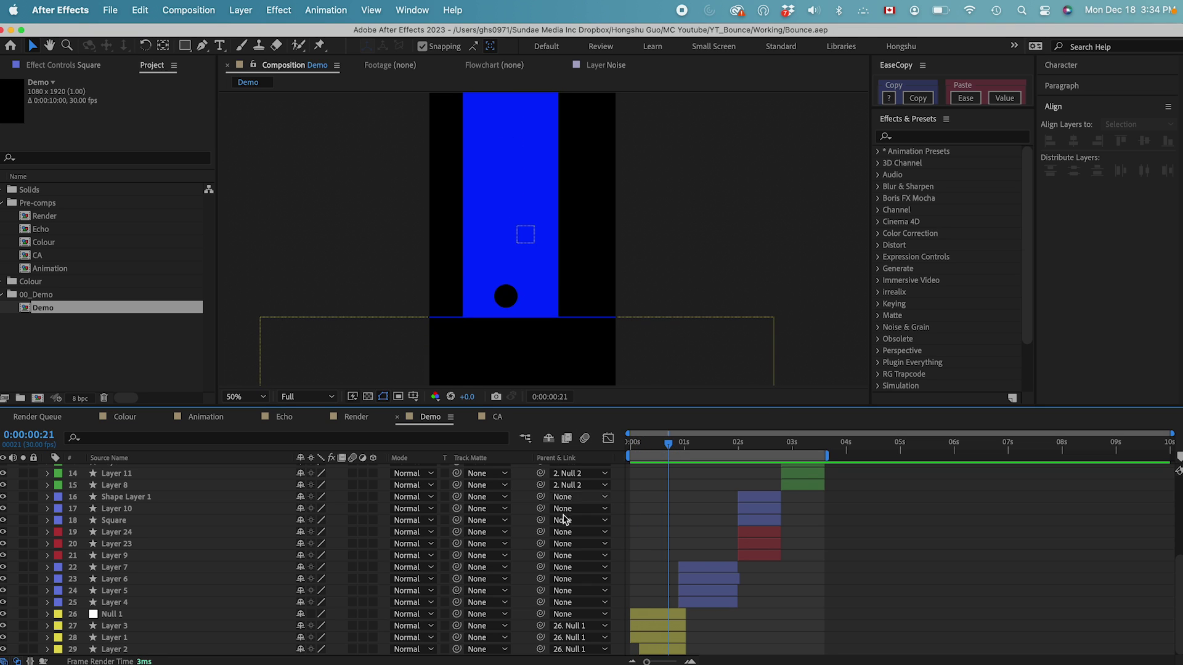
key(space)
Toggle the visibility of Layer 1 and Layer 2 to identify which layer holds the column
click(125, 638)
click(3, 637)
click(4, 638)
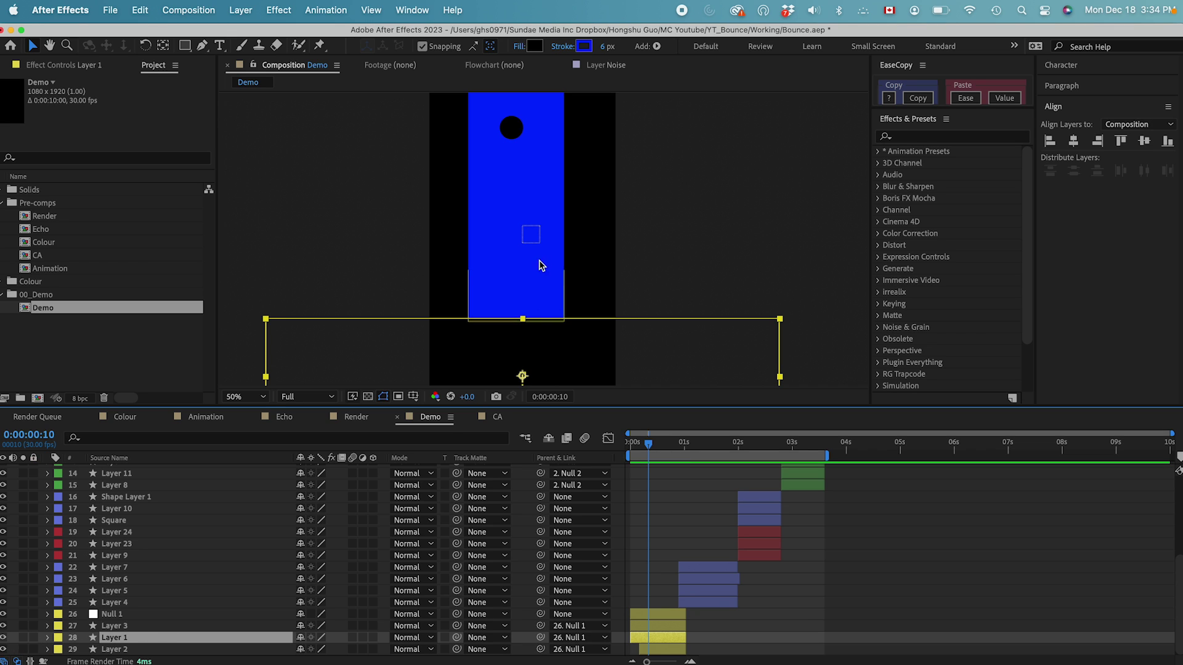
click(114, 650)
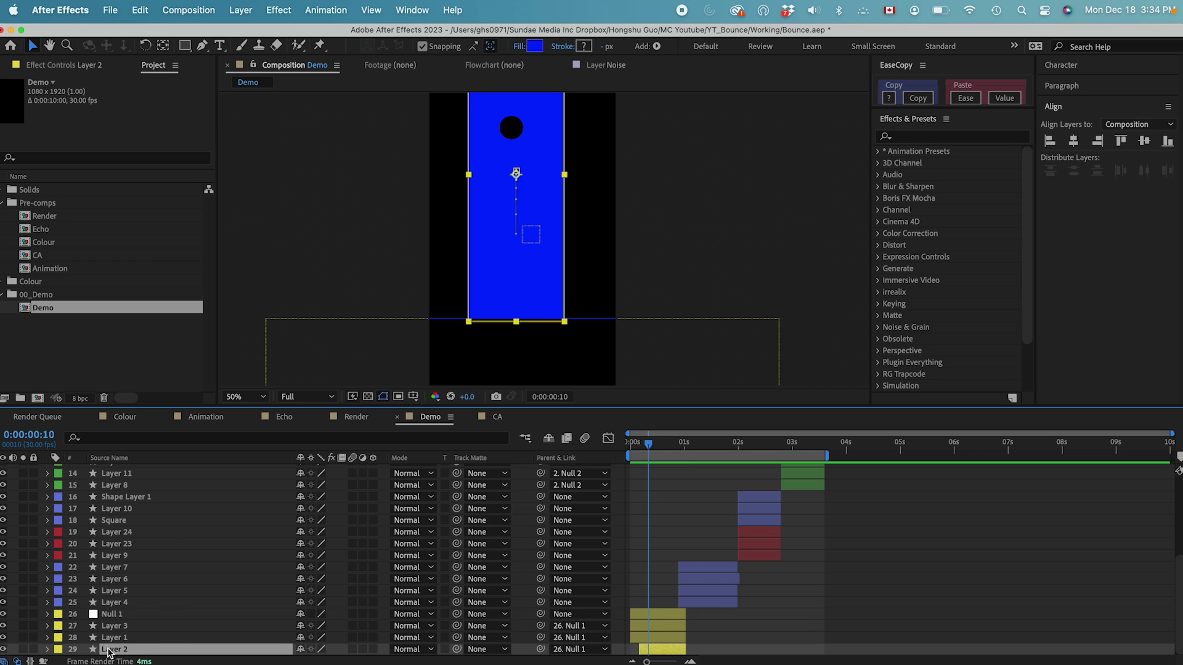
click(4, 650)
click(4, 650)
Add the palette screenshot from the Colour folder to the Demo composition, directly above Layer 2
click(2, 282)
click(74, 296)
drag(86, 306, 123, 647)
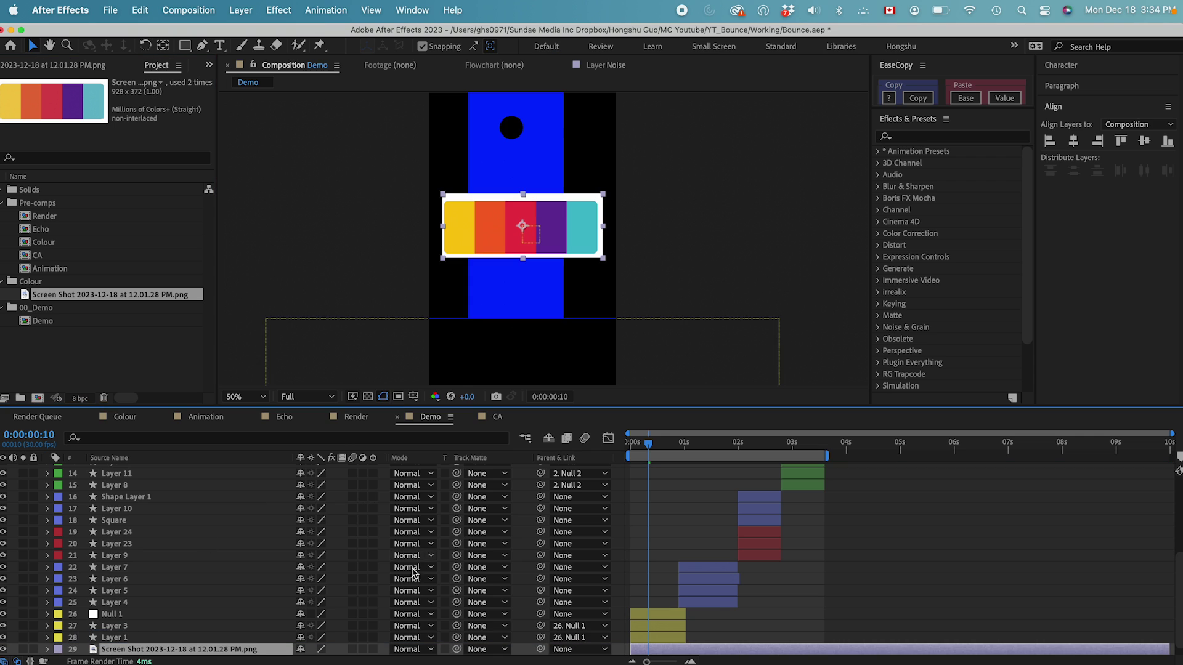
scroll(272, 610, down, 1)
Start keyframing the fill colour of Group 1 in Layer 2 at 0:00:00:10, with blue as the first colour
click(54, 651)
click(4, 649)
click(4, 649)
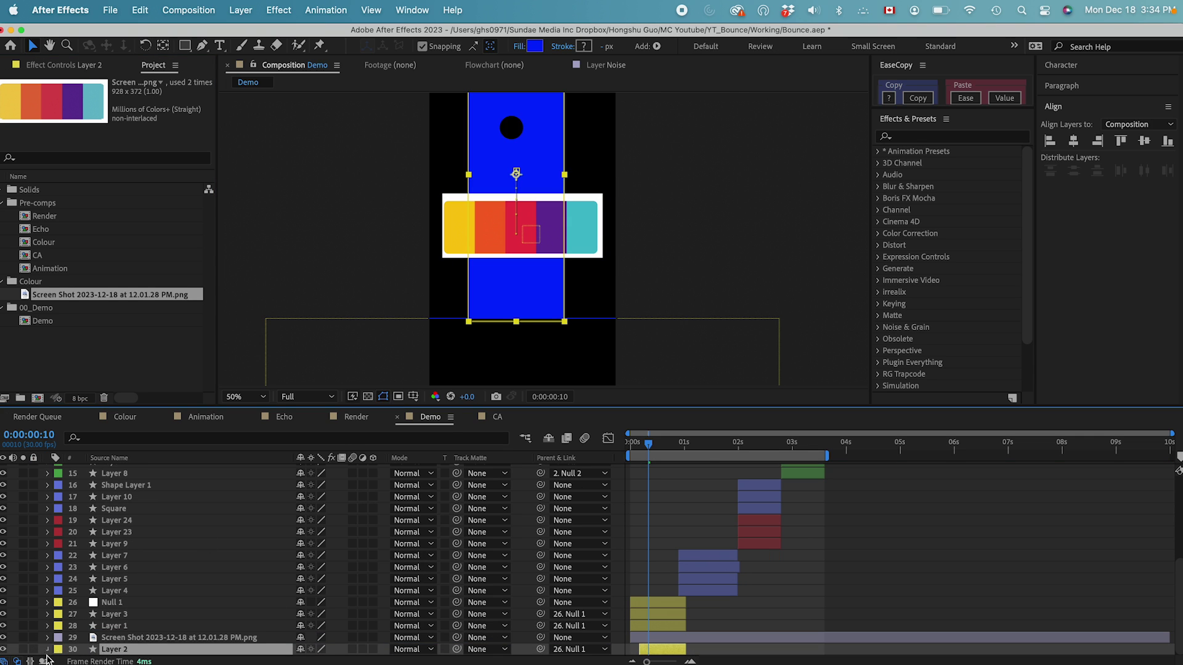
click(47, 650)
click(83, 626)
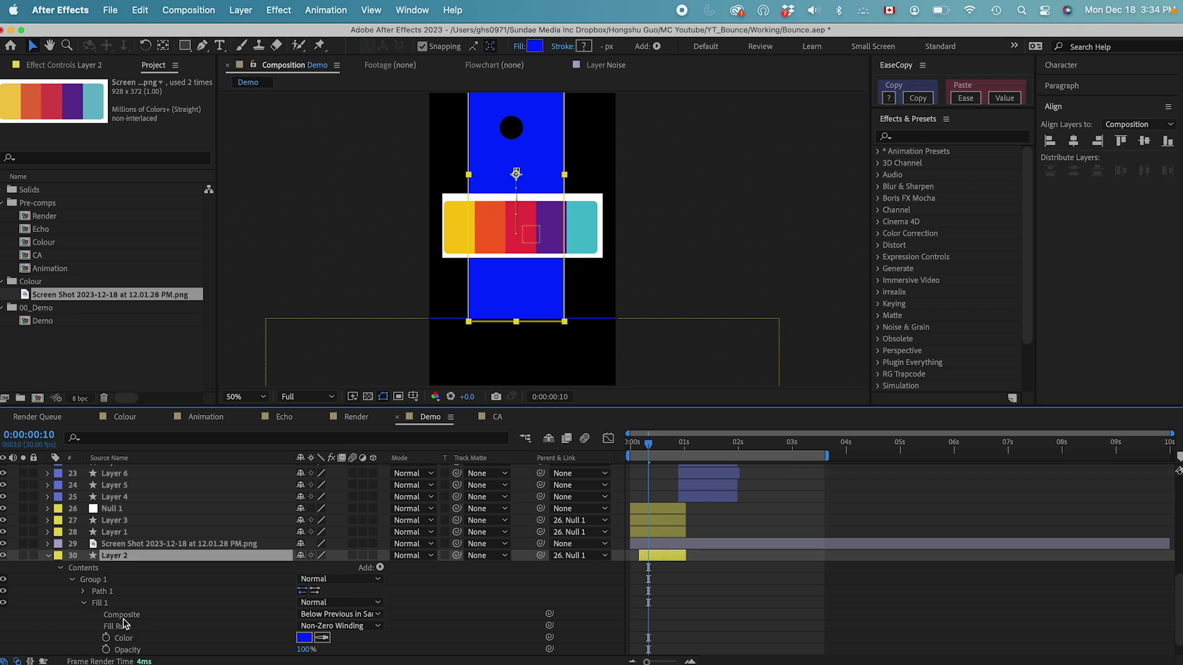
scroll(114, 641, down, 2)
click(106, 615)
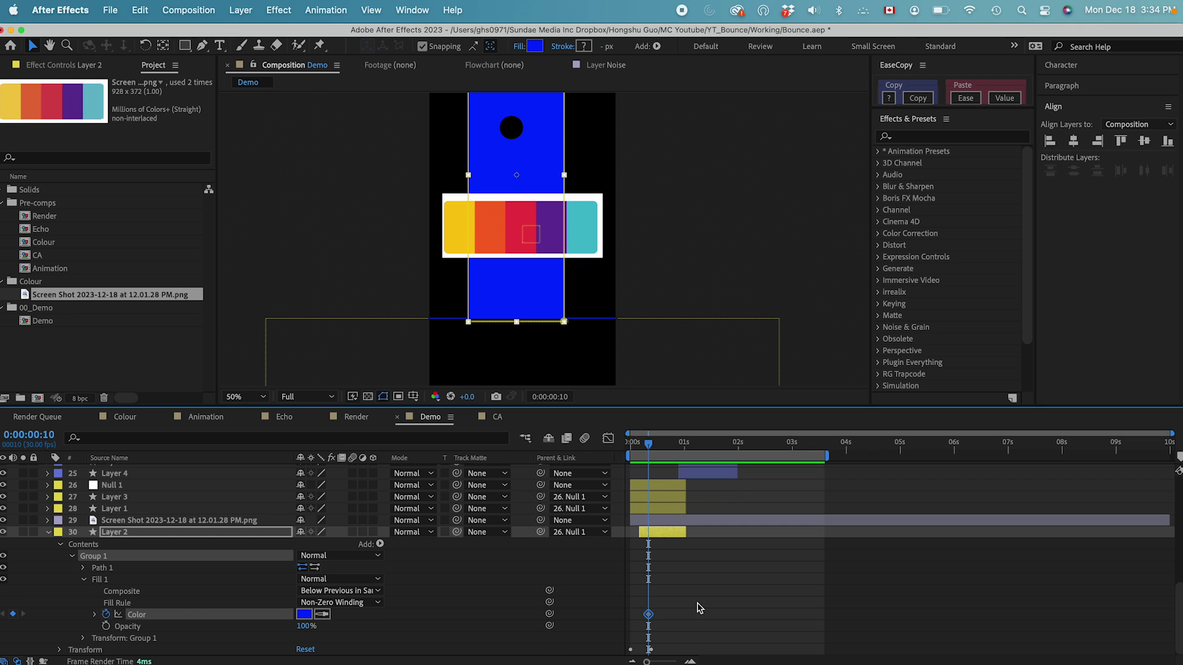
Sample the column's fill colour from the palette as orange at 0:00:00:12 and purple at 0:00:00:14
key(Page_Down)
key(Page_Down)
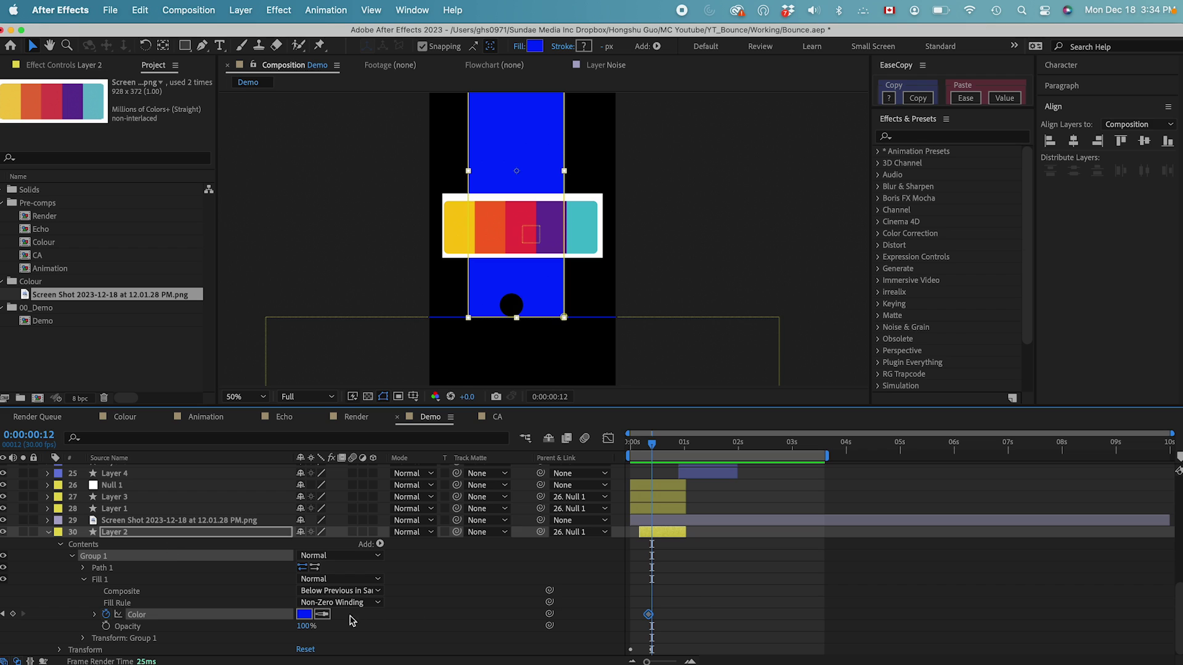
click(321, 614)
click(491, 235)
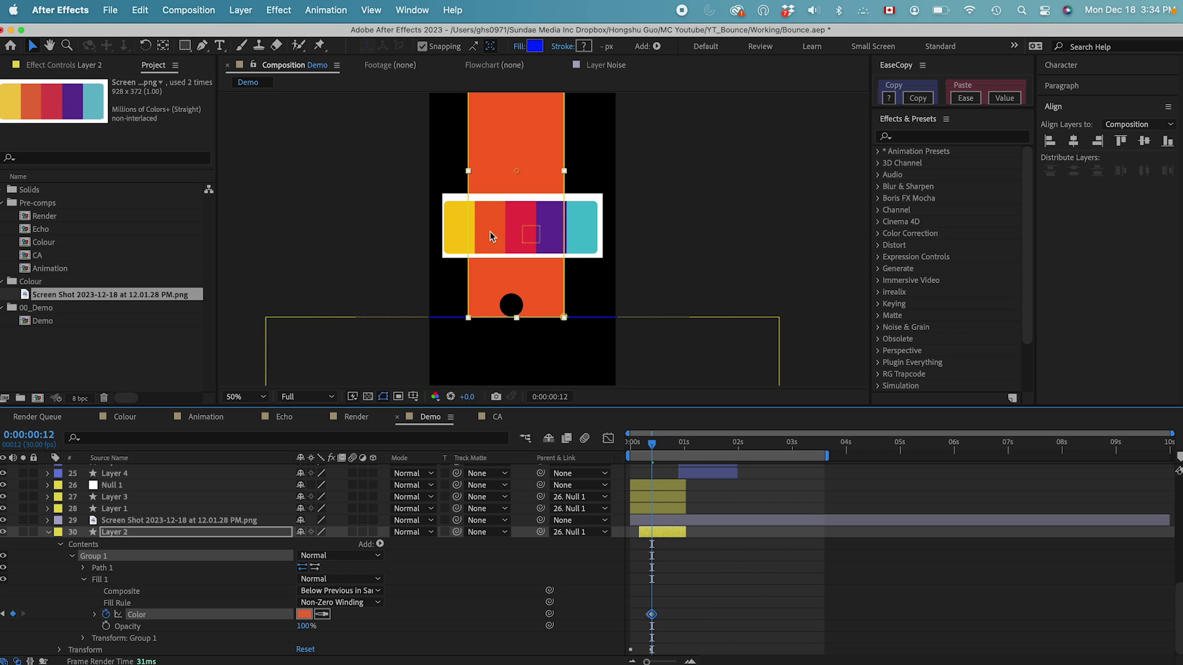
key(Page_Down)
key(Page_Down)
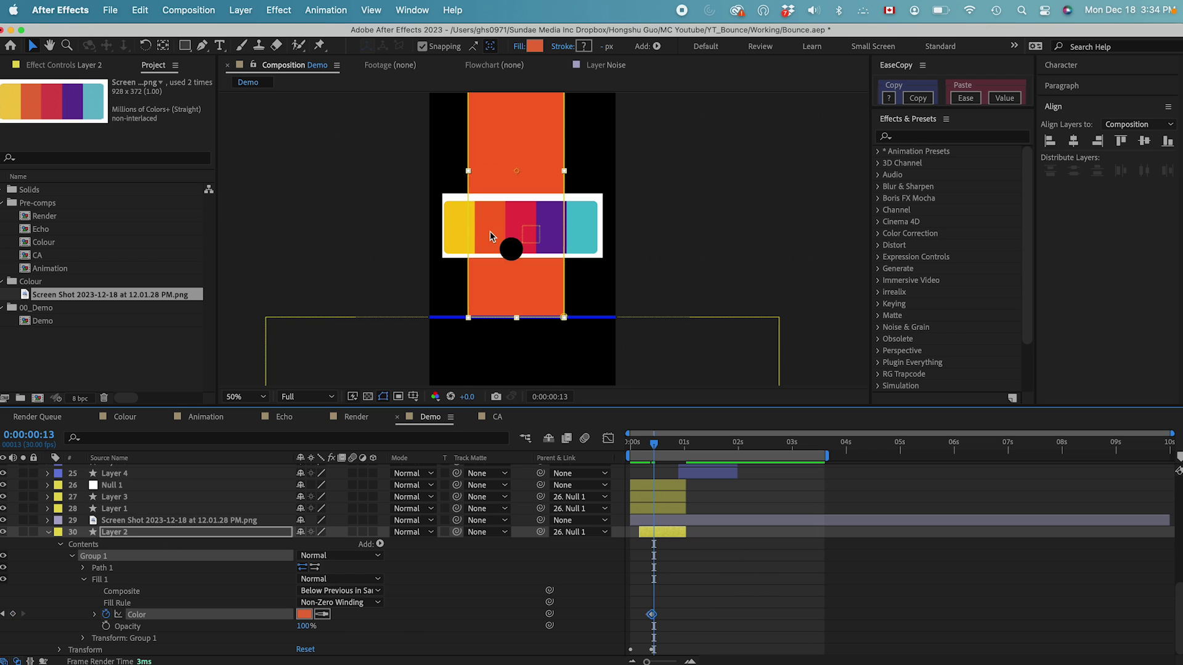
click(322, 614)
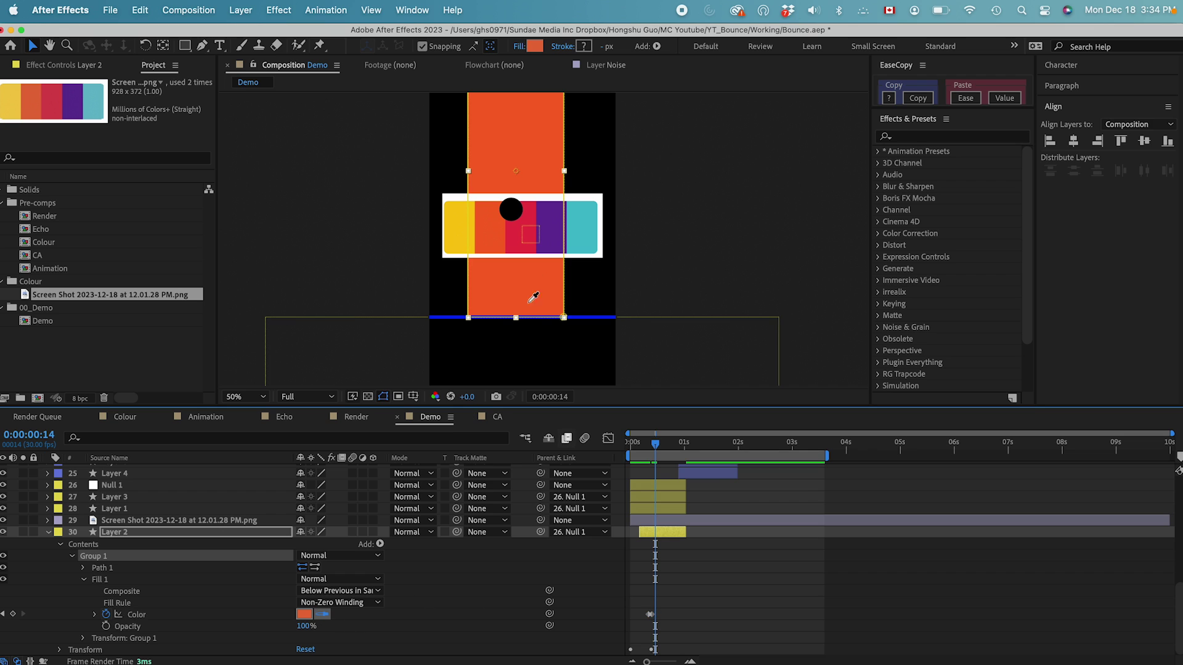
click(557, 209)
Sample the column's fill colour from the palette as yellow at 0:00:00:16 and red at 0:00:00:18
key(Page_Down)
key(Page_Down)
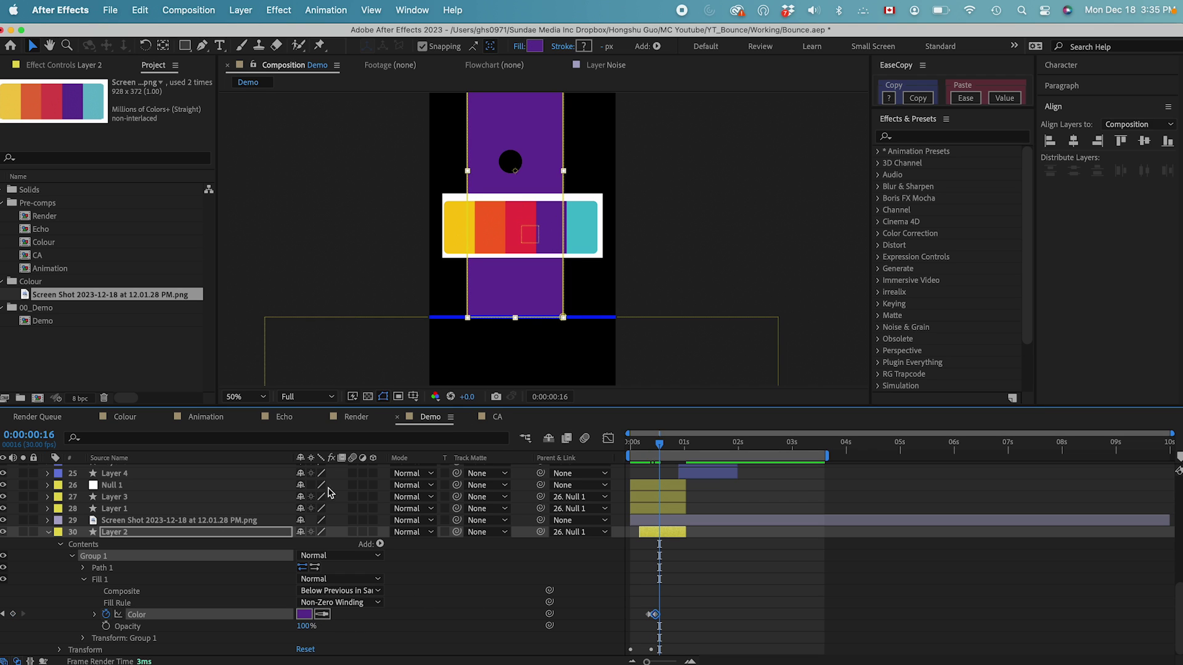
click(322, 614)
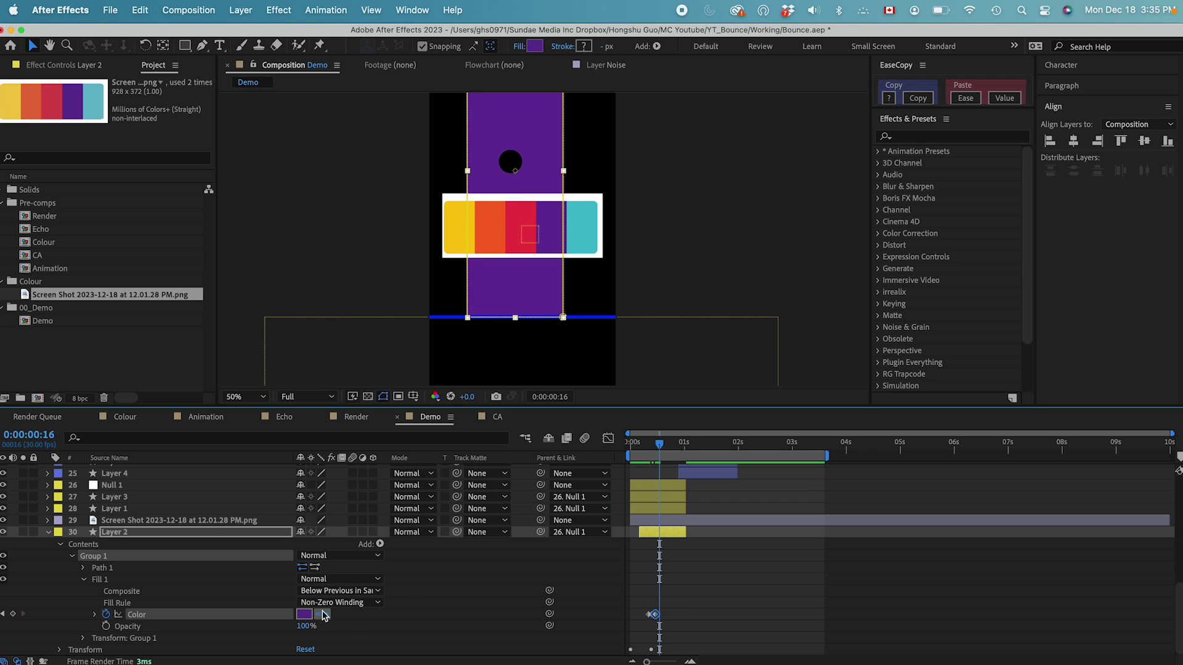
click(459, 217)
key(Page_Down)
key(Page_Down)
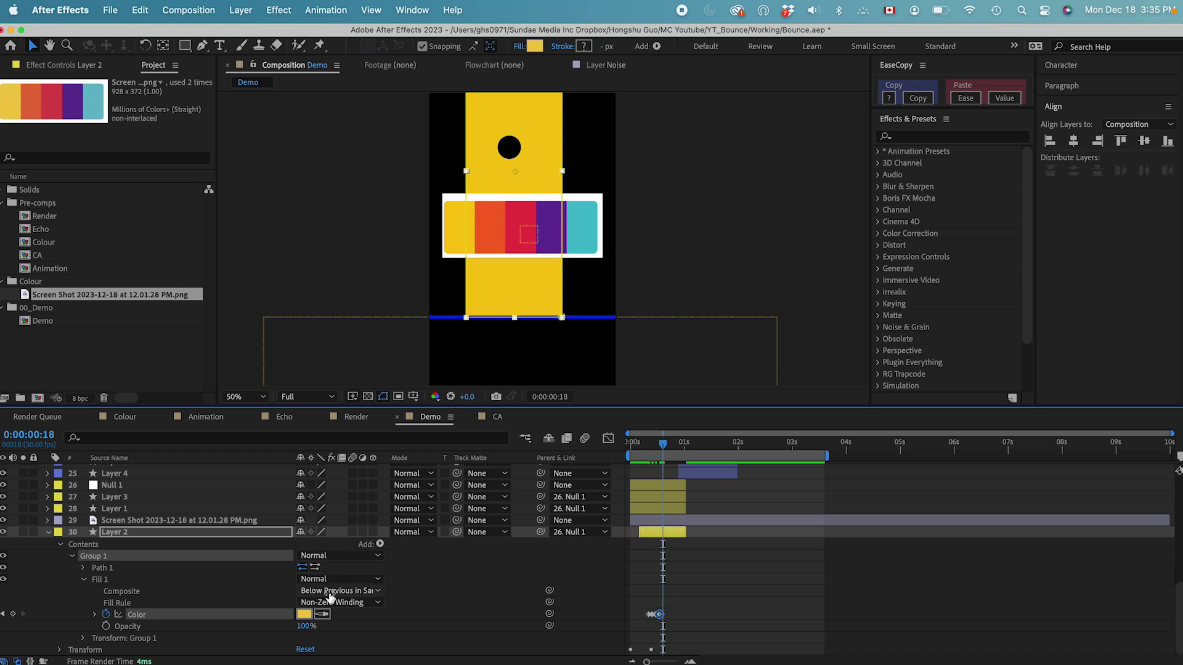
click(321, 614)
click(521, 216)
key(Page_Down)
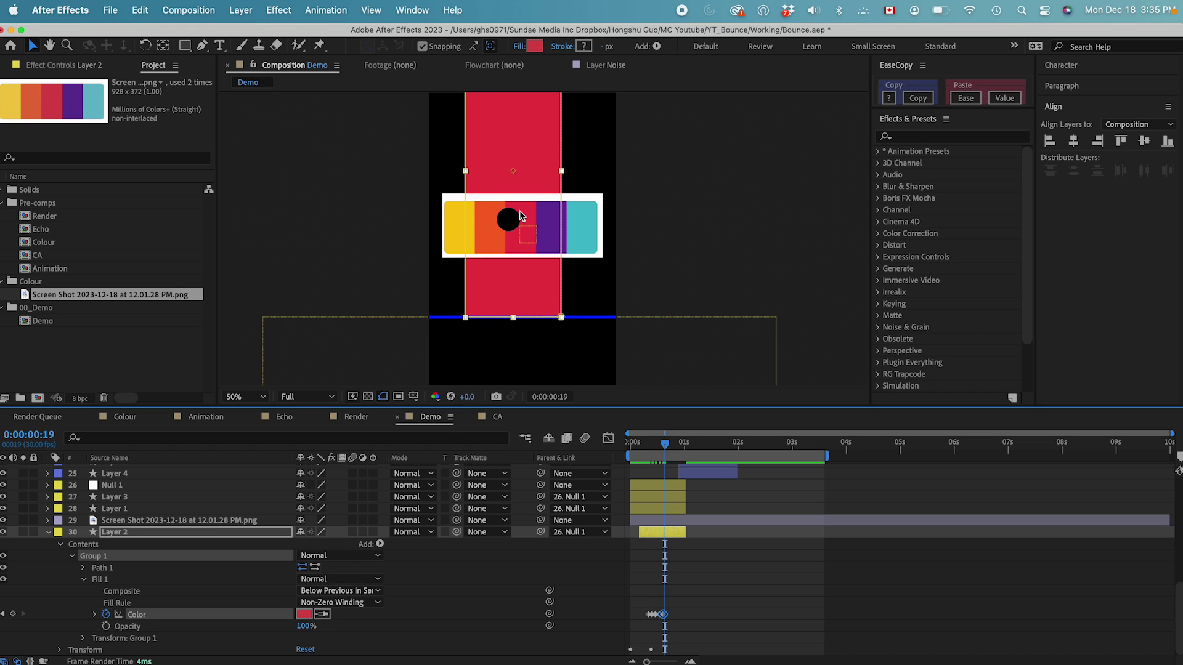
Check the column's in-between fill colours around 0:00:00:15 and select Layer 2's fill colour keyframes
key(Page_Down)
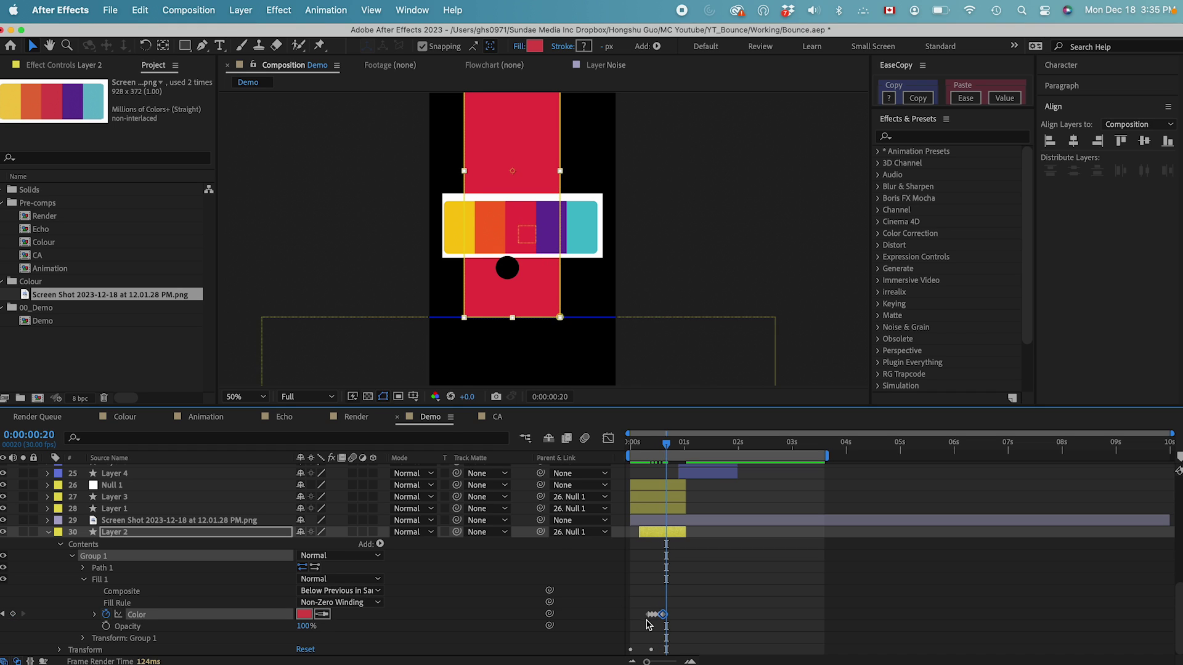
mouse_move(648, 622)
mouse_down()
mouse_move(703, 606)
mouse_move(655, 614)
mouse_up()
click(655, 445)
drag(655, 446, 657, 446)
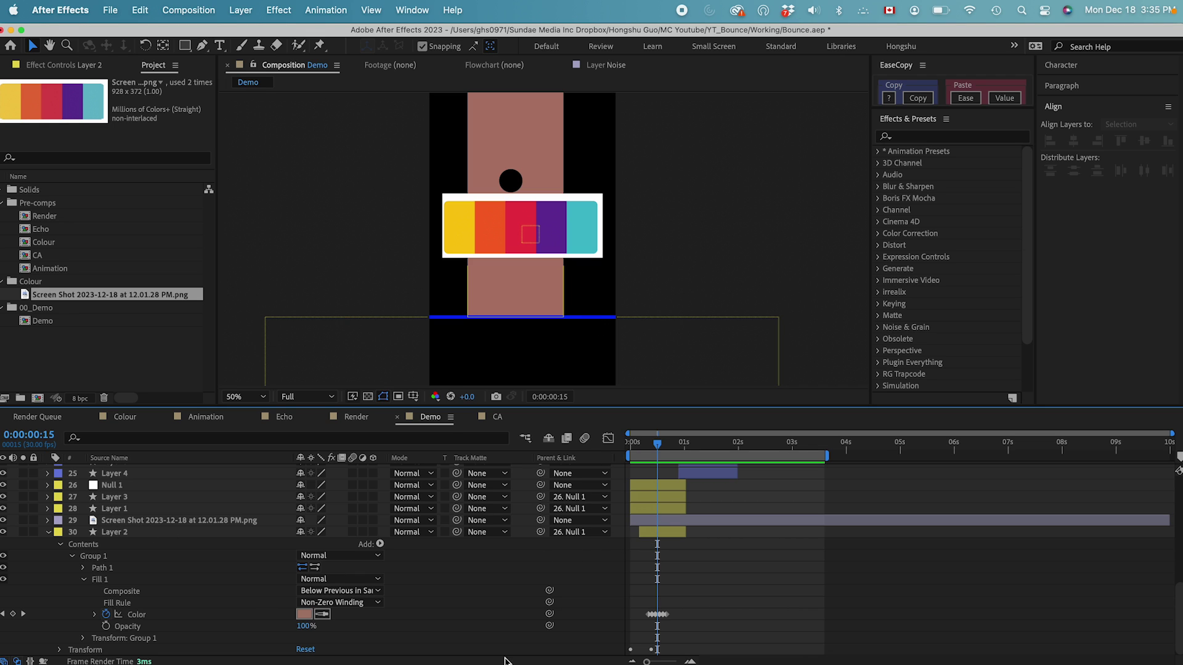
drag(670, 610, 644, 621)
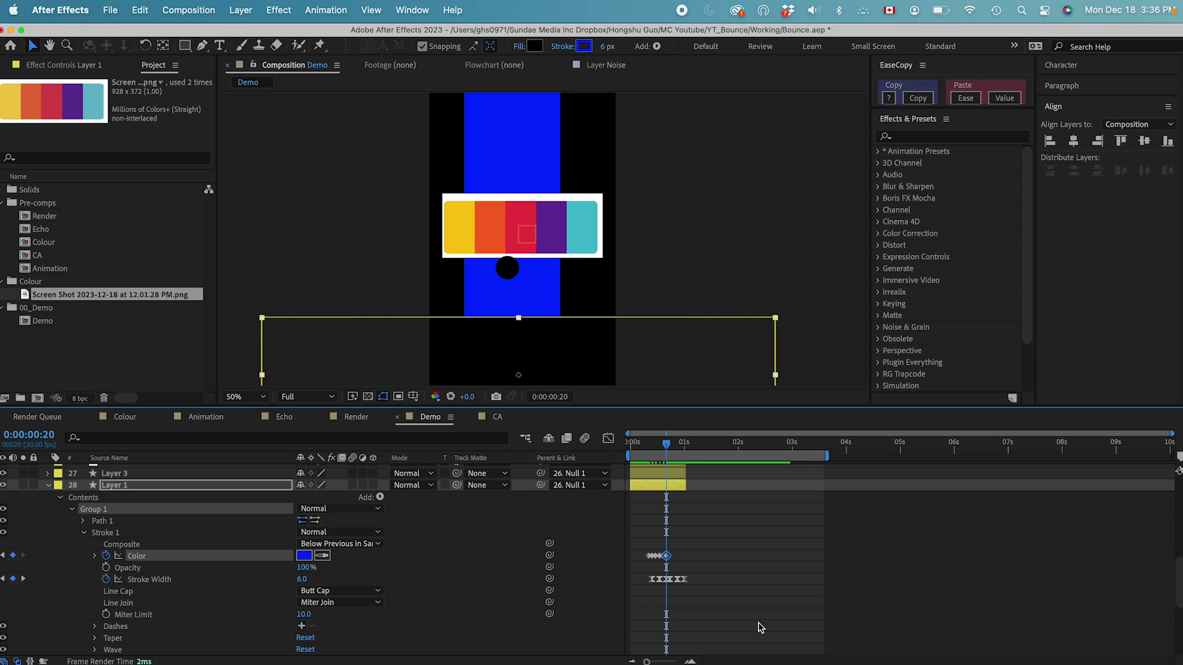
Convert all stroke colour keyframes of Group 1 in Layer 1 to hold keyframes
click(717, 561)
drag(696, 547, 644, 560)
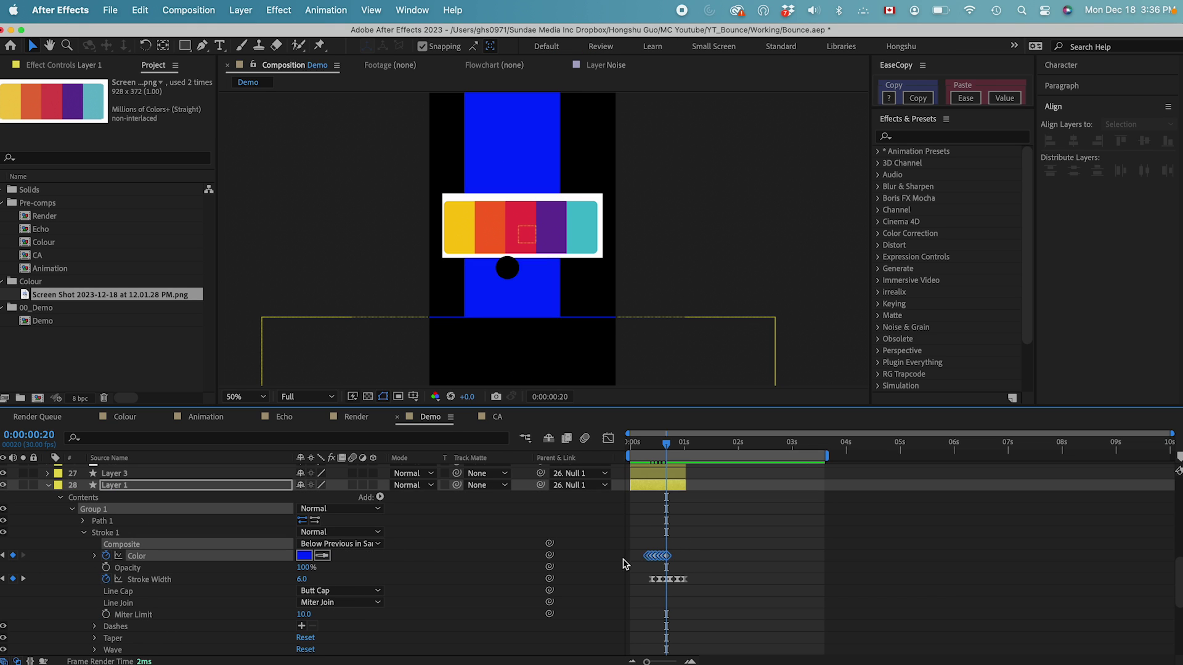
right_click(668, 557)
click(715, 614)
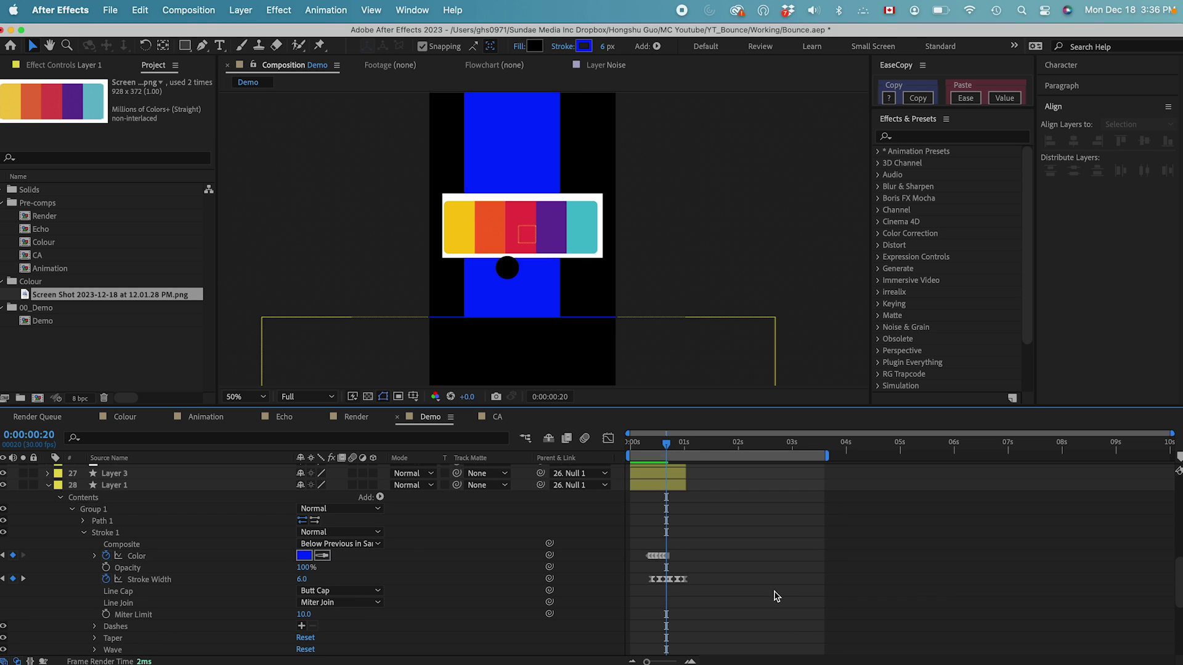
Convert all fill colour keyframes of Group 1 in Layer 2 to hold keyframes
scroll(770, 597, down, 5)
drag(708, 598, 640, 621)
right_click(660, 614)
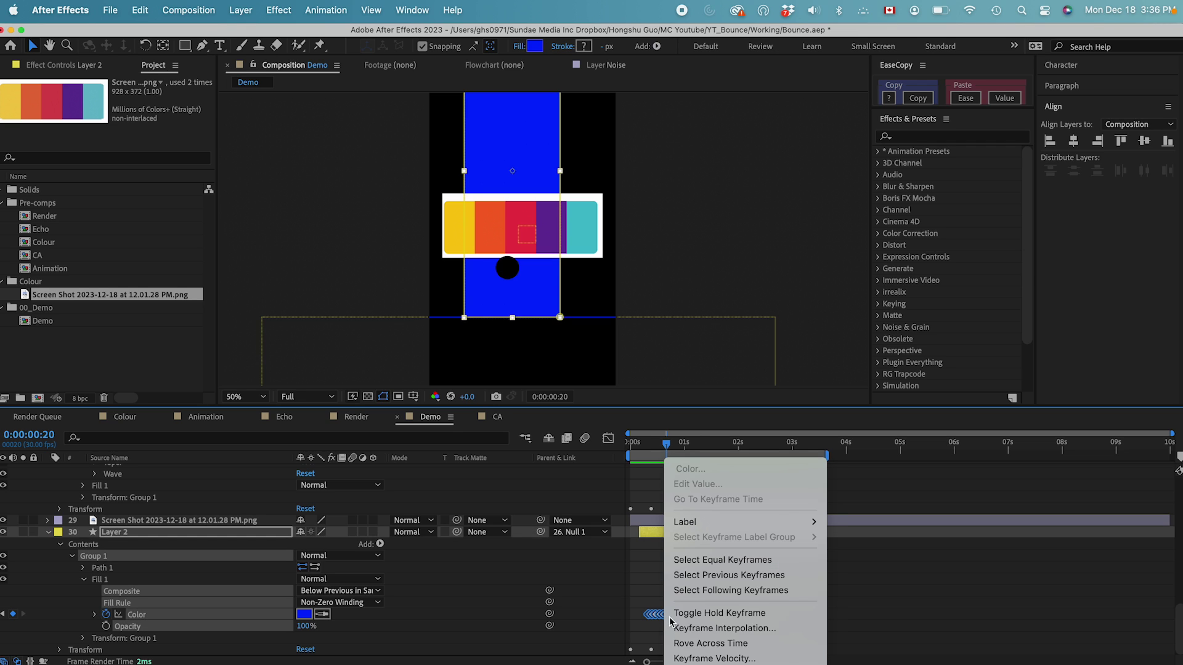
click(718, 613)
click(662, 614)
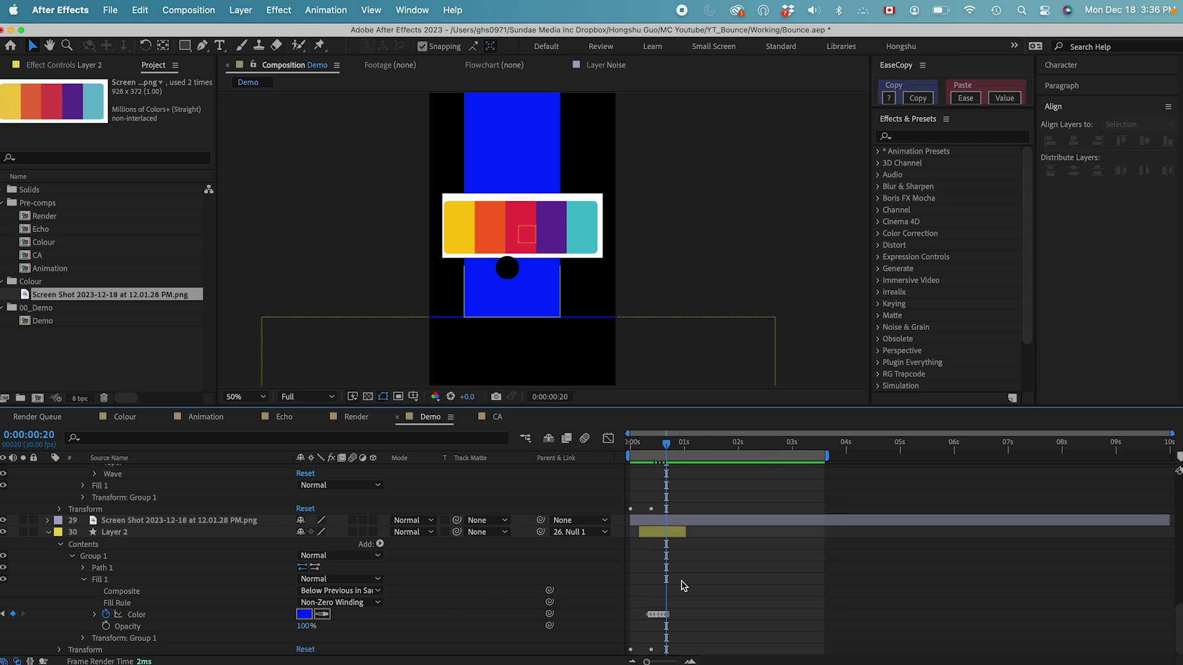
Bring the palette screenshot layer to the front of the Demo composition's layer stack and hide it
scroll(684, 586, up, 10)
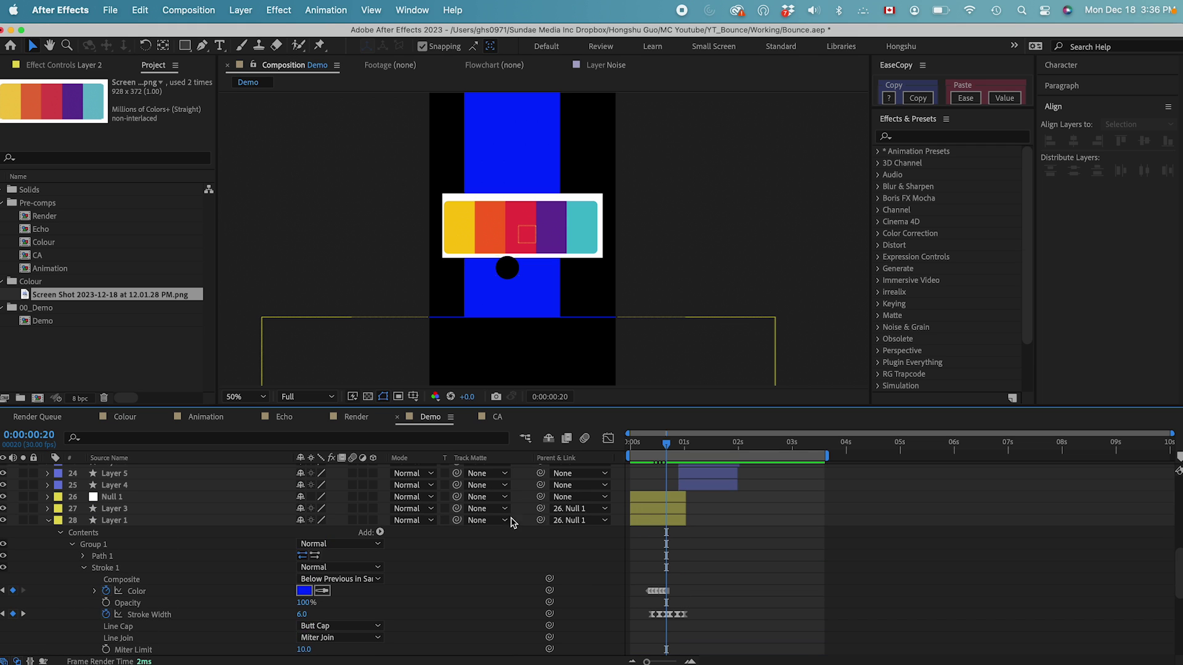
scroll(135, 513, down, 10)
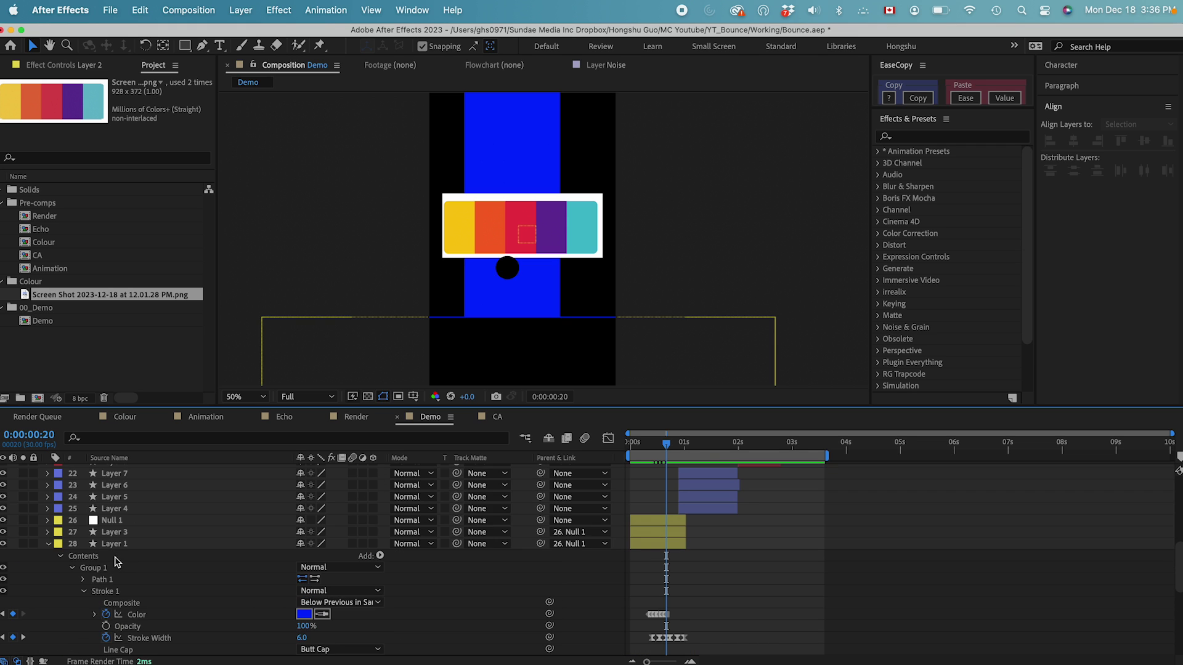
click(166, 567)
click(156, 523)
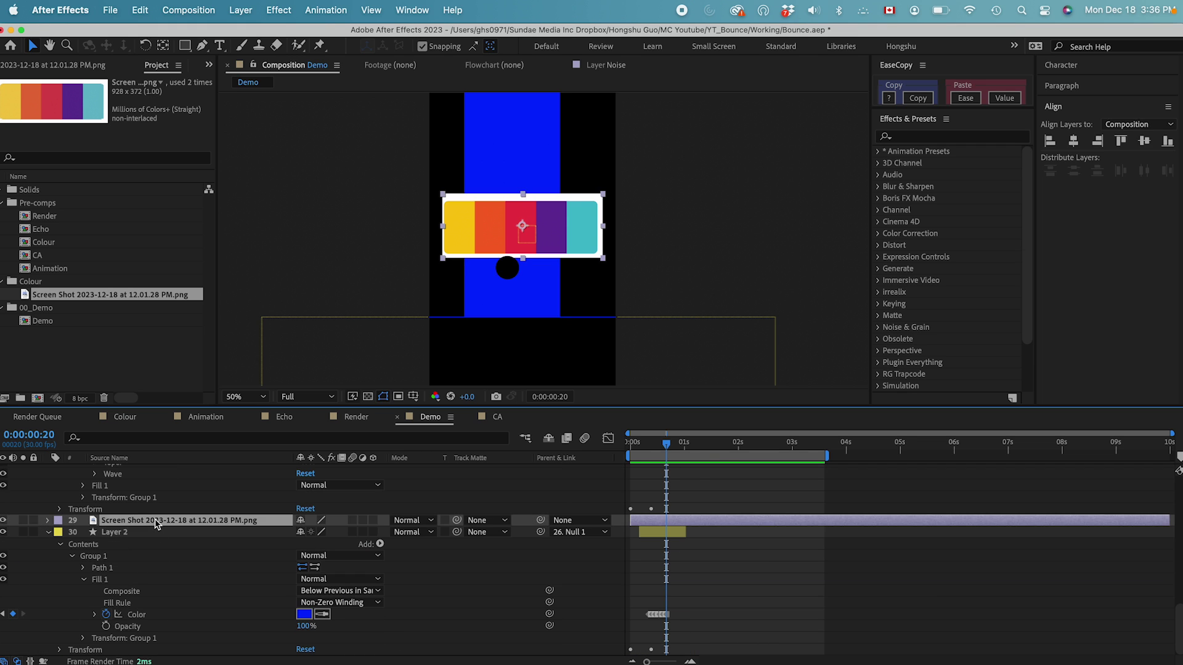
key(super+shift+bracketright)
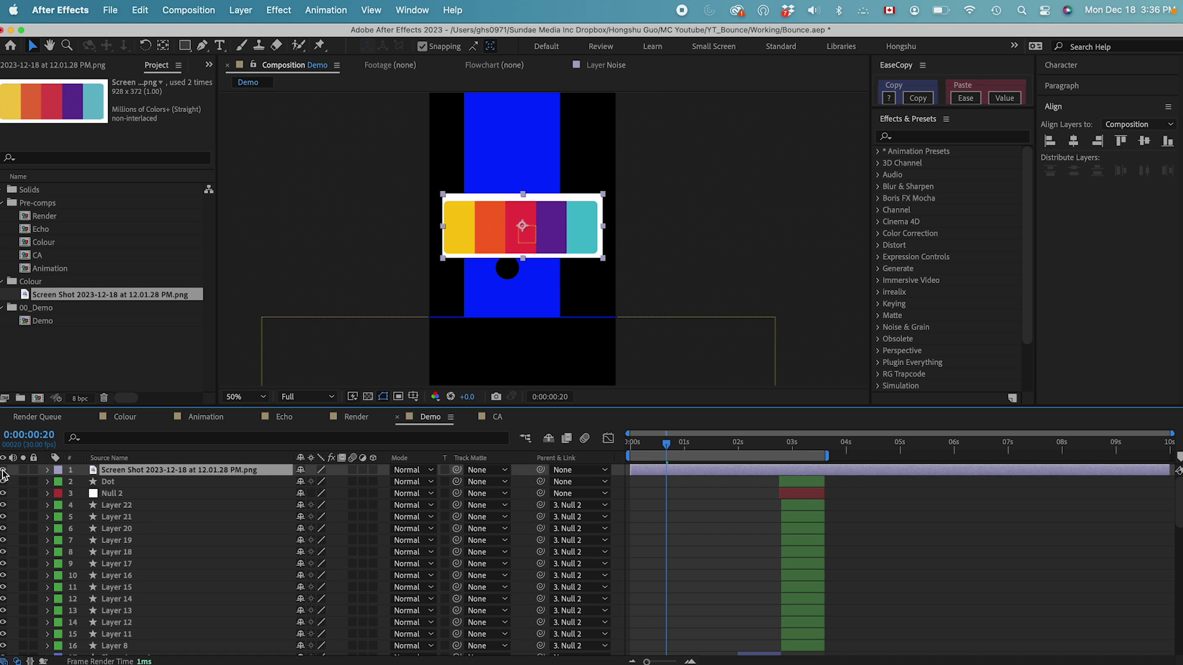
click(3, 470)
Scrub past 0:00:00:20 to review the colour changes, and return to the start of the composition
scroll(308, 555, down, 10)
mouse_move(666, 444)
mouse_down()
mouse_move(639, 453)
mouse_move(678, 452)
mouse_up()
key(Home)
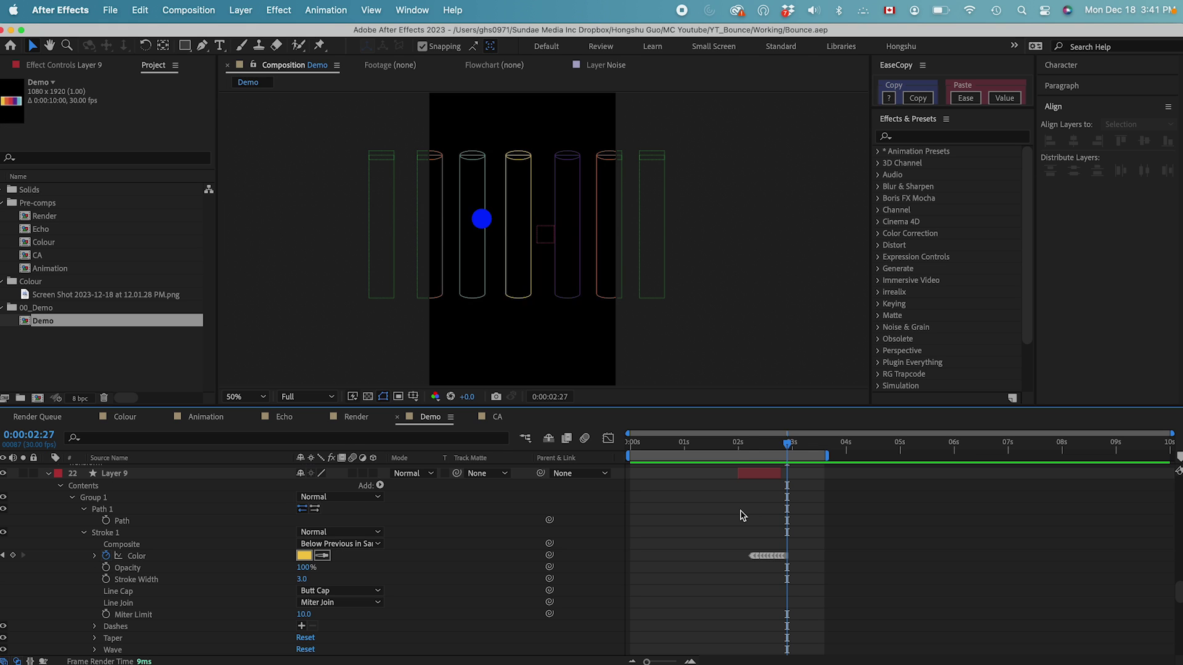
Collapse the expanded properties of all layers in the Demo composition and leave no layer selected
key(super+a)
key(super+grave)
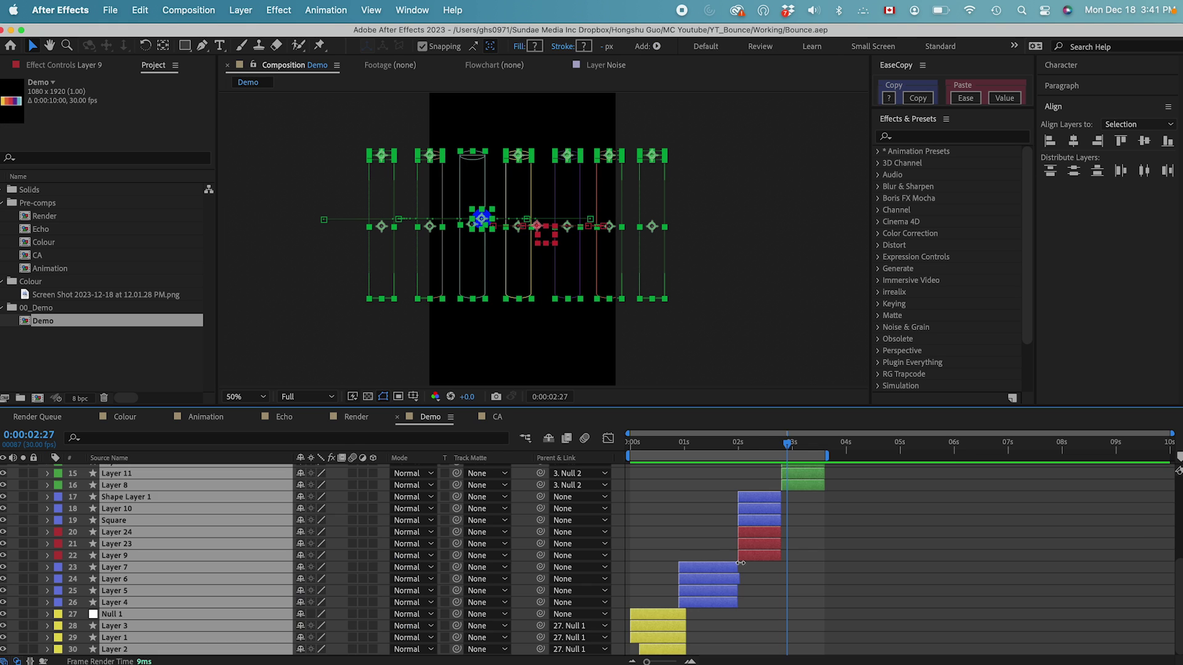
click(776, 601)
scroll(389, 559, up, 5)
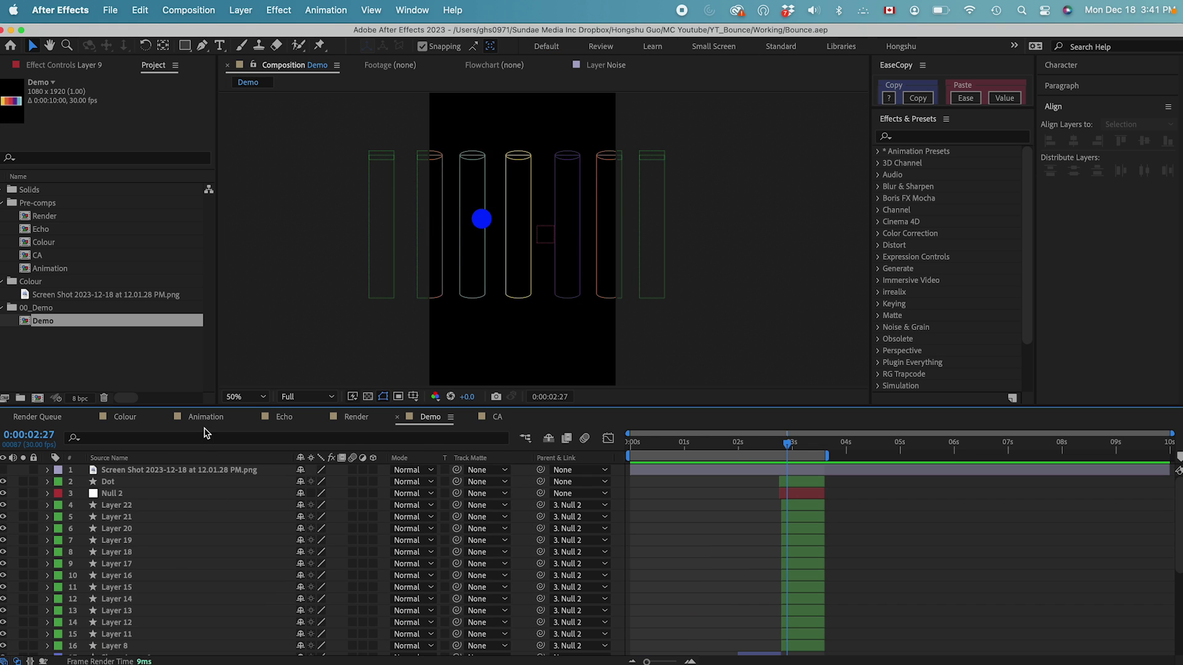
Add a new adjustment layer above all layers in the Demo composition and name it Glow
click(250, 14)
mouse_move(247, 35)
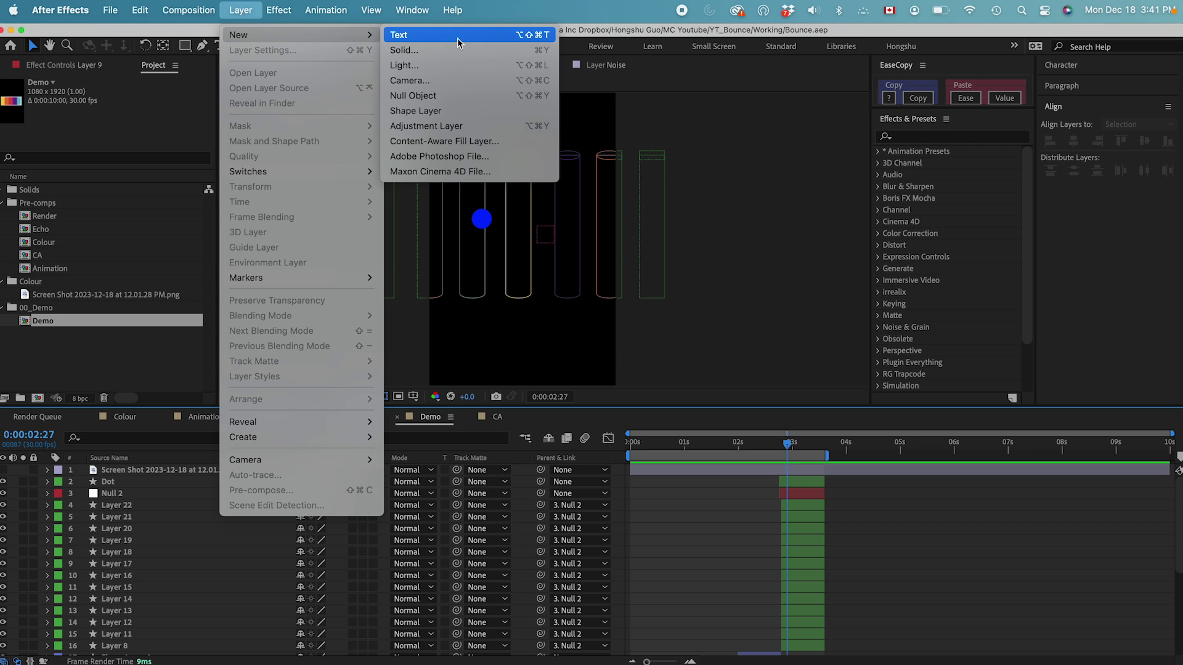
click(443, 127)
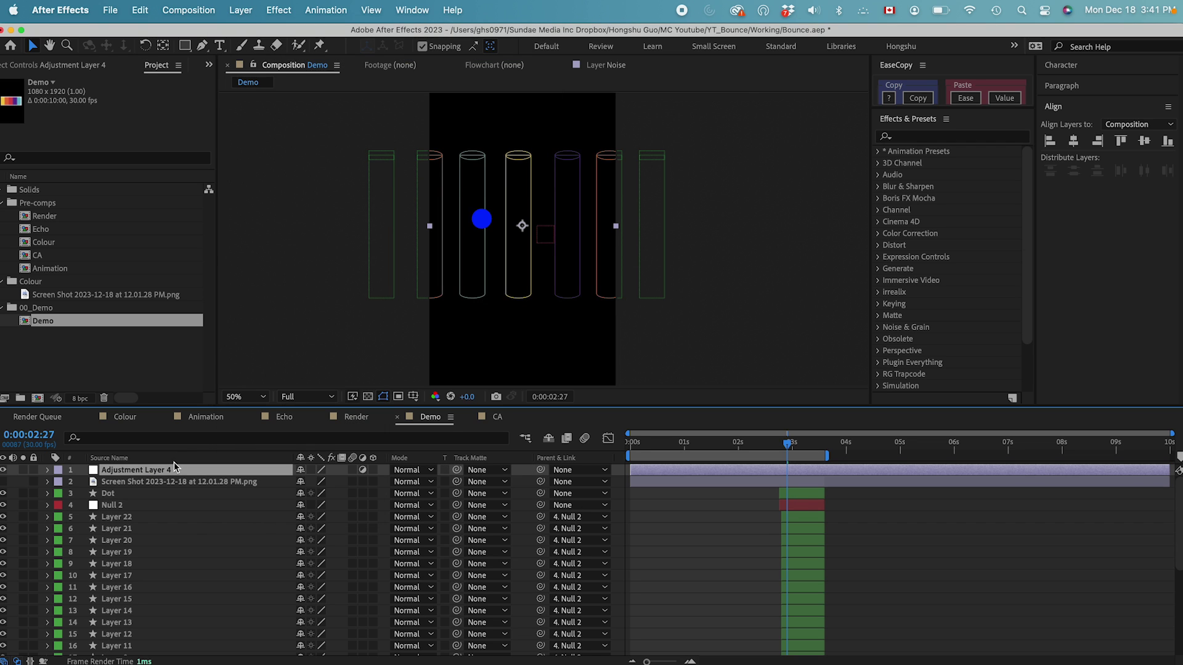
key(Return)
text(Glow)
key(Return)
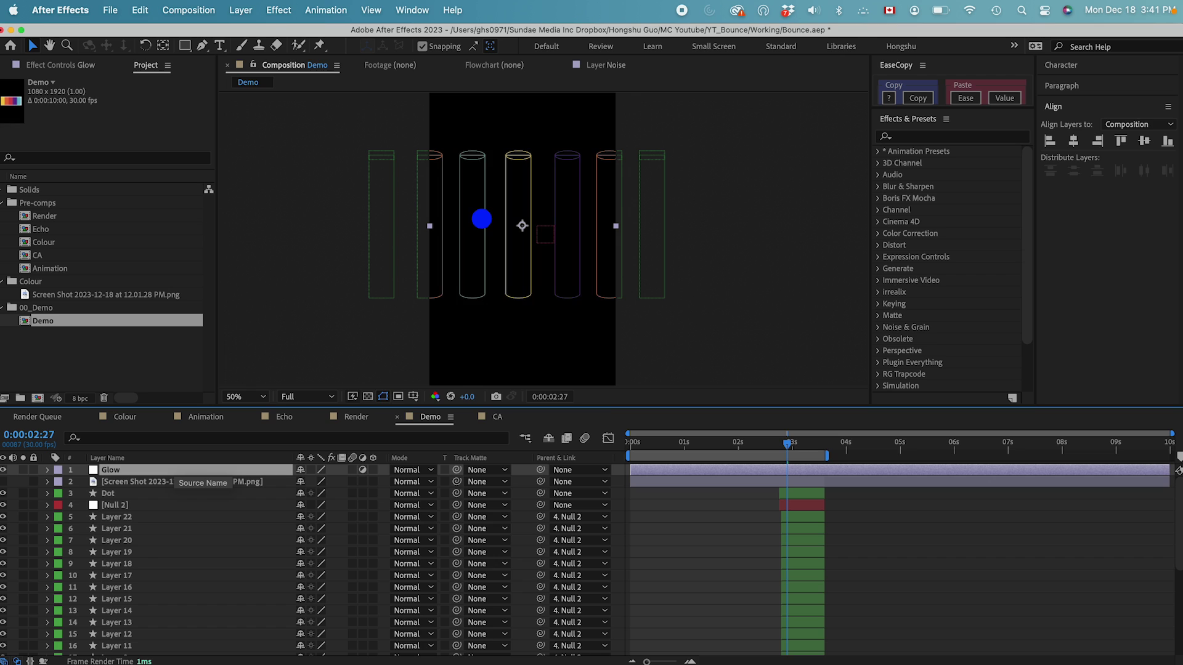
Find the Deep Glow effect and apply it to the Glow adjustment layer
click(909, 137)
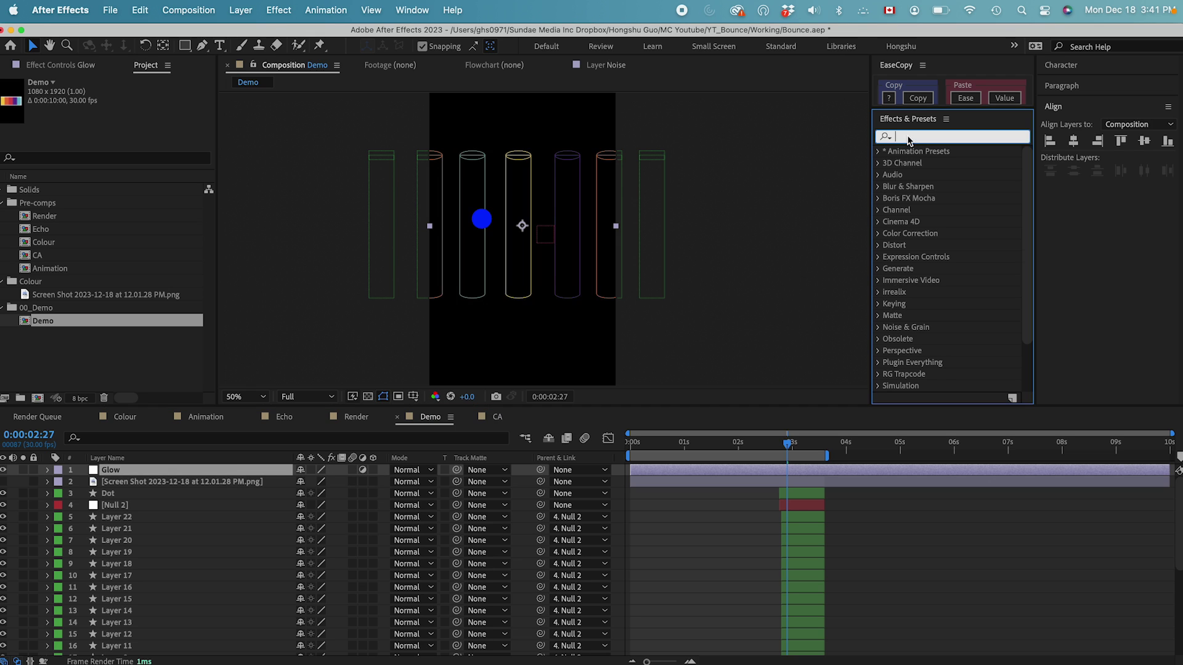
text(Deep)
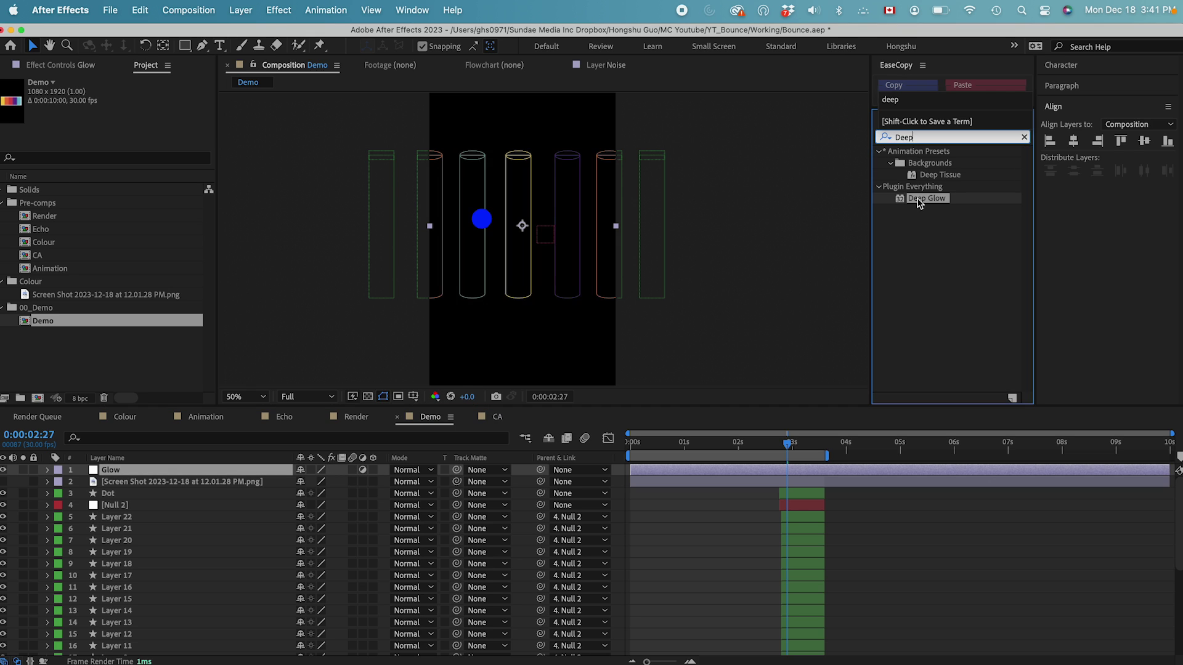
double_click(919, 200)
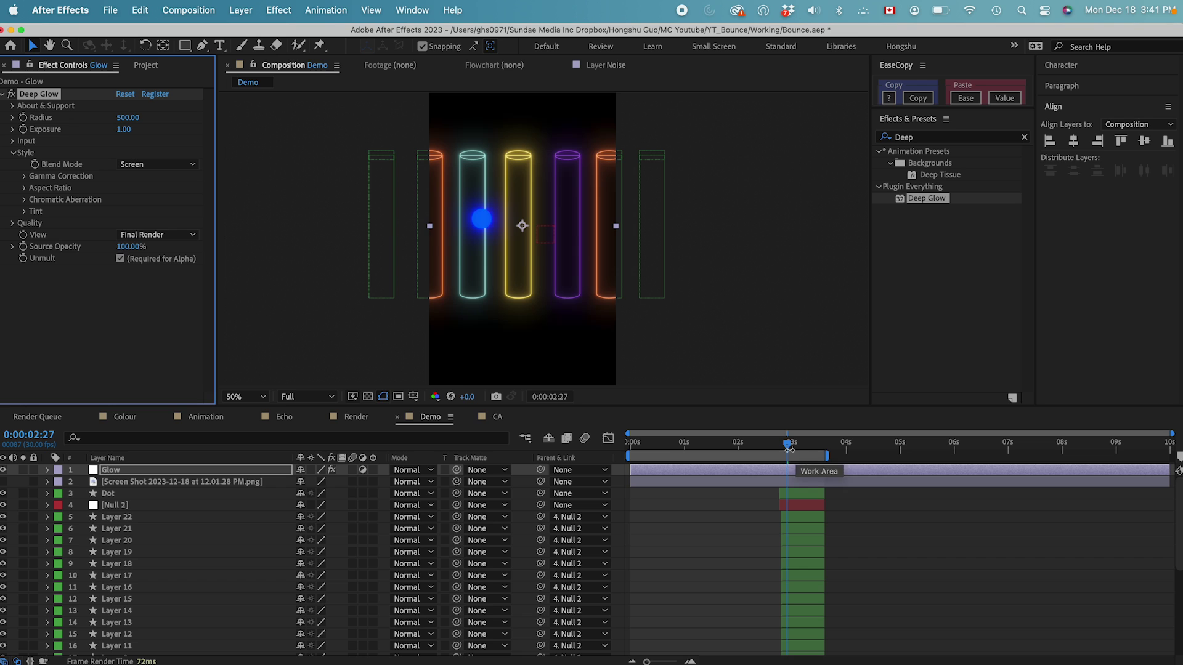
Preview the glow on the animation from the beginning of the Demo composition
drag(788, 445, 623, 454)
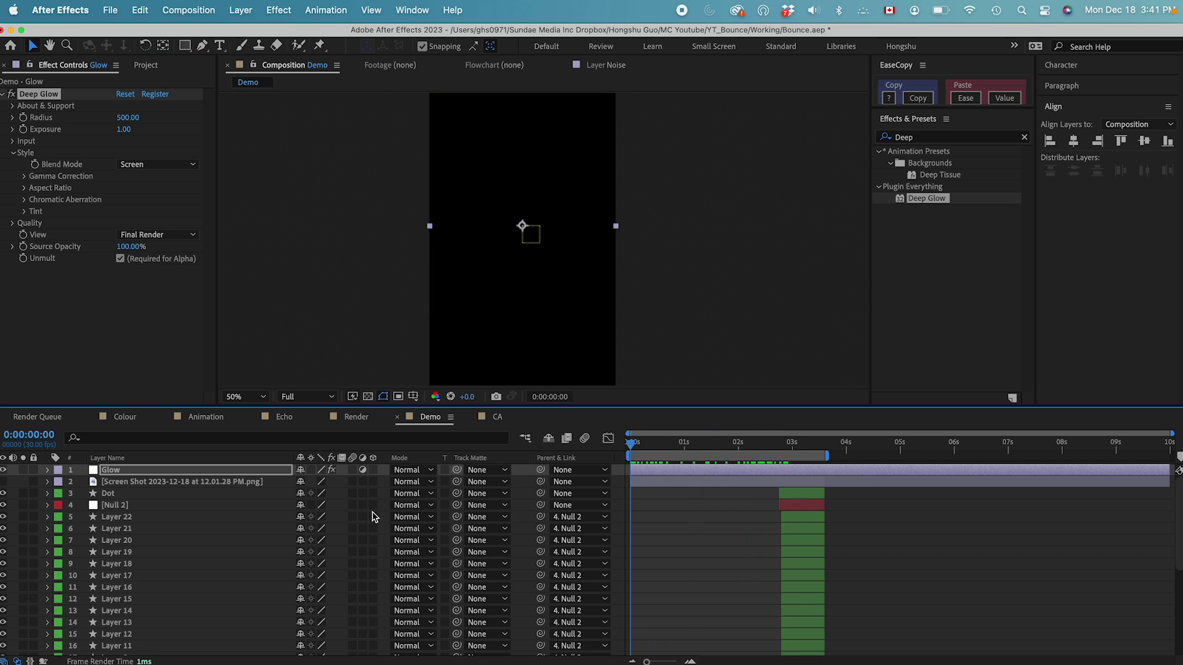
key(space)
drag(637, 448, 645, 448)
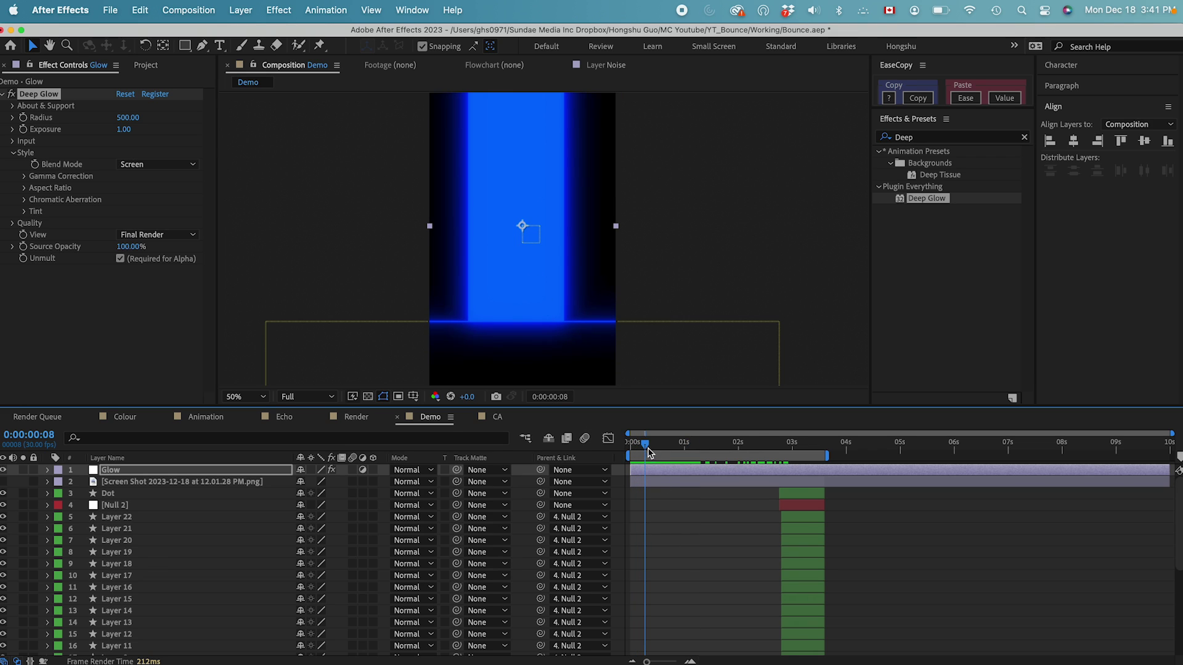
drag(647, 448, 643, 450)
key(space)
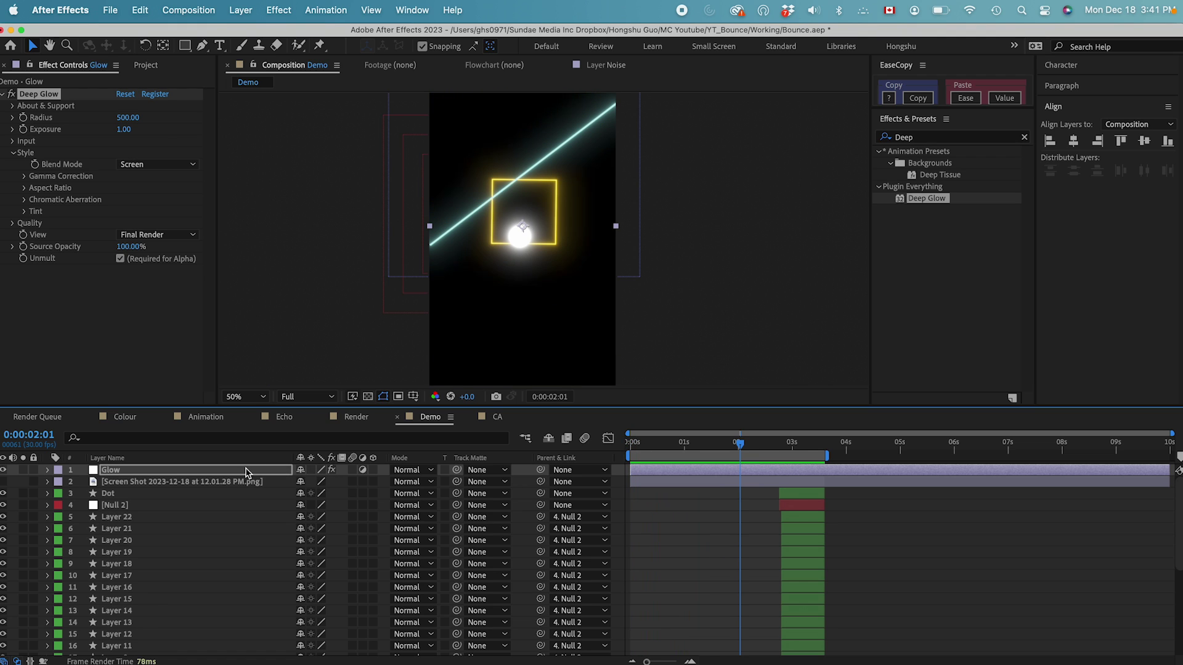
Set the Deep Glow radius to 250 and its exposure to 0.8 on the Glow layer
click(128, 117)
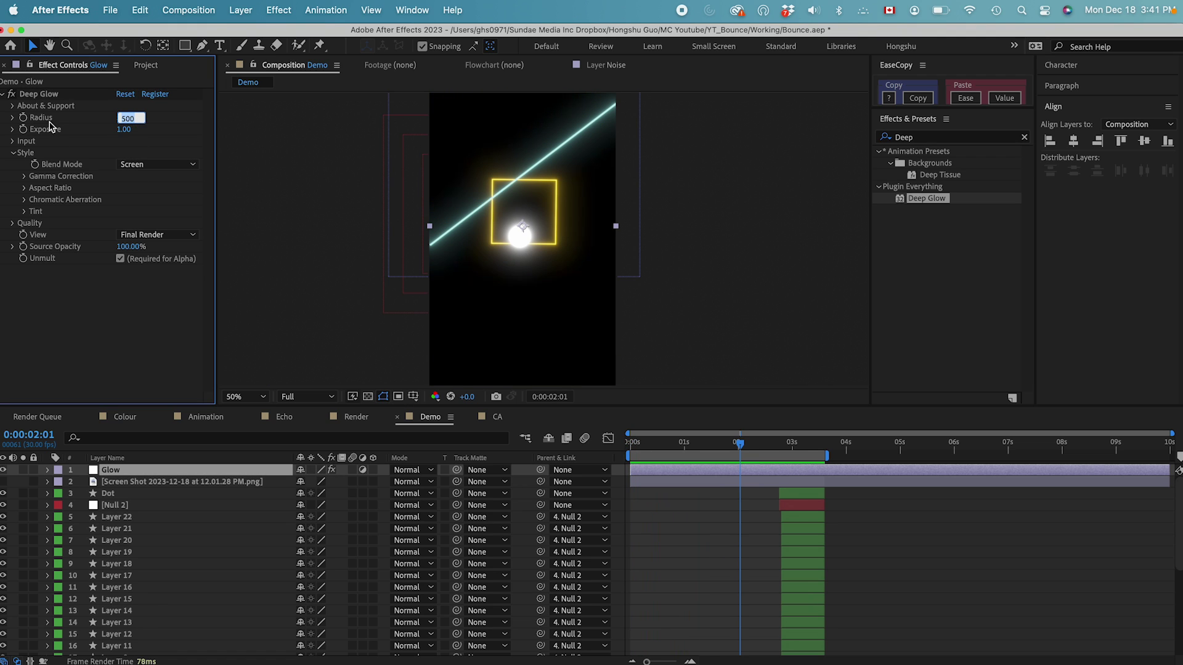
text(250.)
click(126, 129)
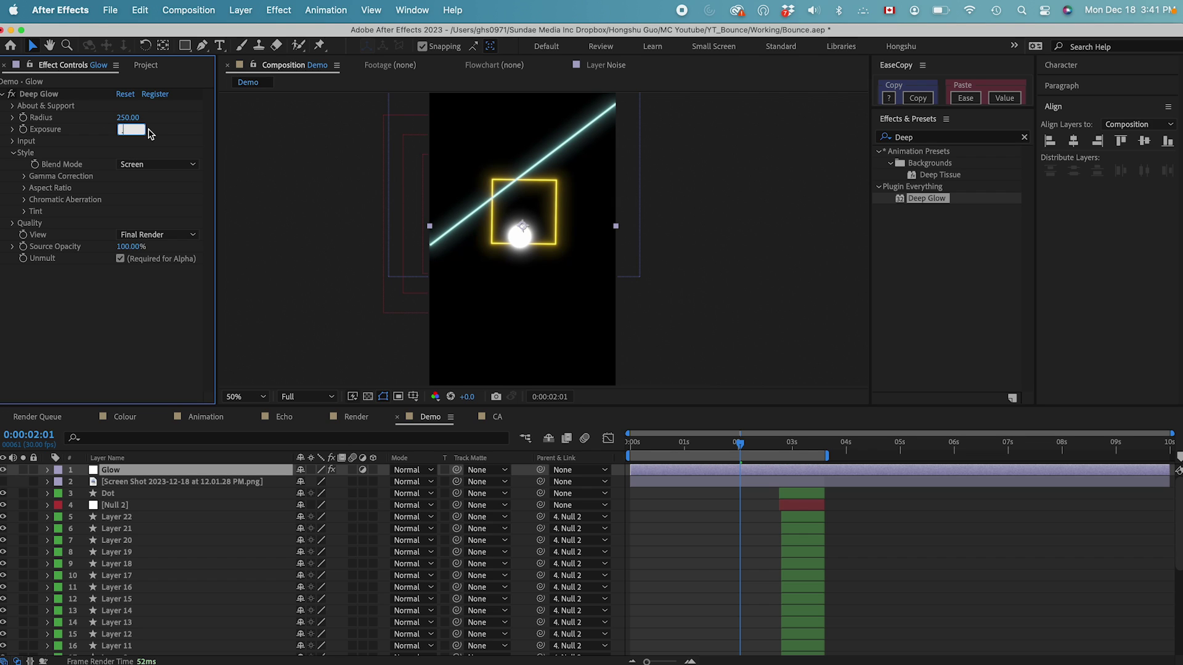
text(0.8)
key(Return)
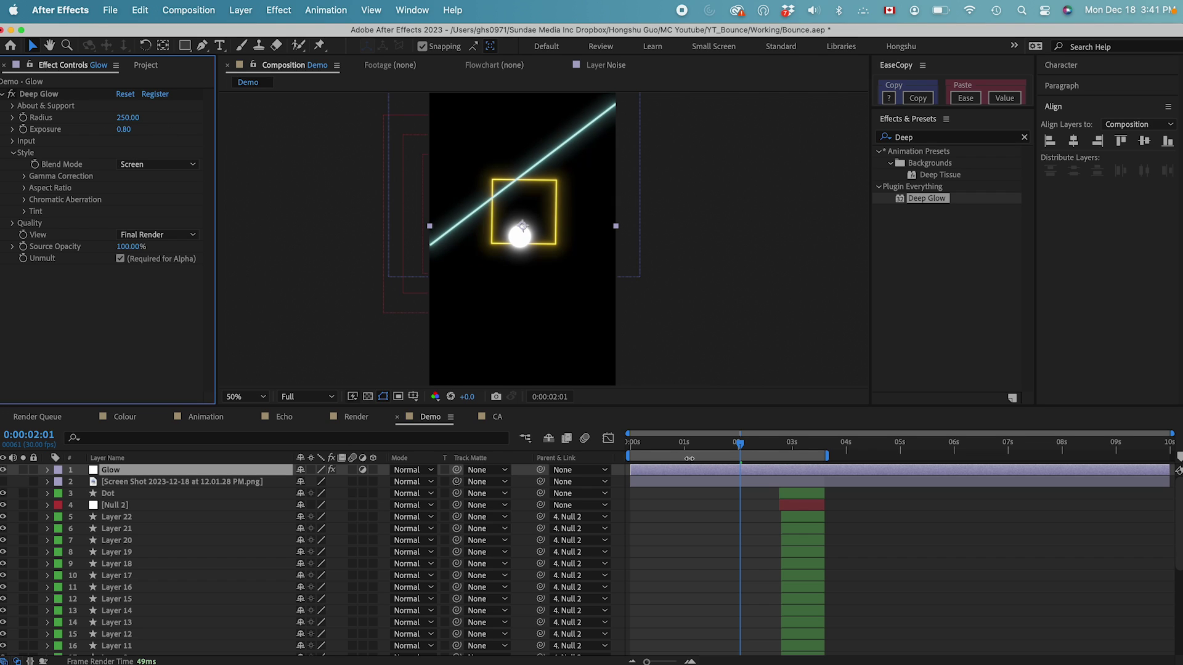
Play the Demo composition from the start and scrub its opening frames to check the adjusted glow
key(space)
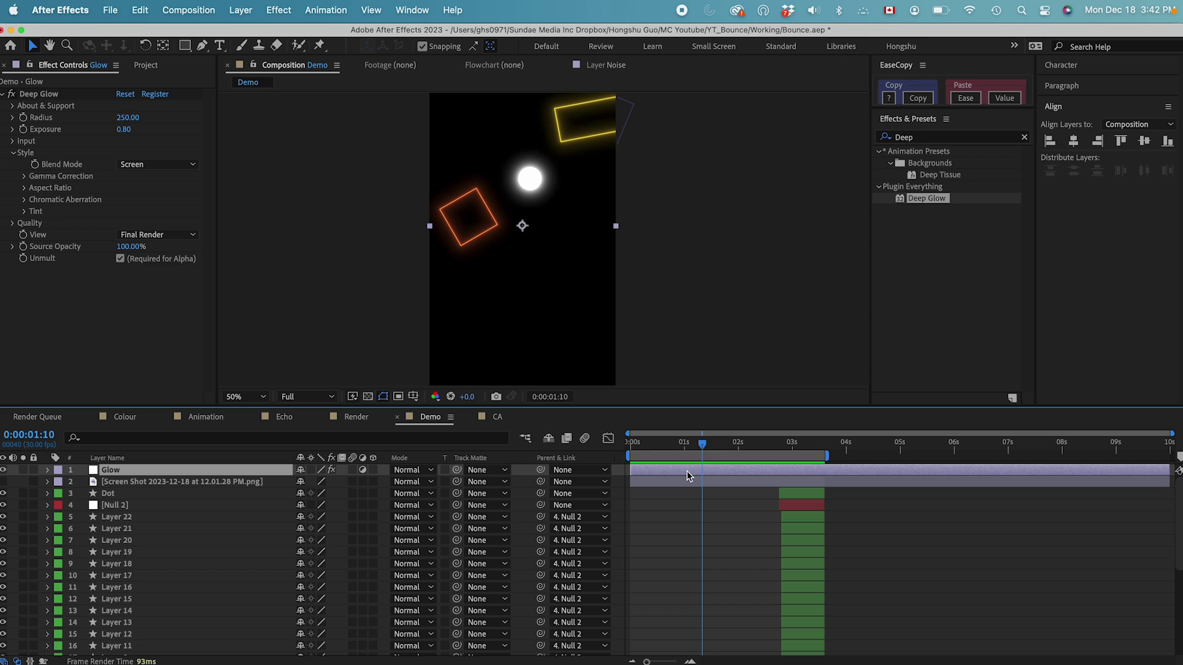
click(630, 448)
key(space)
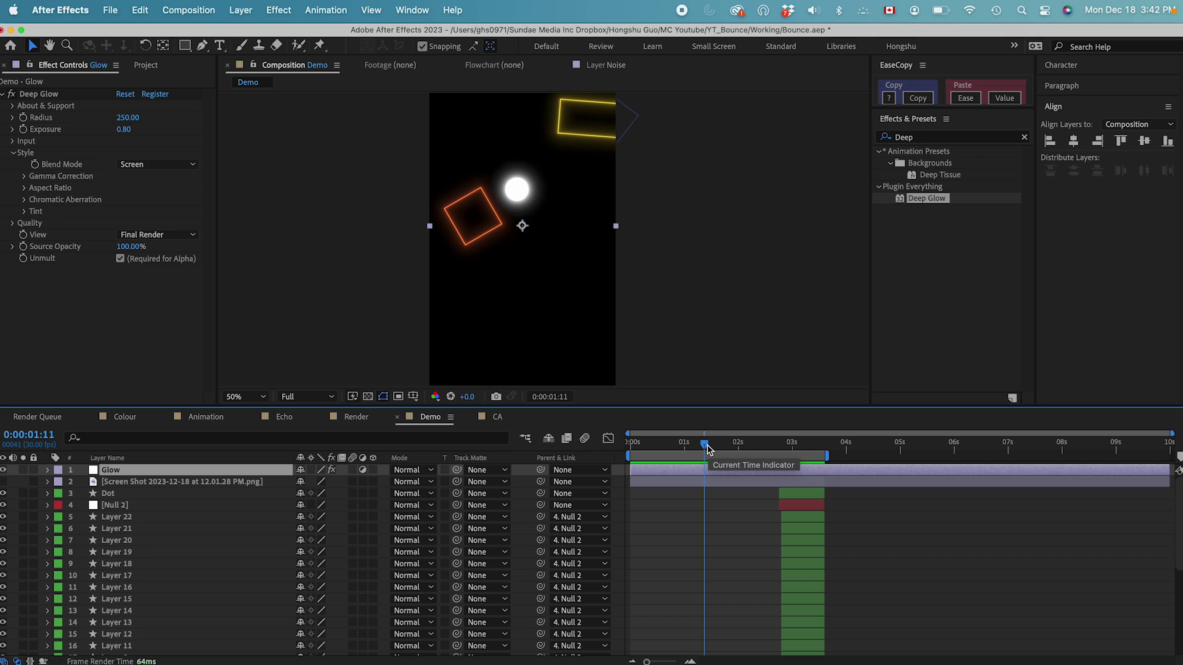
drag(708, 448, 645, 450)
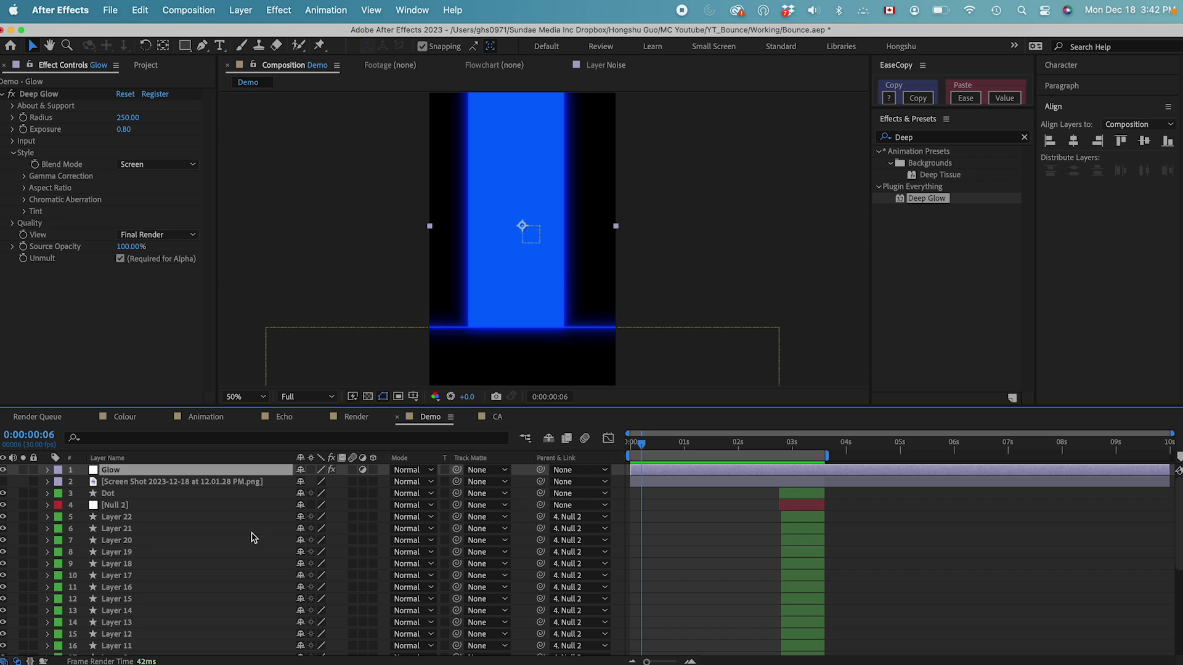
Examine the shape layers in the stack and the glow on the square and column scenes between 0:00:02:22 and 0:00:02:26
scroll(251, 538, down, 5)
scroll(240, 549, down, 3)
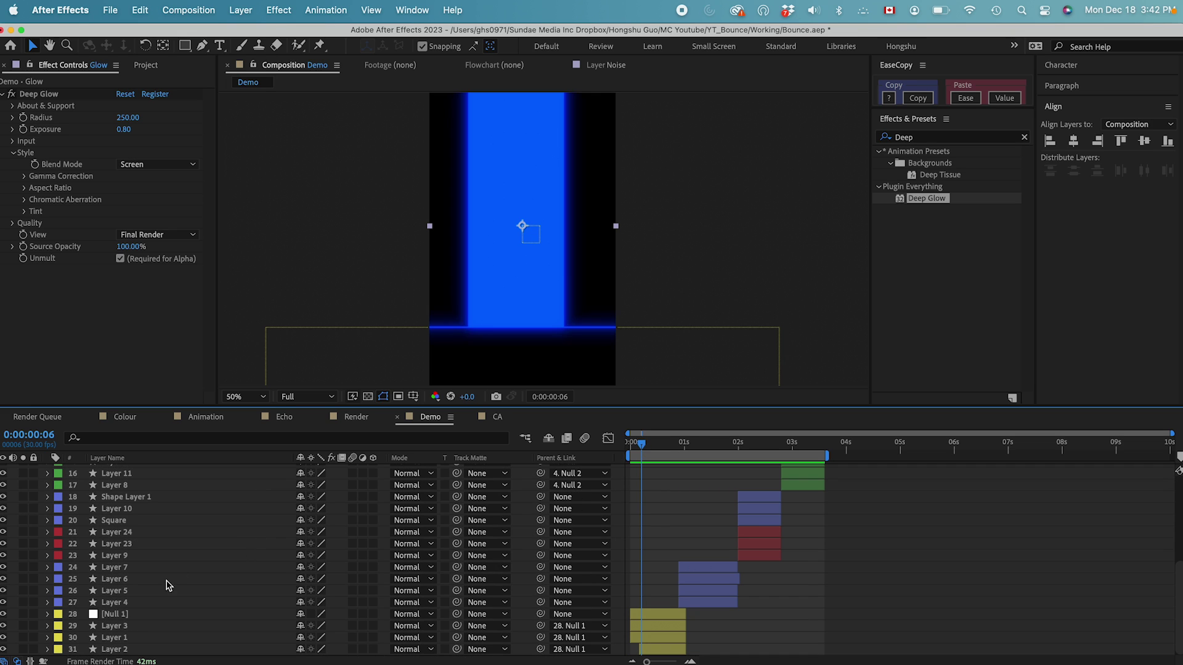
drag(643, 446, 781, 445)
scroll(709, 446, up, 2)
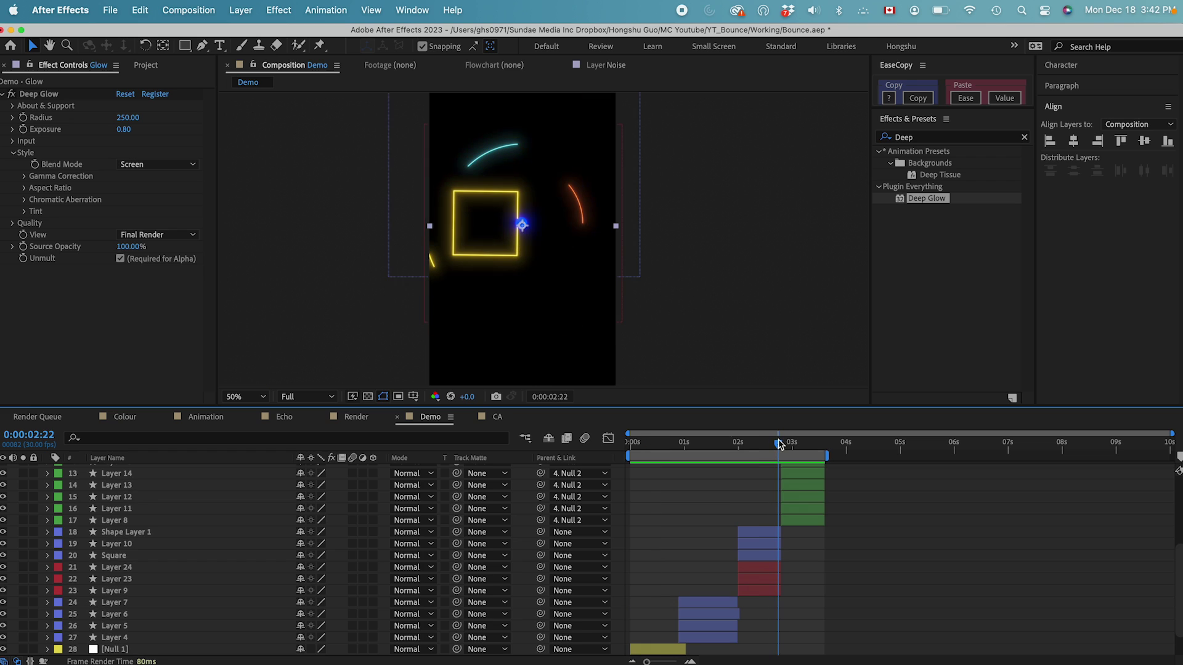
scroll(729, 513, up, 3)
scroll(729, 513, up, 1)
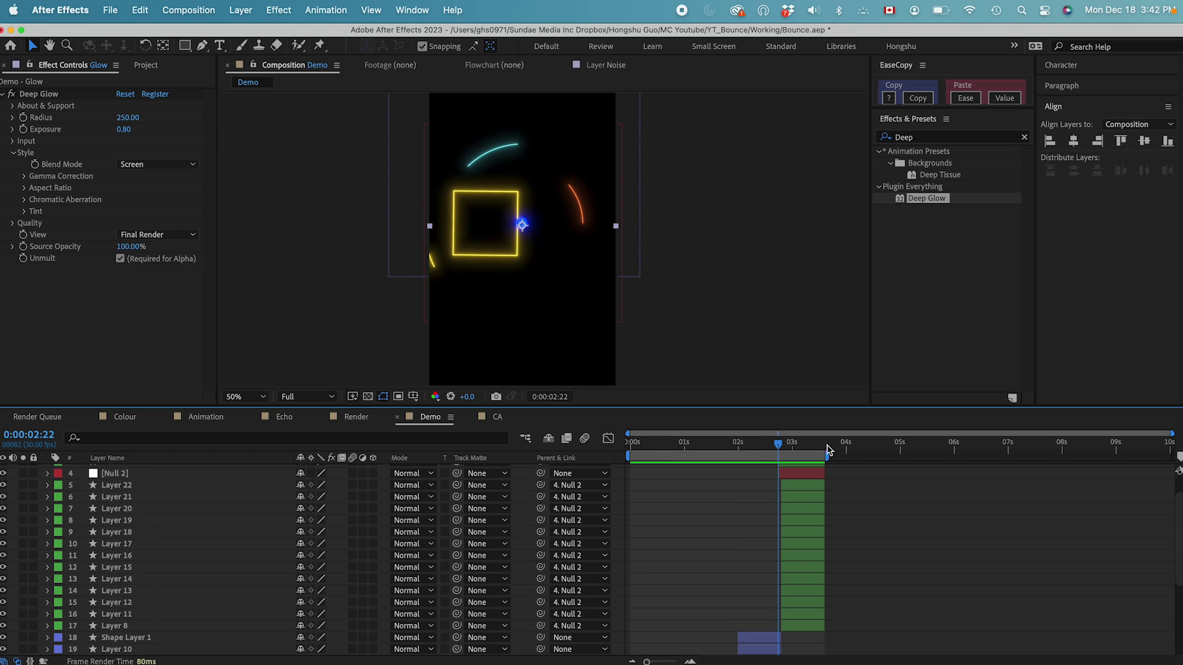
drag(779, 448, 787, 448)
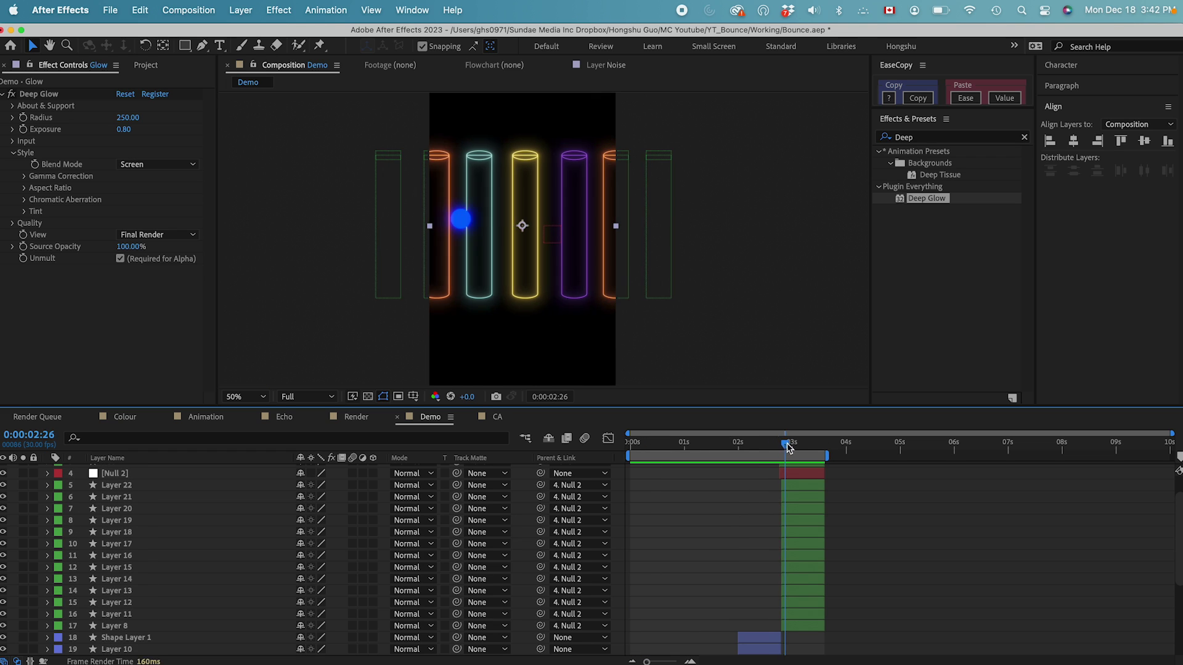
Save the project and magnify the timeline of the Demo composition
key(super+s)
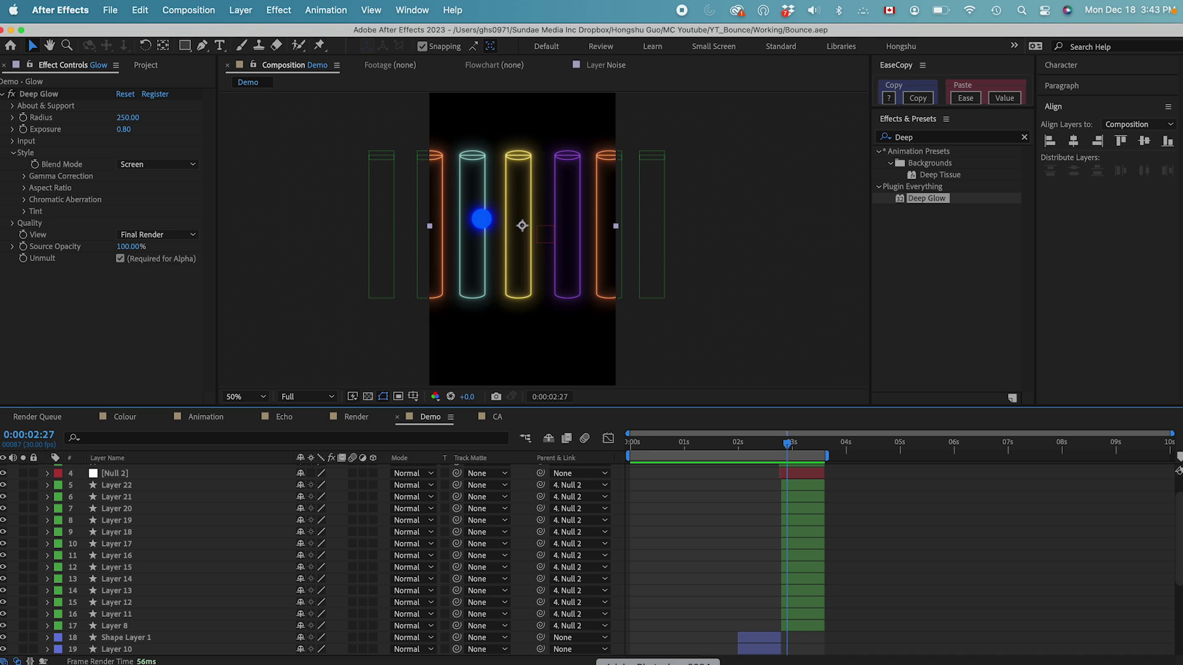
drag(647, 662, 658, 661)
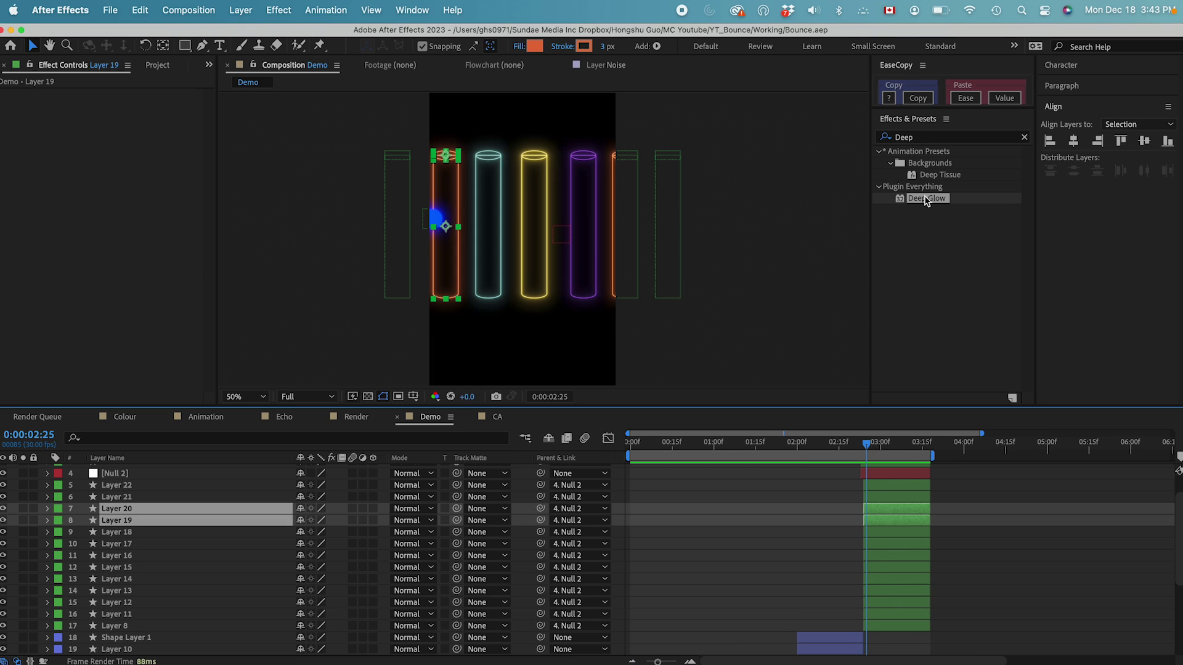
Apply Deep Glow to Layer 19 and Layer 20 and keyframe its exposure at 1.00 on both at 0:00:02:25
double_click(926, 198)
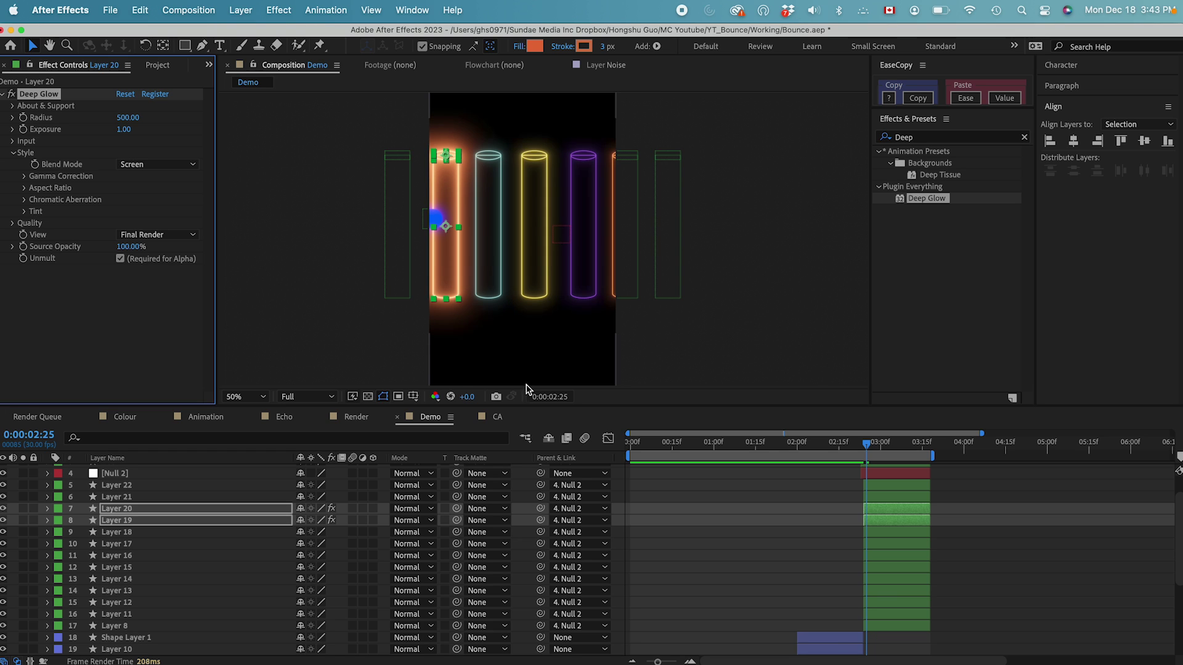
key(slash)
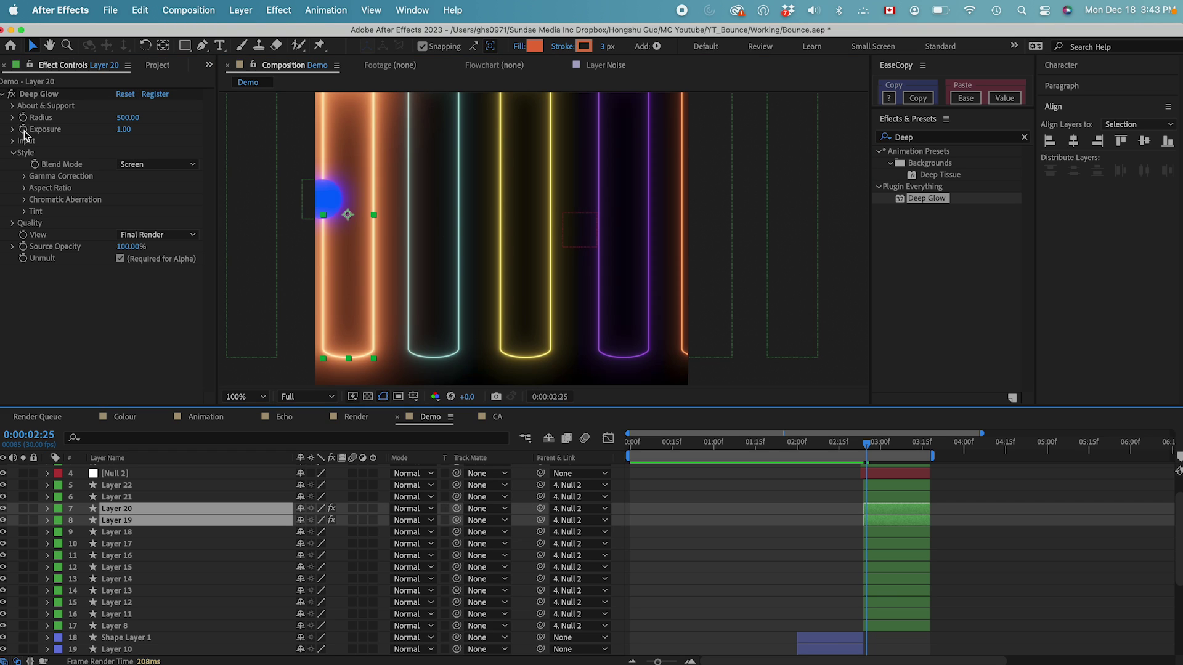
click(23, 130)
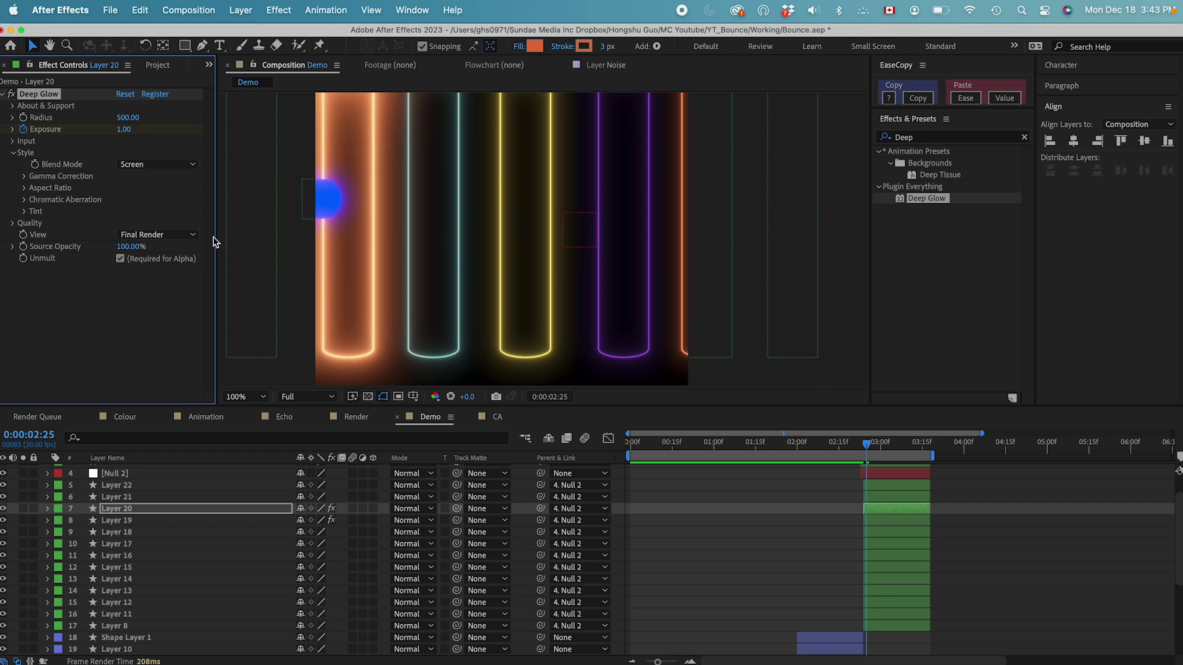
key(u)
click(932, 540)
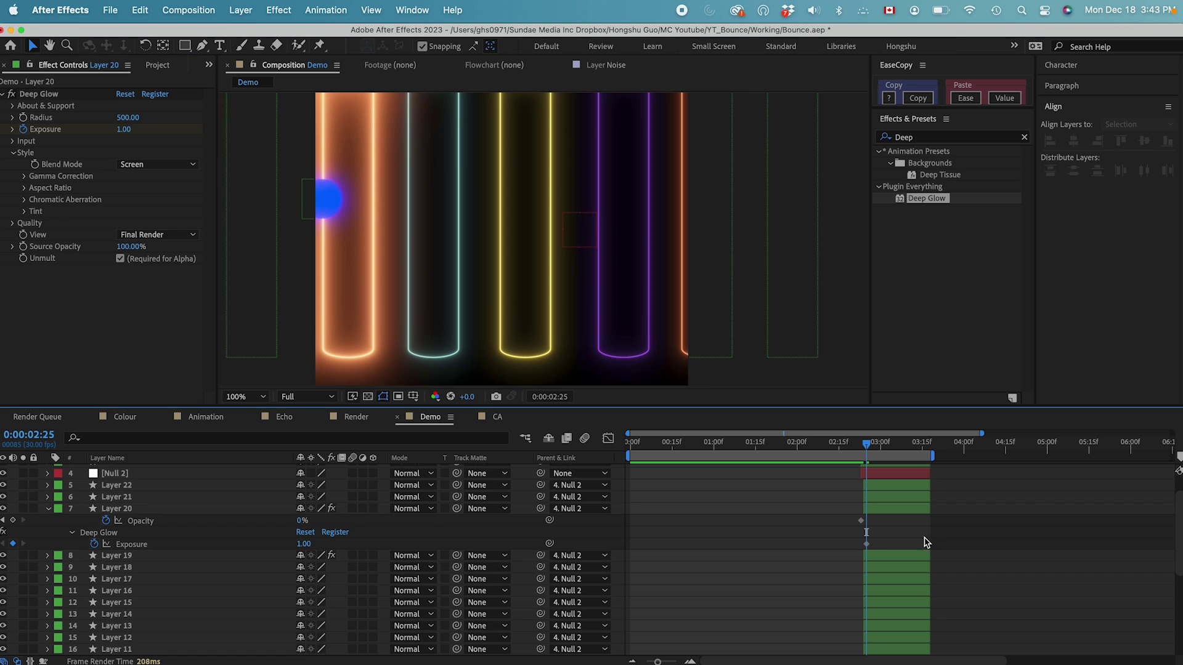
click(126, 508)
key(ctrl+Down)
key(u)
drag(658, 661, 670, 661)
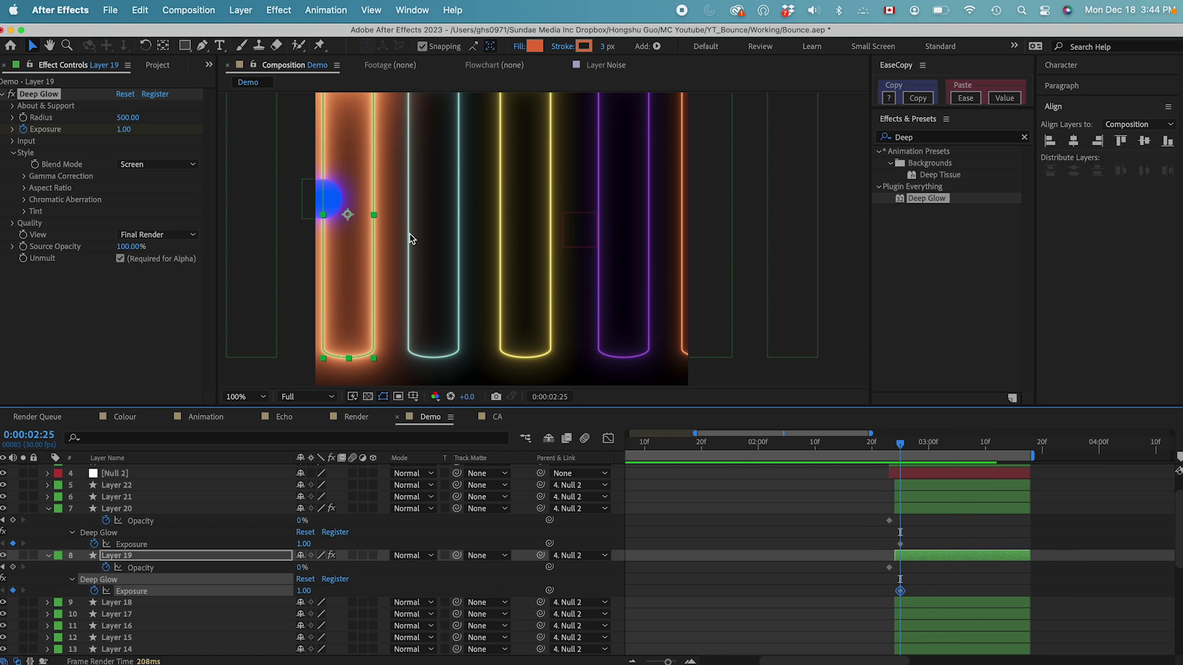
Set the Deep Glow radius to 250 on Layer 19 and Layer 20
click(128, 117)
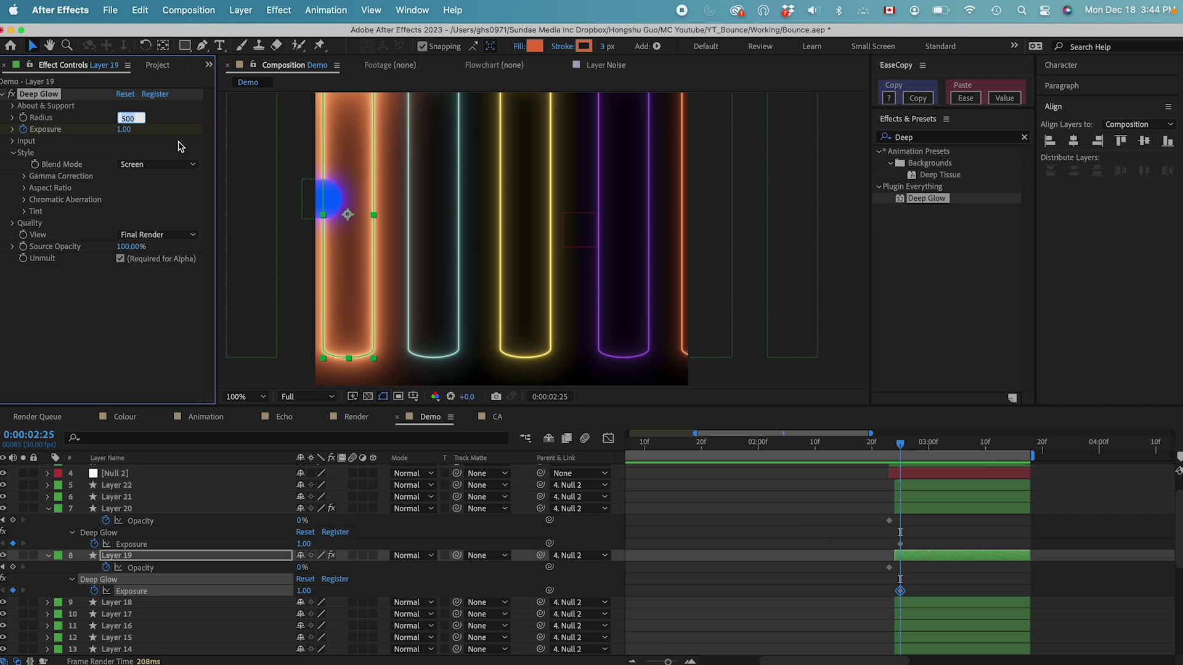
text(250)
key(Return)
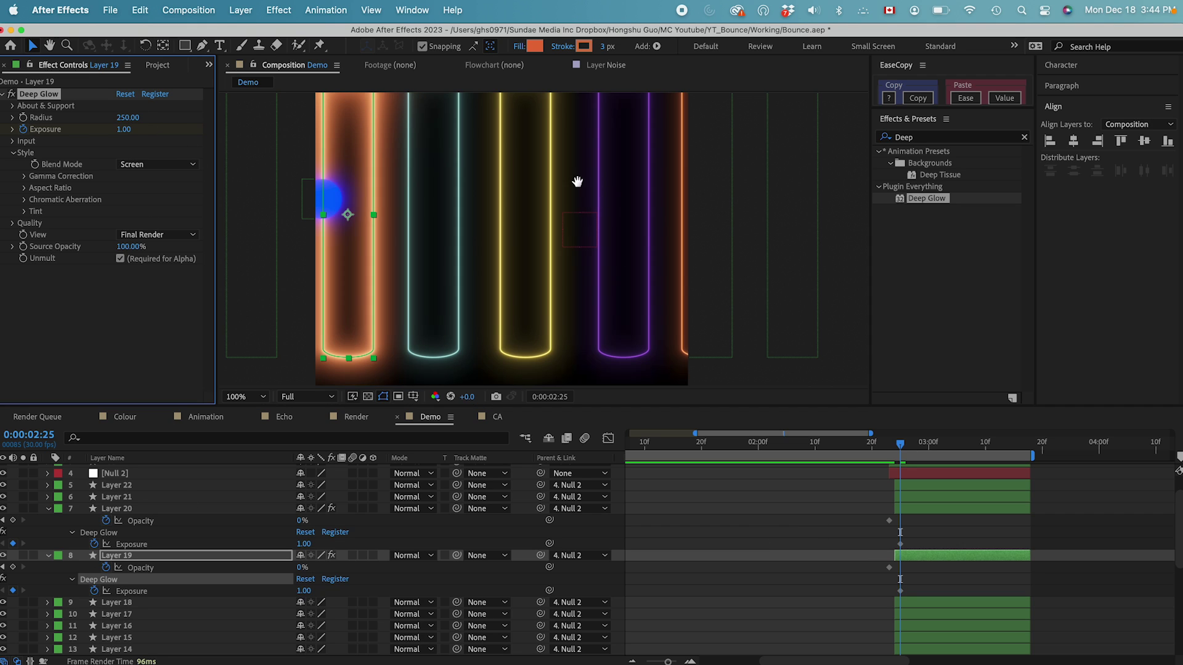
drag(576, 183, 621, 230)
key(v)
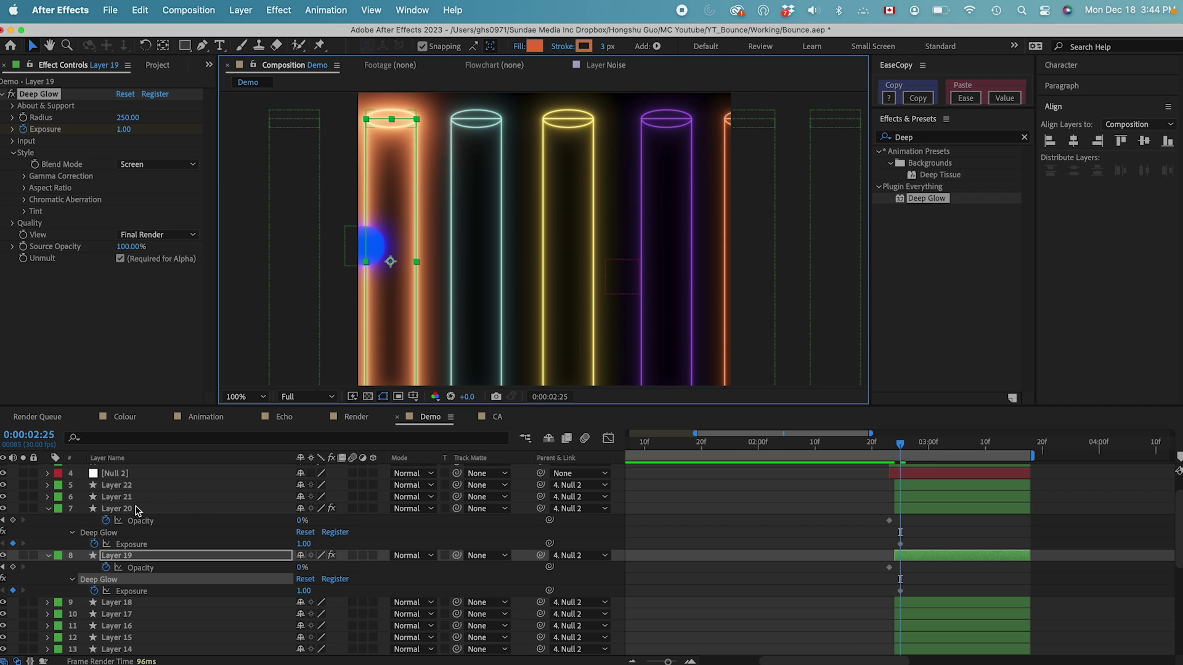
click(136, 509)
click(131, 117)
text(250)
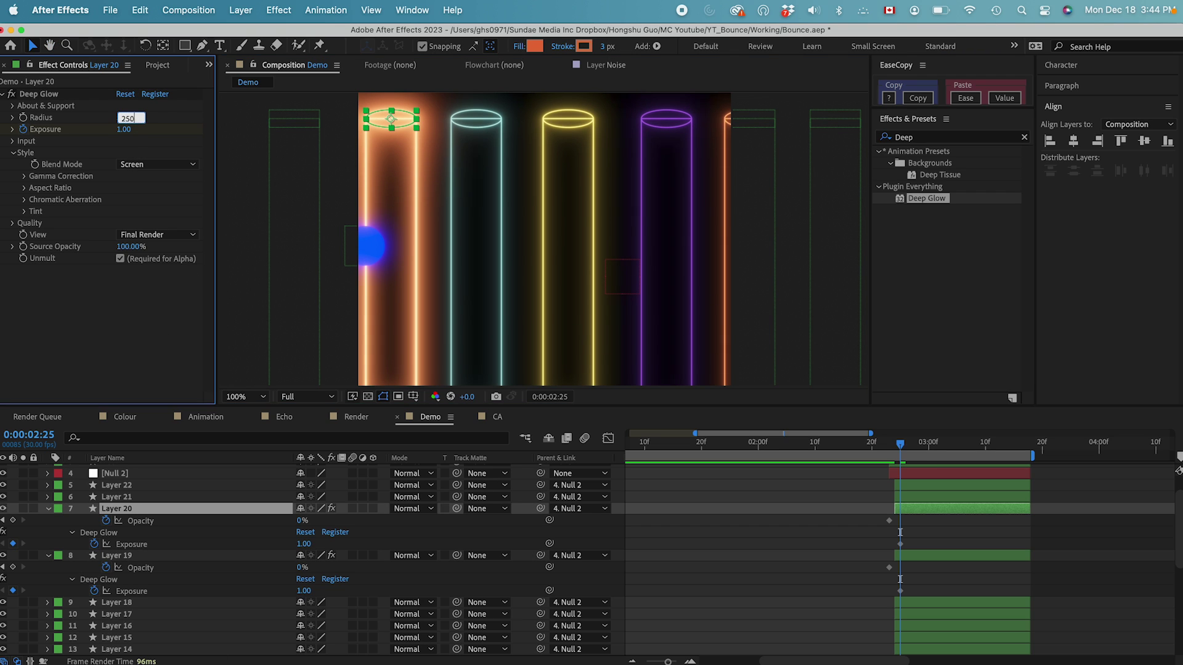
key(Return)
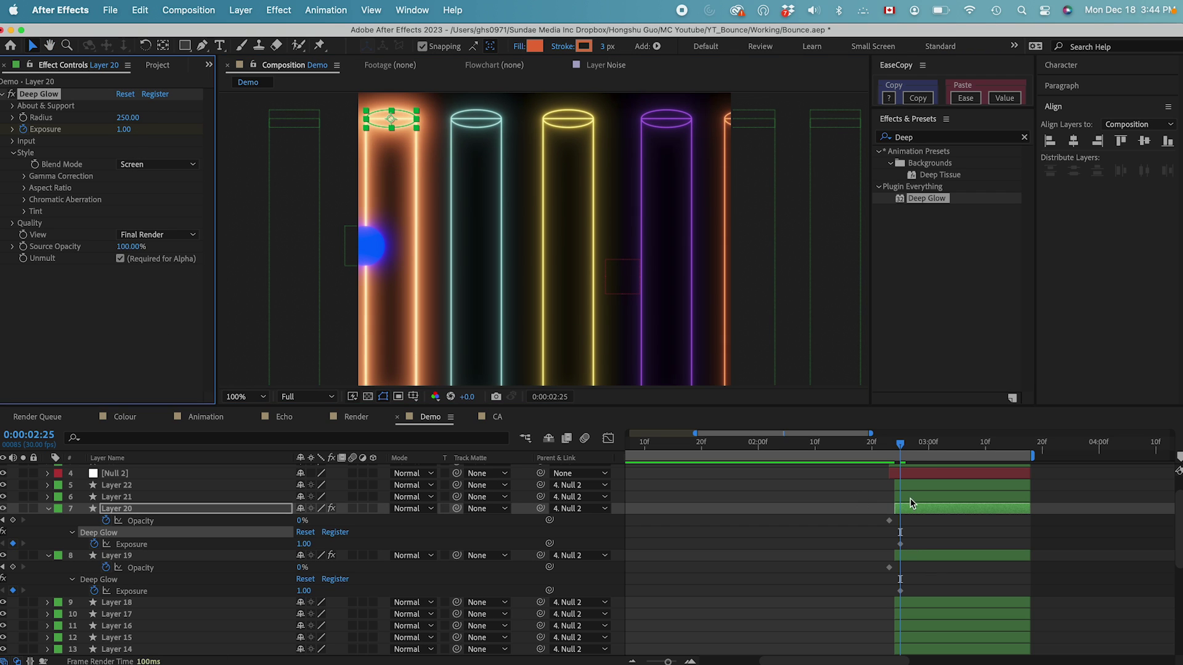
Keyframe the Deep Glow exposure at 0 on Layer 20 and Layer 19 at 0:00:02:26
drag(901, 450, 903, 449)
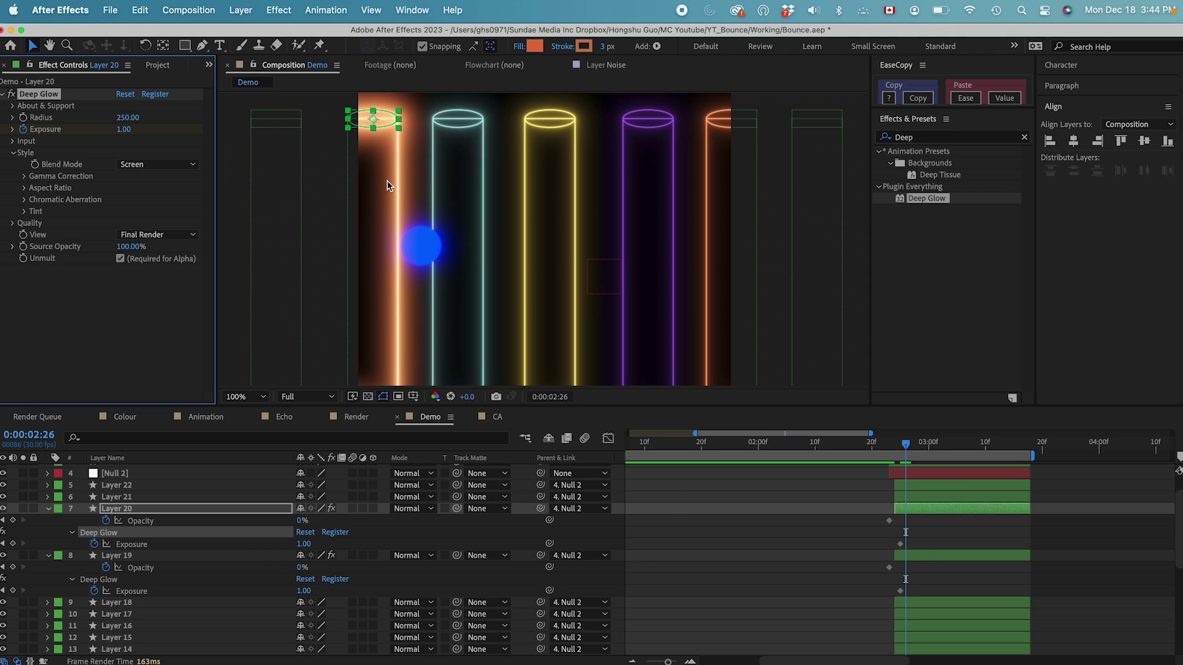
click(126, 130)
text(0)
key(Return)
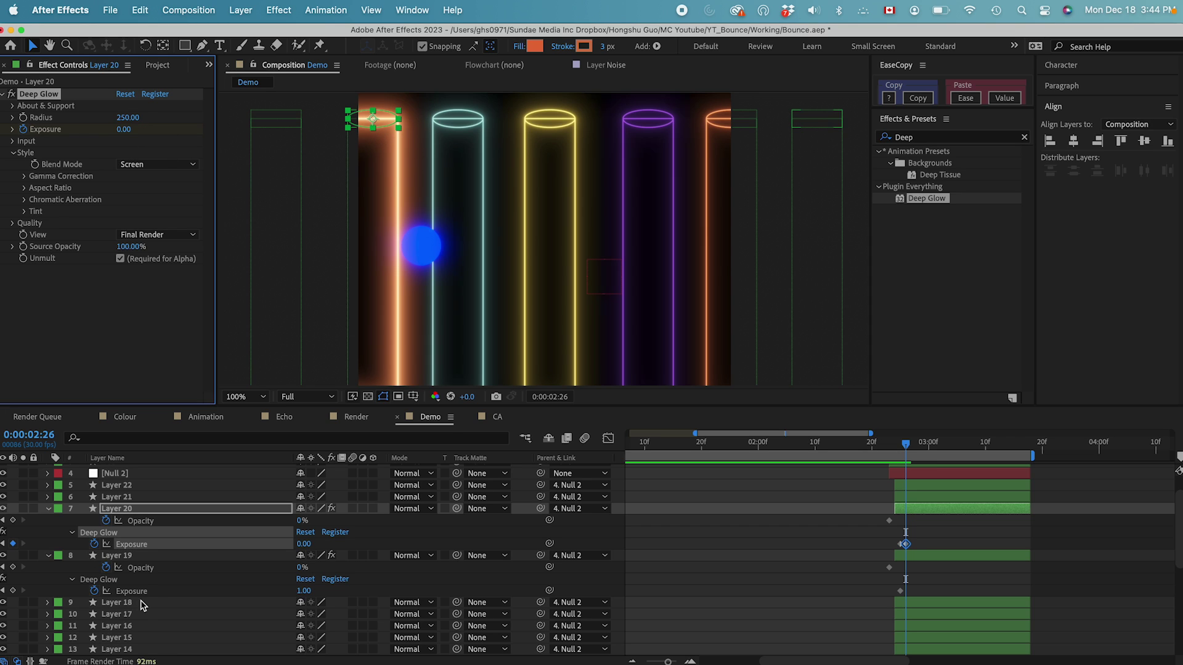
click(136, 594)
click(123, 129)
text(0)
key(Return)
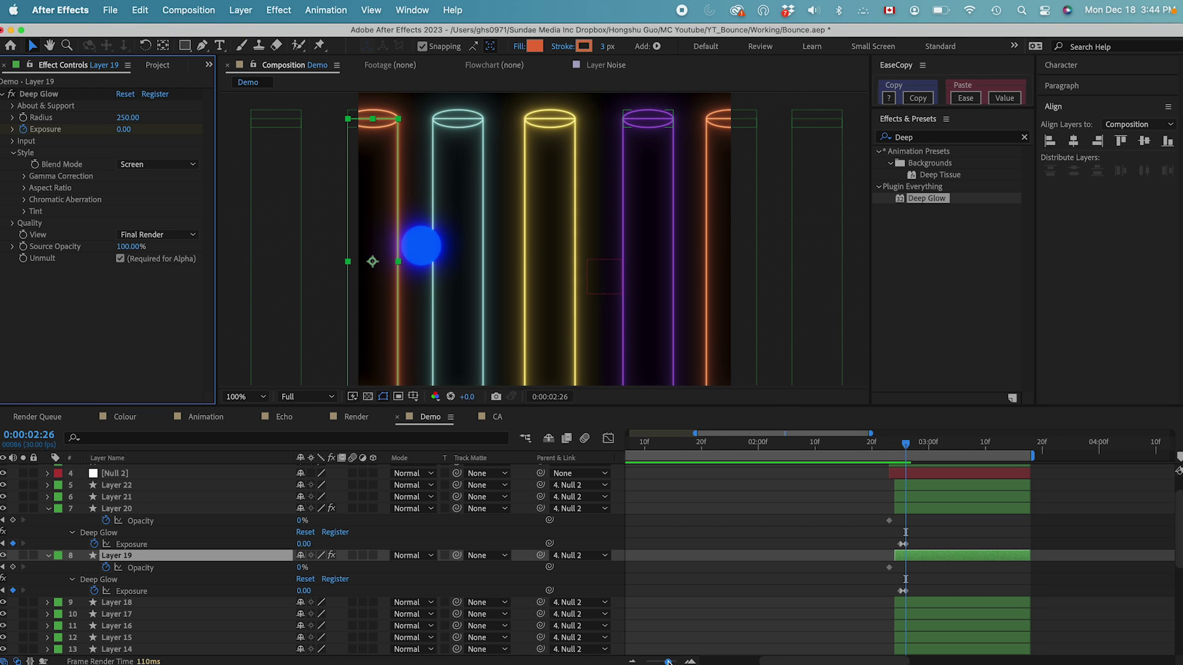
Copy the zero-exposure keyframes of Layer 20 and Layer 19 to 0:00:02:24
drag(669, 663, 672, 663)
click(132, 544)
drag(900, 444, 885, 450)
key(super+v)
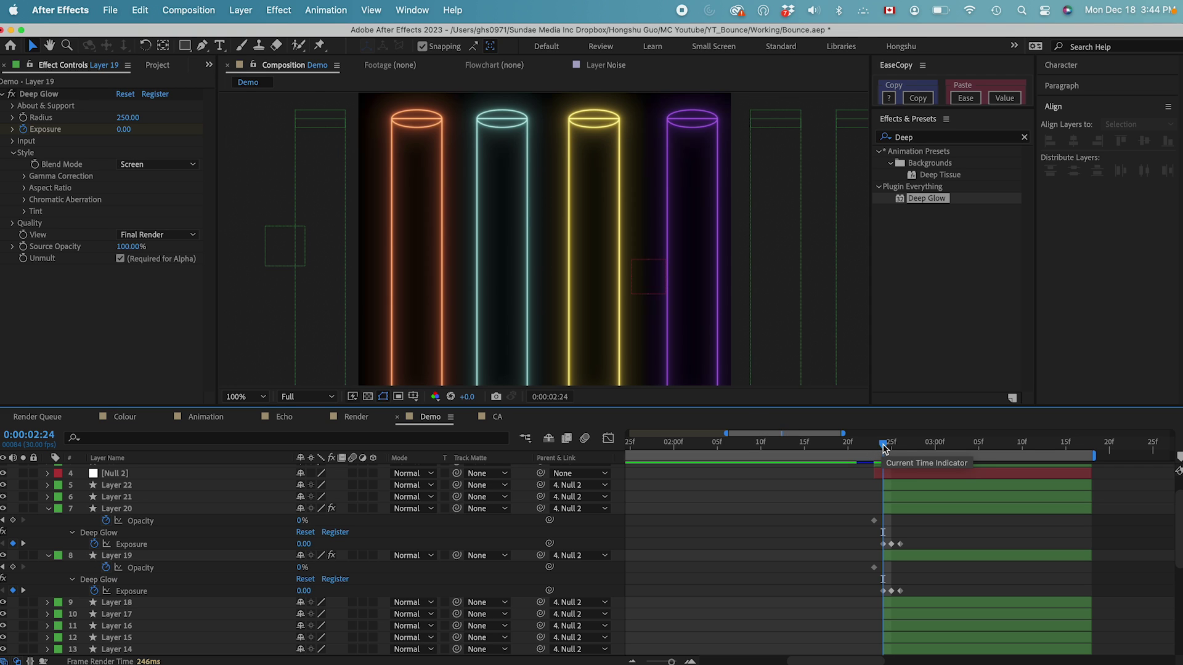
Apply Easy Ease to Layer 20's three Deep Glow exposure keyframes
drag(885, 448, 901, 448)
drag(904, 539, 885, 550)
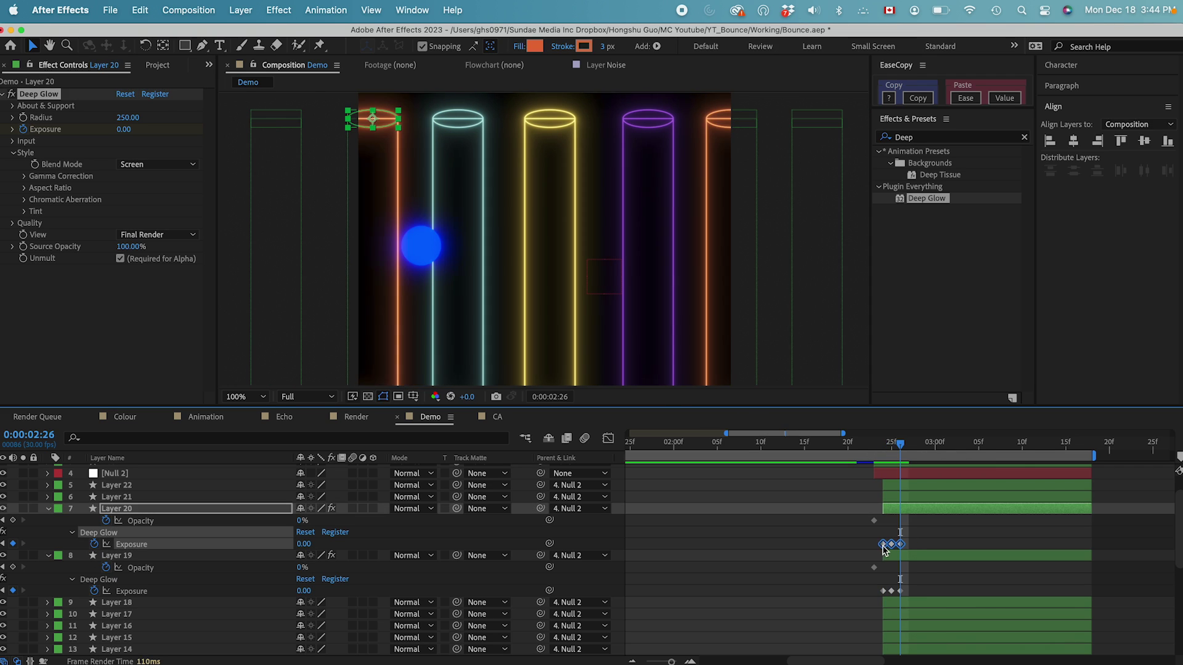
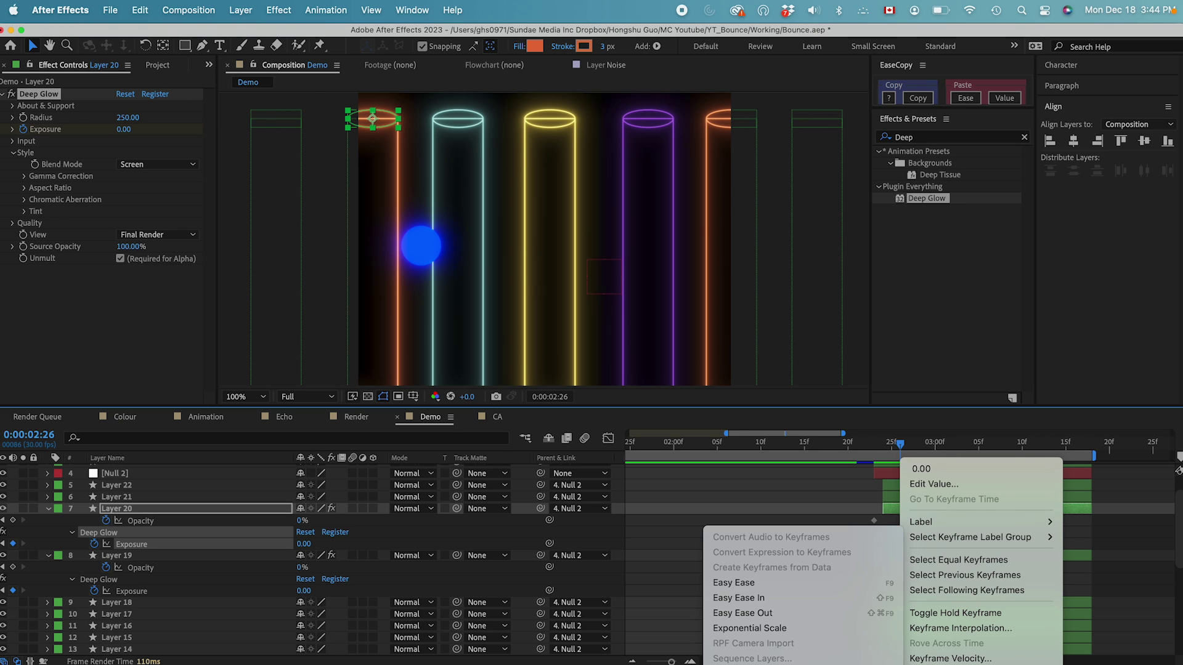
click(862, 584)
Reshape the speed graph of Layer 20's exposure for sharp changes at the outer keyframes and a gentle ease around the middle one
click(608, 439)
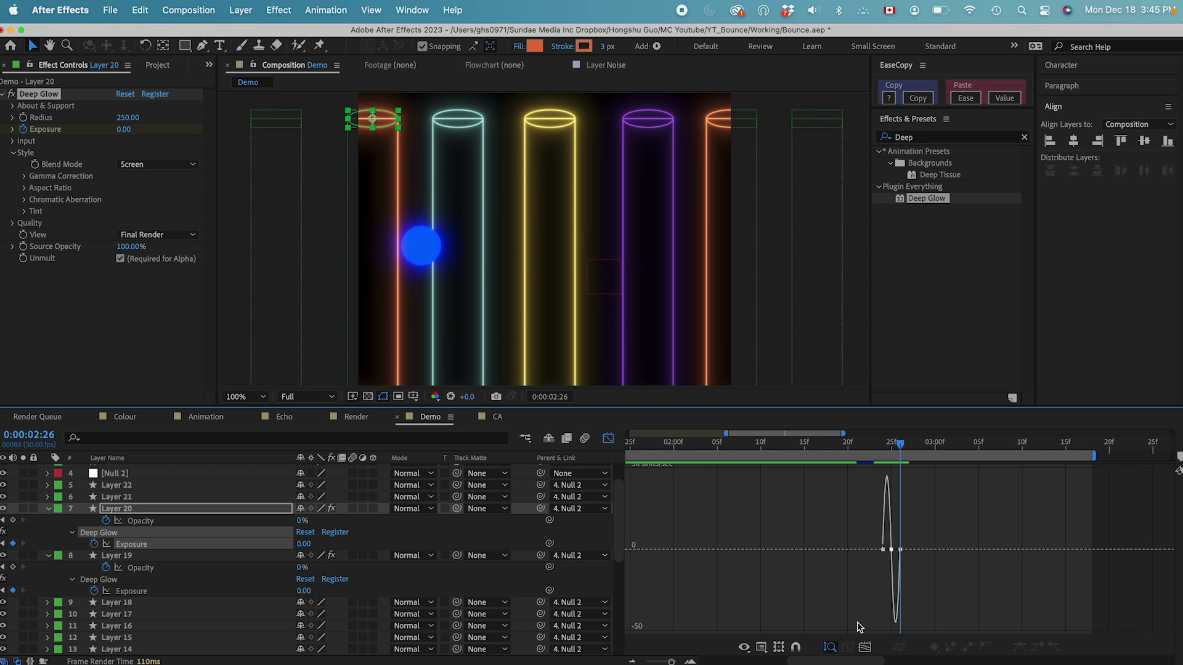
click(866, 647)
click(865, 546)
shift+click(898, 546)
drag(895, 546, 885, 548)
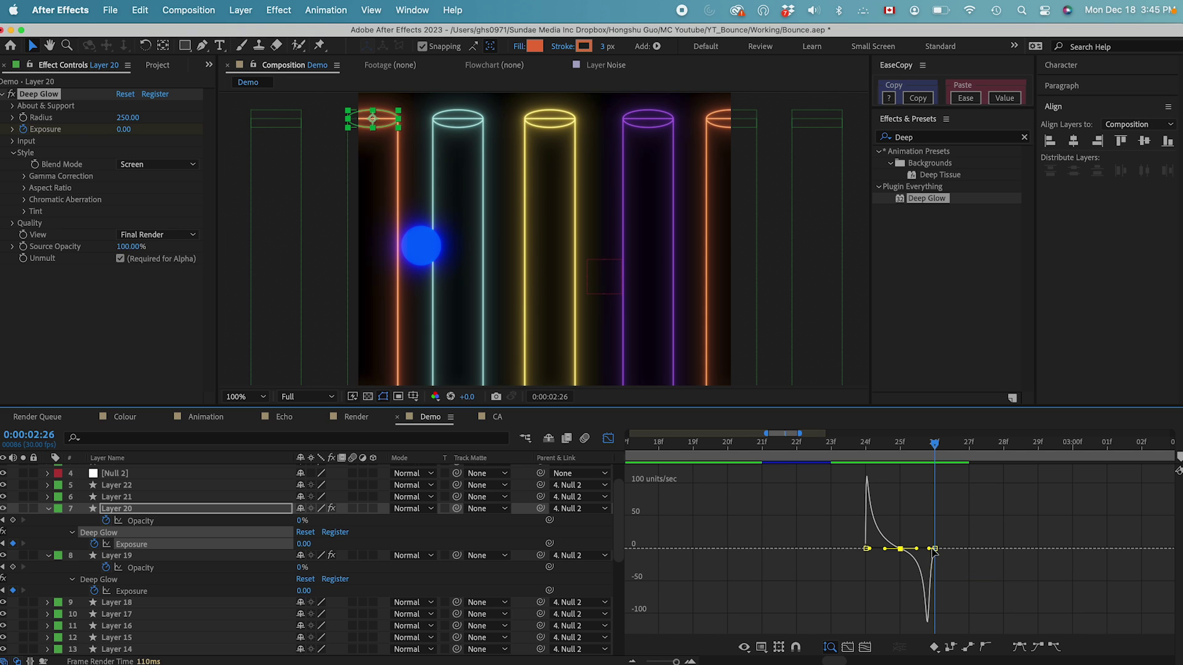
click(609, 438)
key(minus)
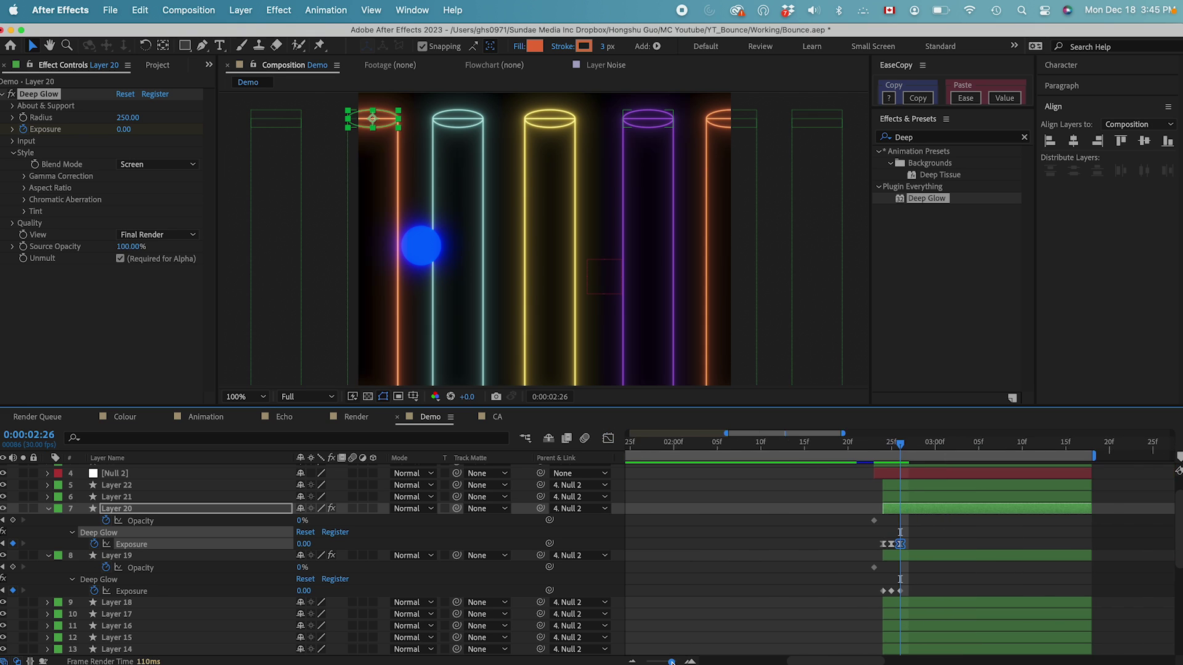
Copy the easing of Layer 20's exposure keyframes onto Layer 19's exposure keyframes with EaseCopy
drag(924, 546, 859, 543)
click(918, 98)
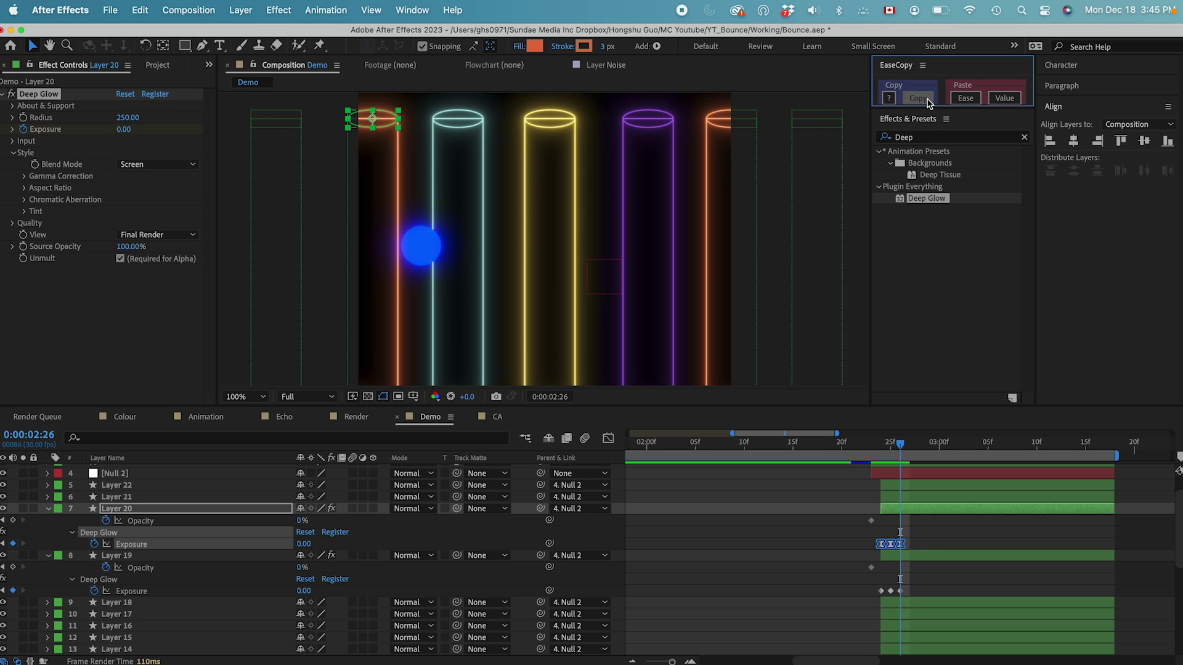
drag(924, 597, 866, 586)
click(965, 98)
click(923, 588)
Paste Layer 20's eased Deep Glow exposure keyframes onto Layer 8, starting at 0:00:02:26
drag(917, 541, 878, 548)
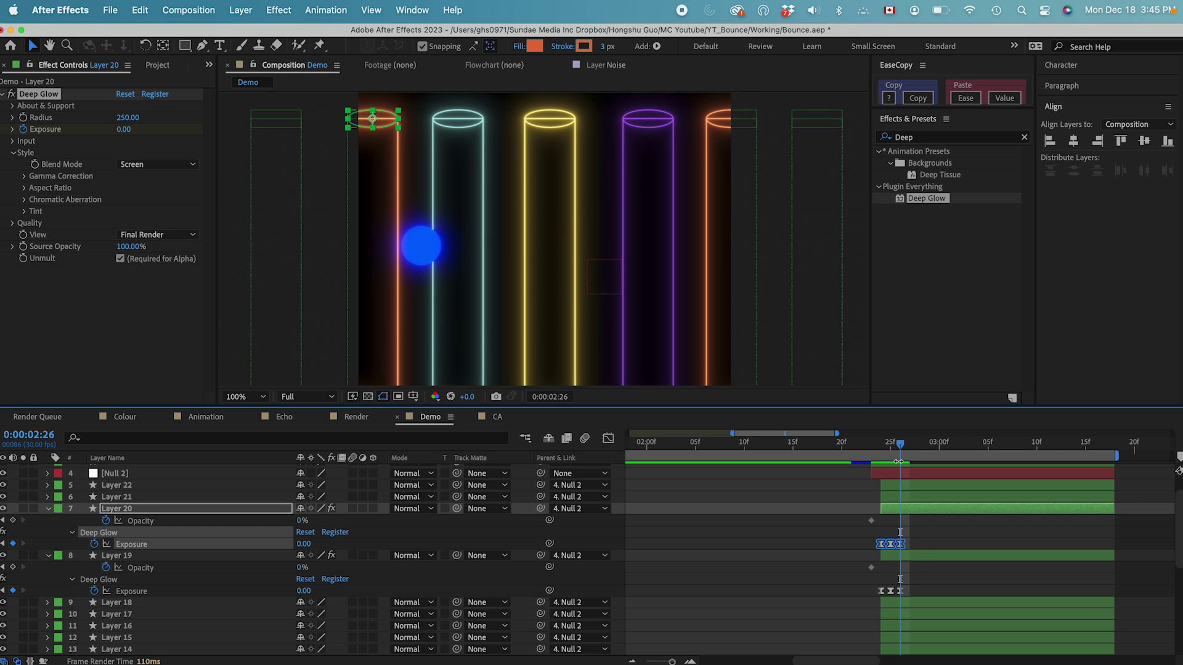
click(126, 607)
click(128, 616)
click(138, 638)
scroll(131, 502, down, 3)
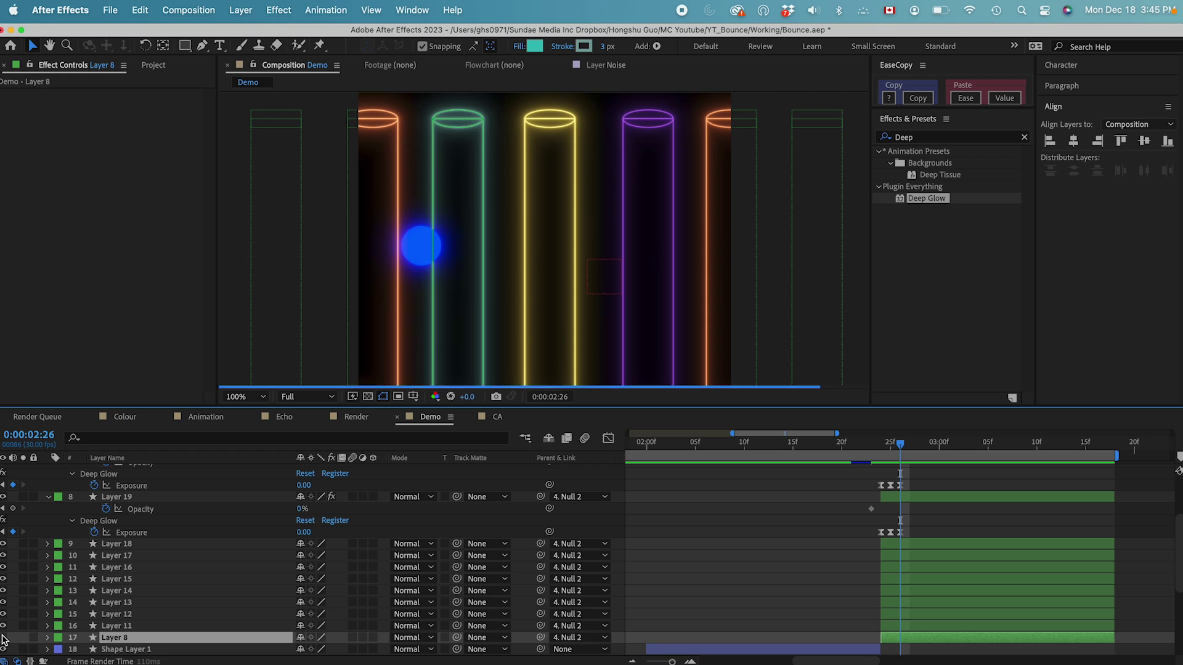
click(457, 256)
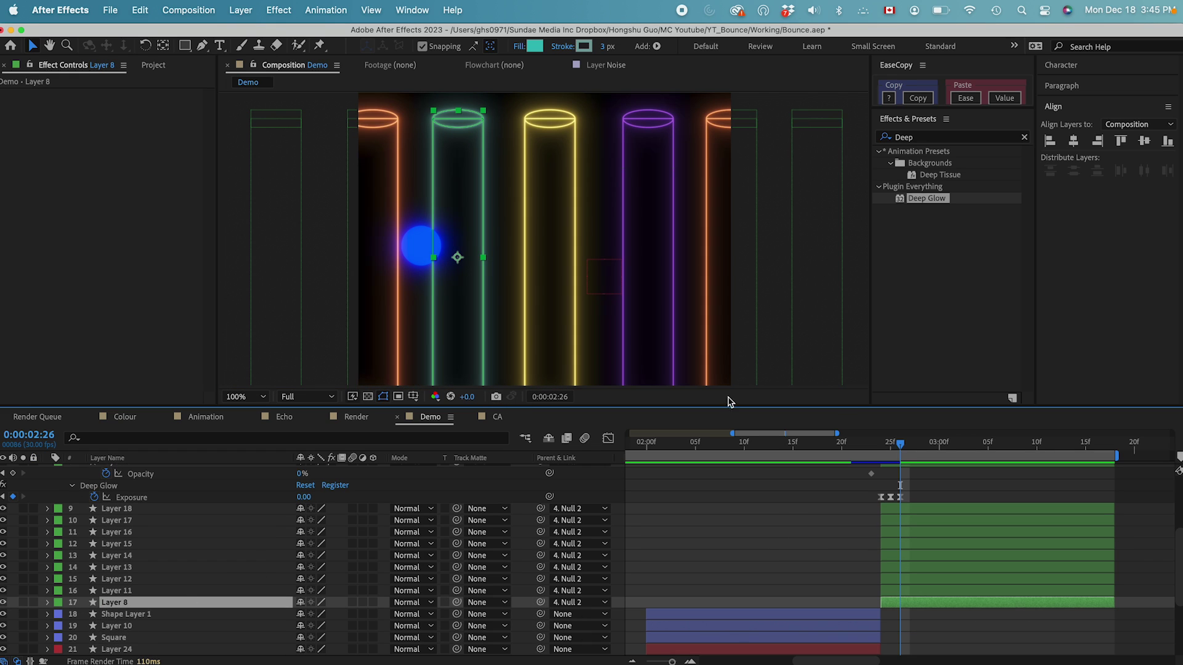
key(cmd+v)
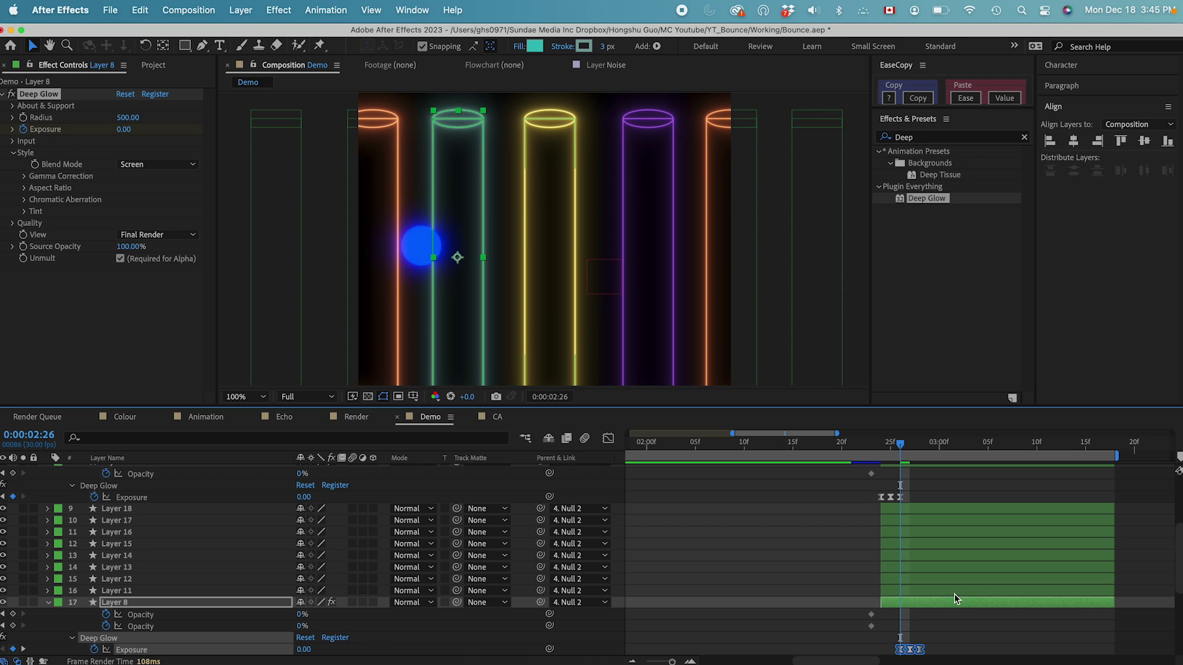
scroll(942, 610, down, 1)
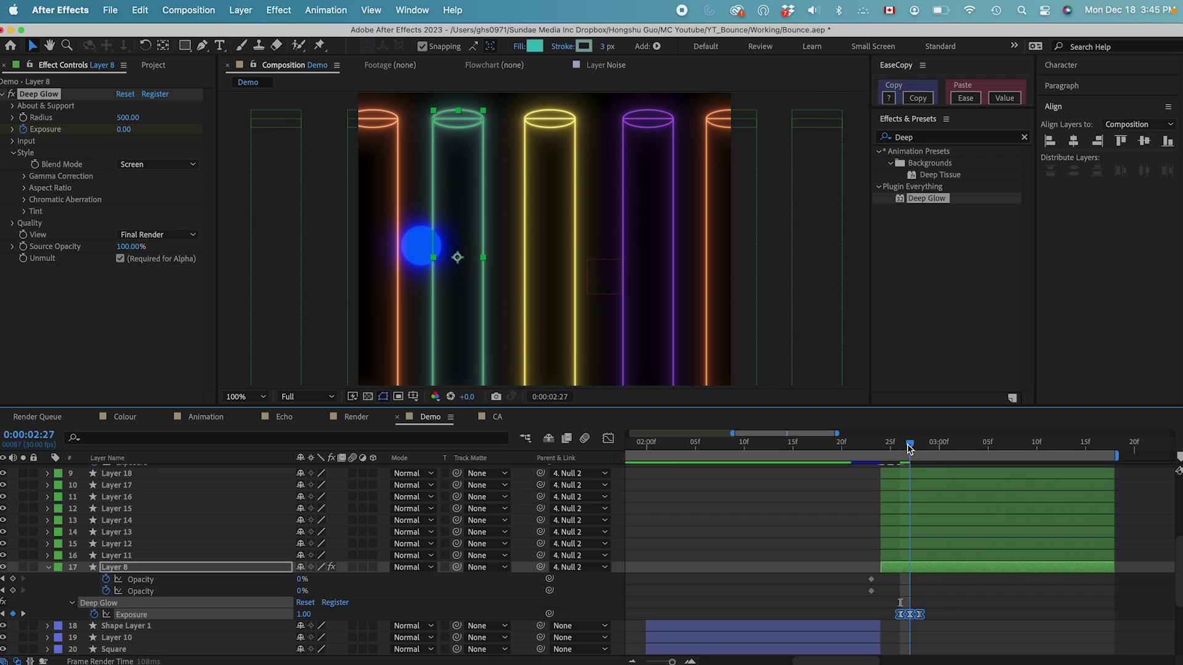
click(906, 449)
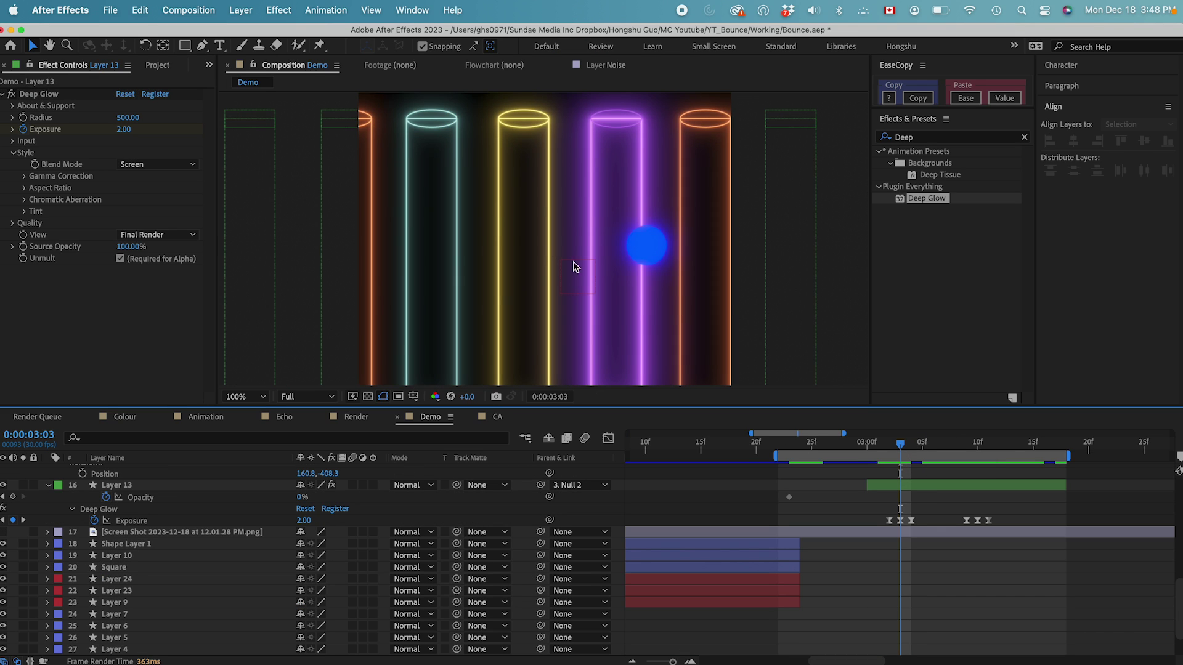
Collapse the expanded properties of all layers in the Demo composition
drag(900, 449, 933, 450)
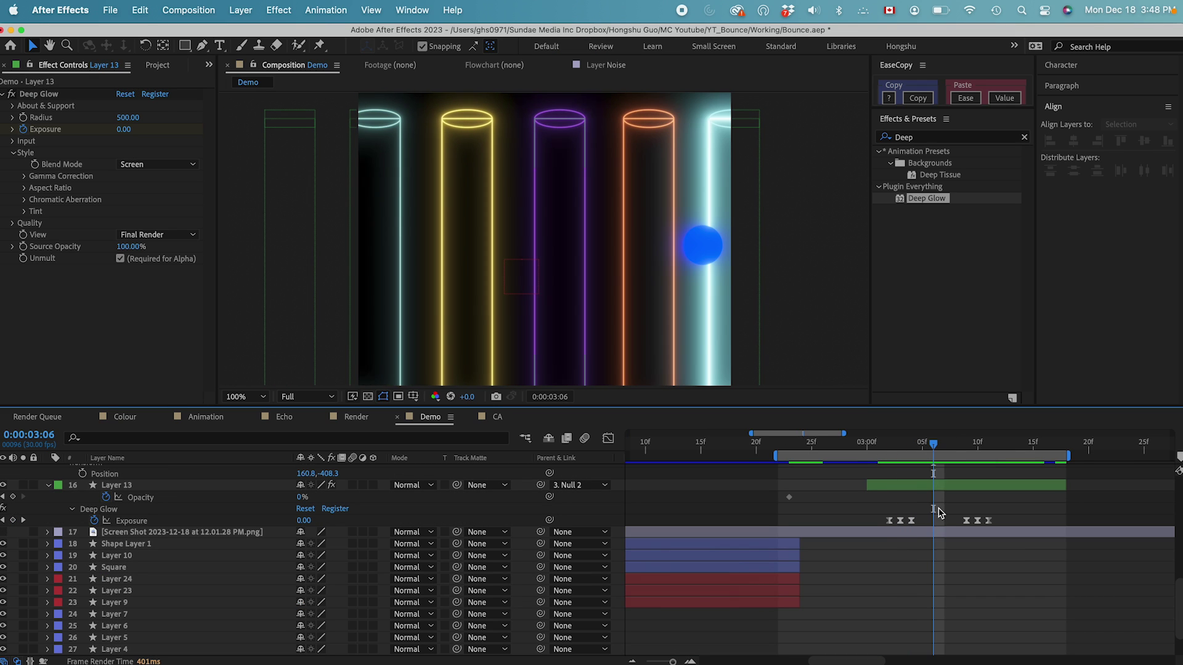
scroll(938, 519, up, 4)
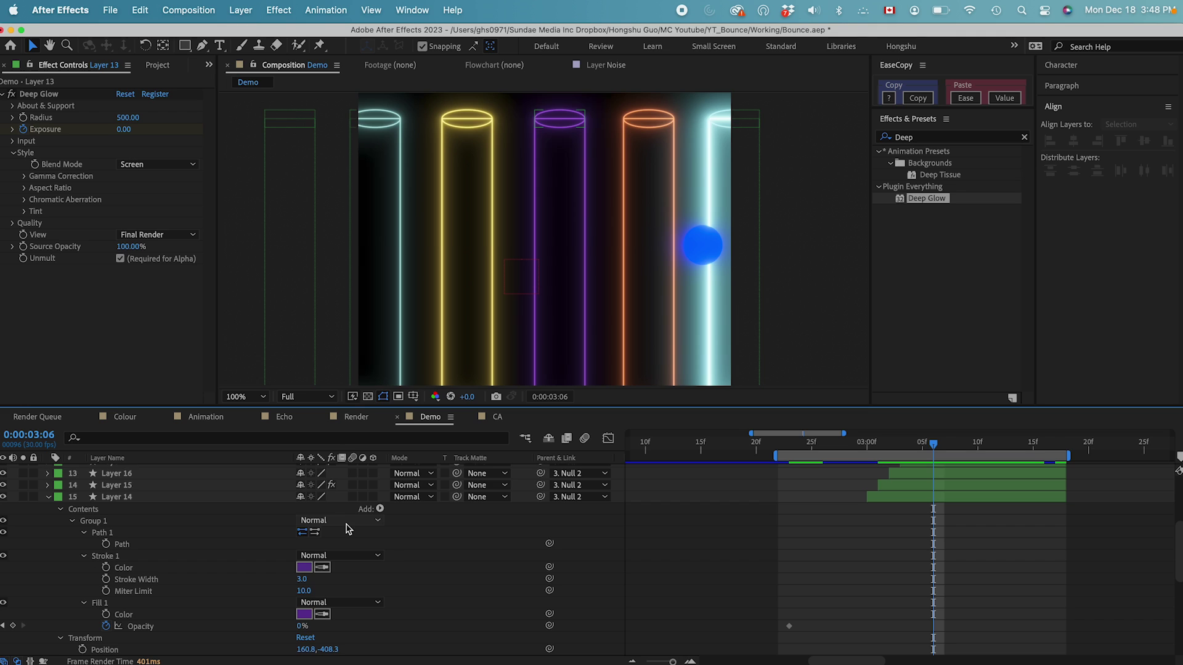
key(super+a)
key(u)
key(u)
Scrub the column scene up to 0:00:03:13 and play it to check the glow flashes as the ball passes
click(878, 444)
drag(882, 446, 911, 446)
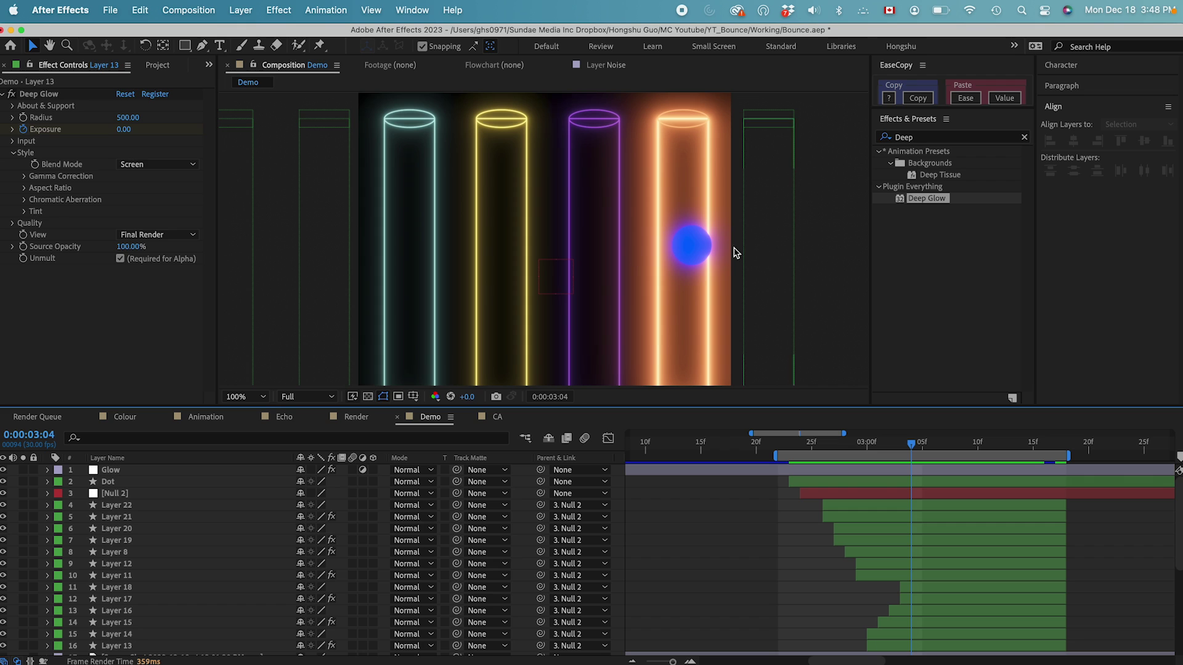
drag(921, 447, 977, 448)
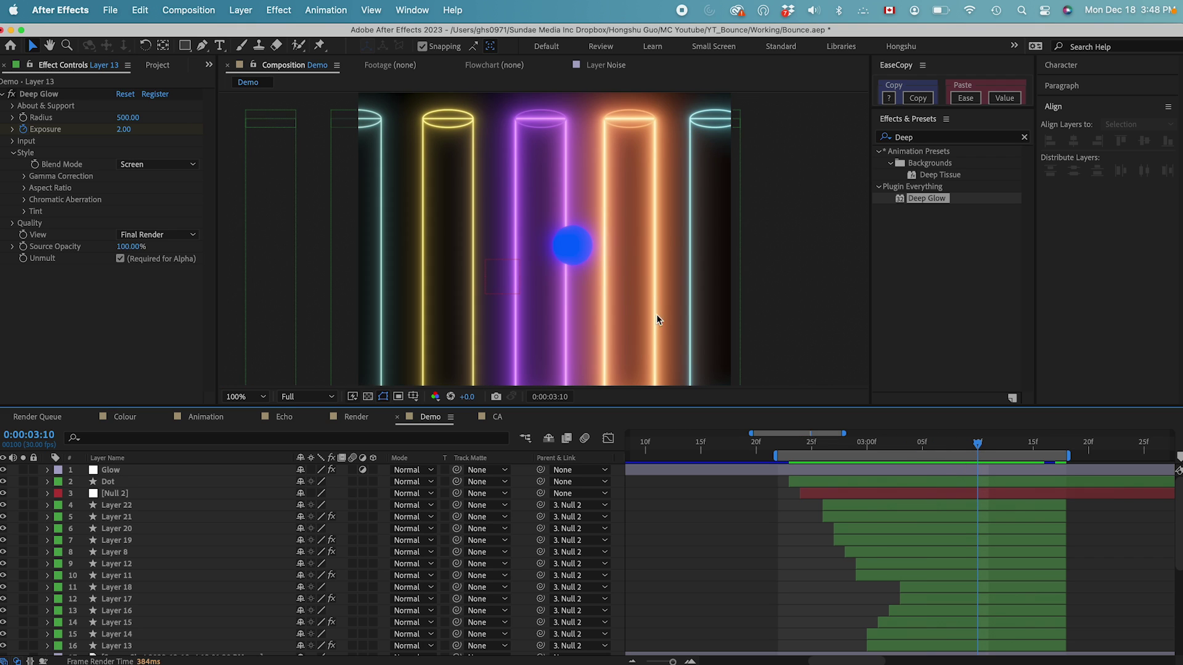
drag(987, 448, 1021, 449)
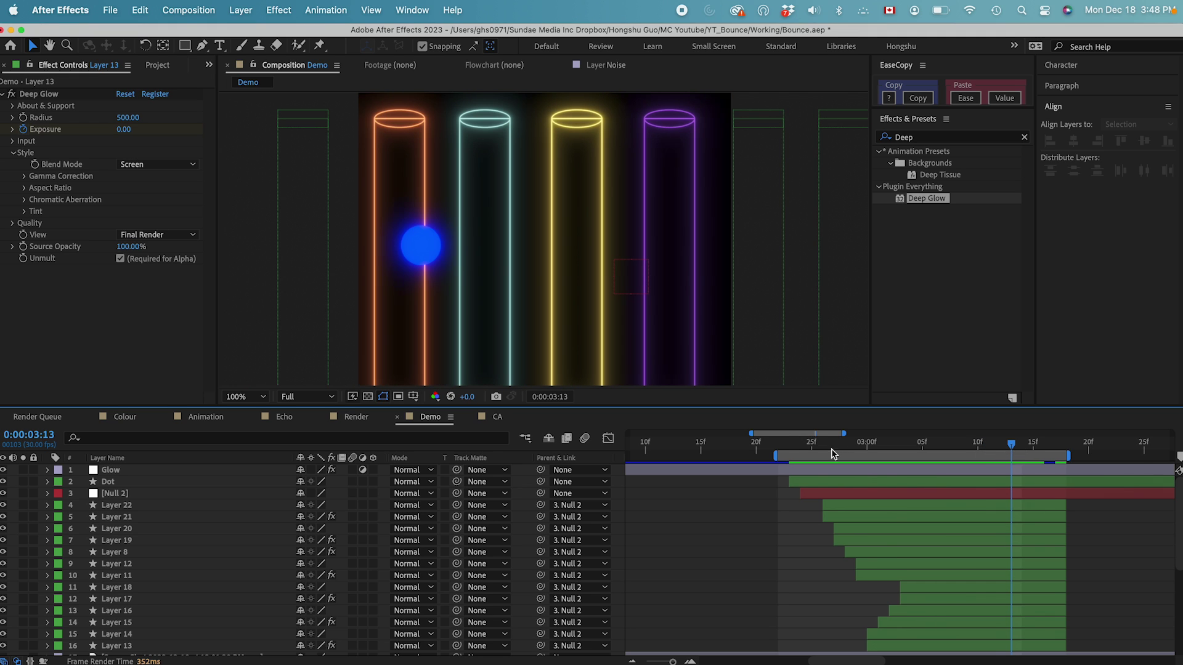
key(space)
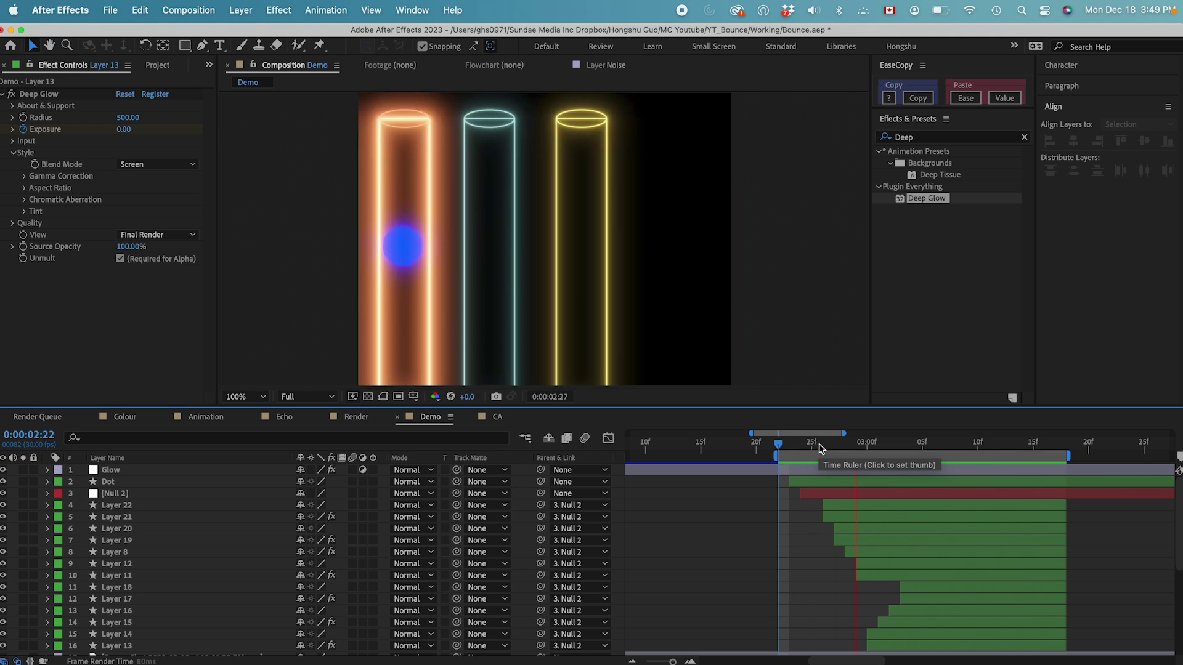
Show the whole frame and the full timeline of the Demo composition, and return to 0:00:00:00
key(comma)
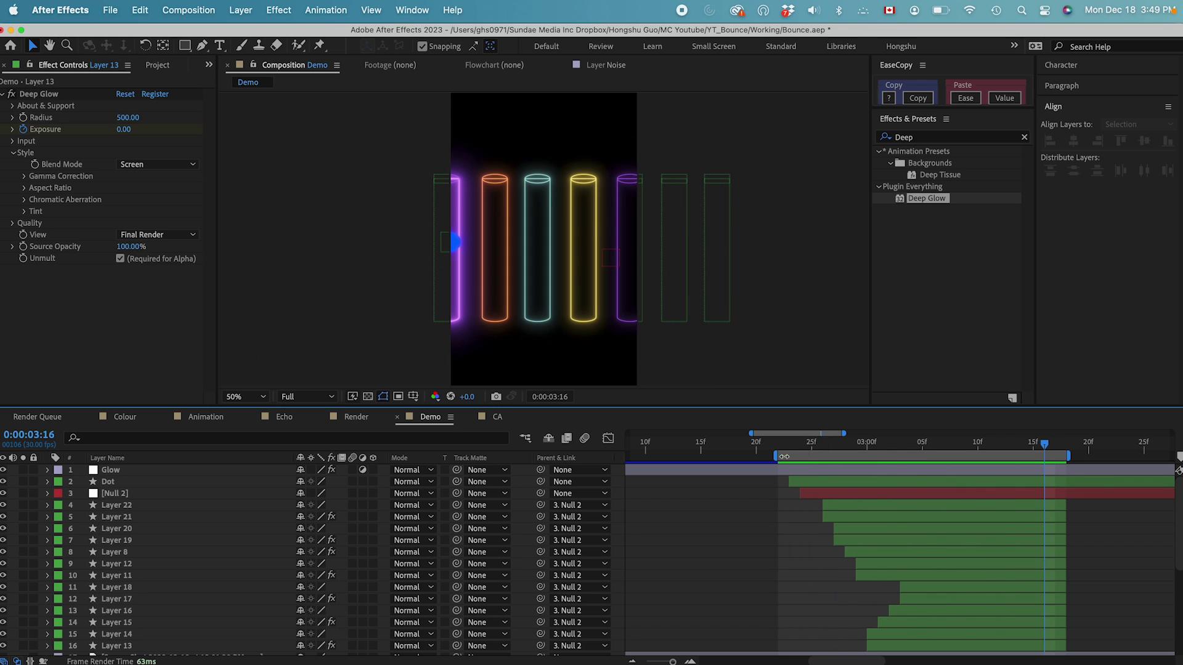
scroll(660, 515, left, 10)
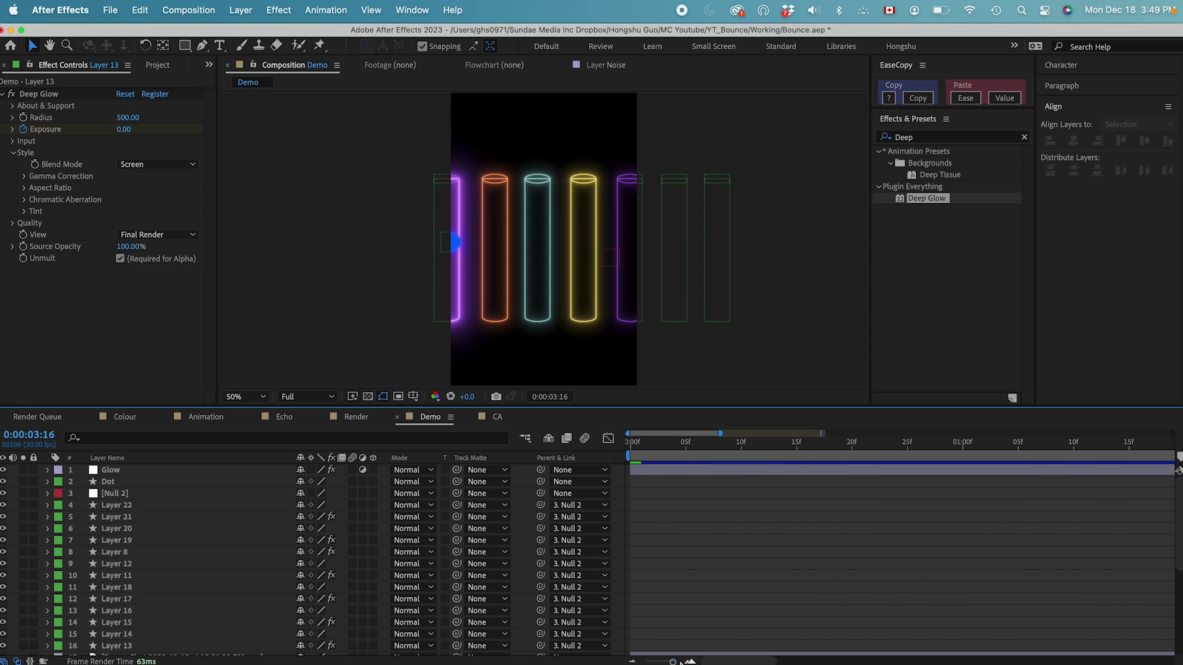
drag(683, 661, 675, 662)
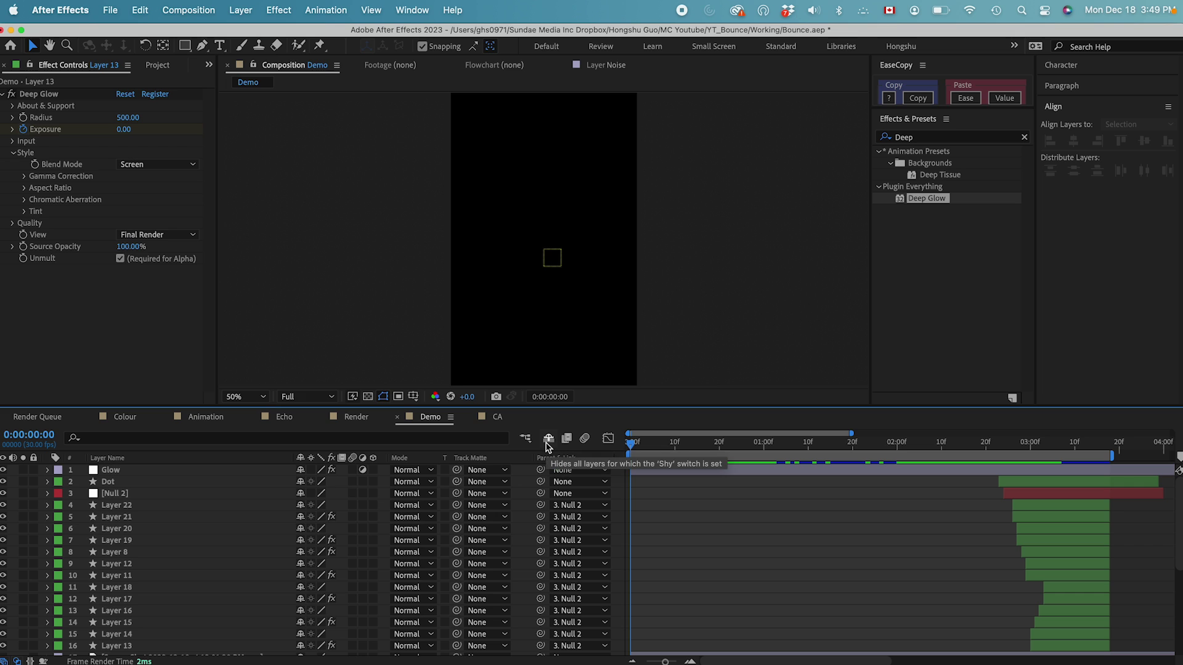
Play the Demo composition from the start and save the project
key(space)
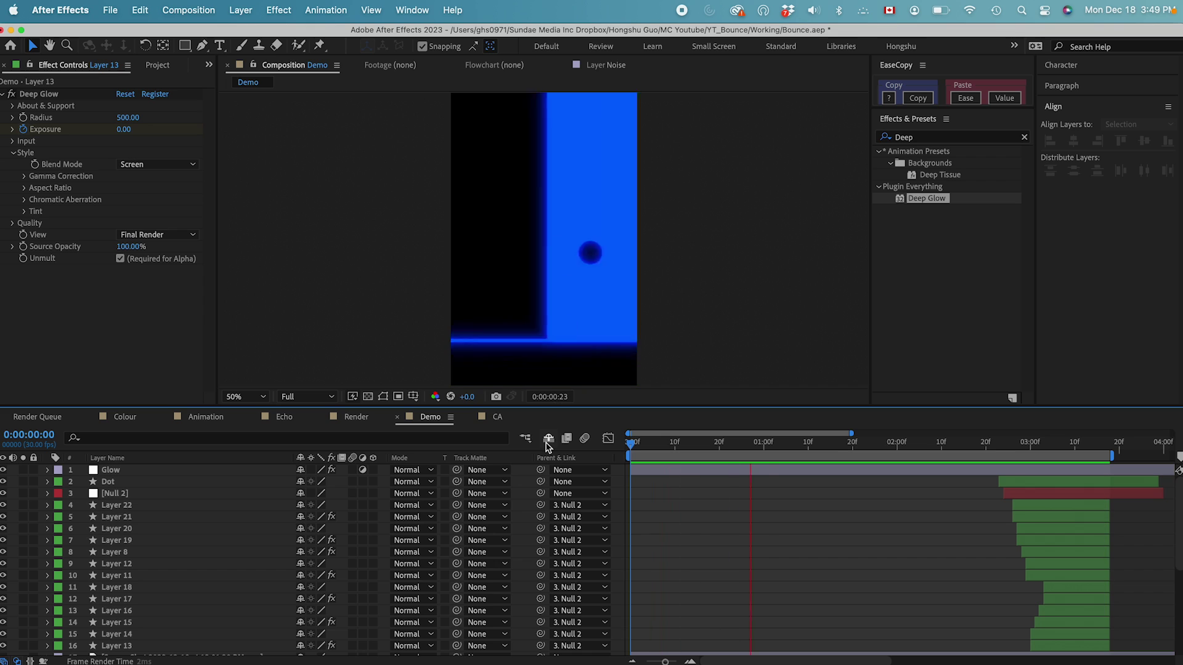
key(super+s)
key(super+0)
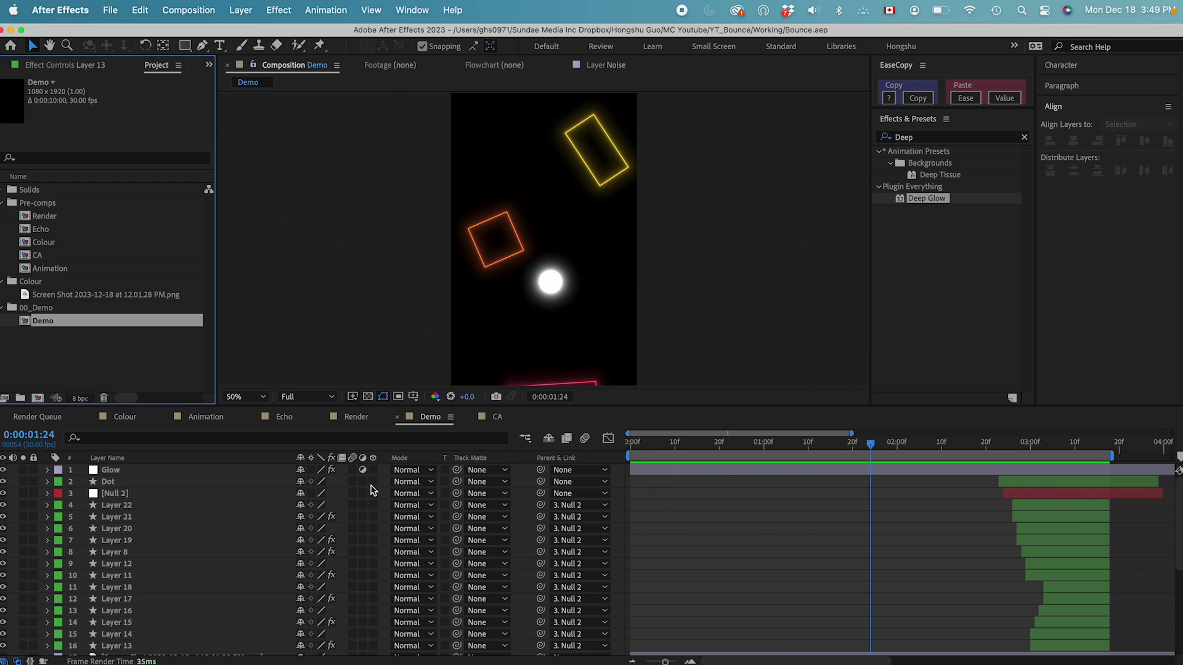
click(679, 538)
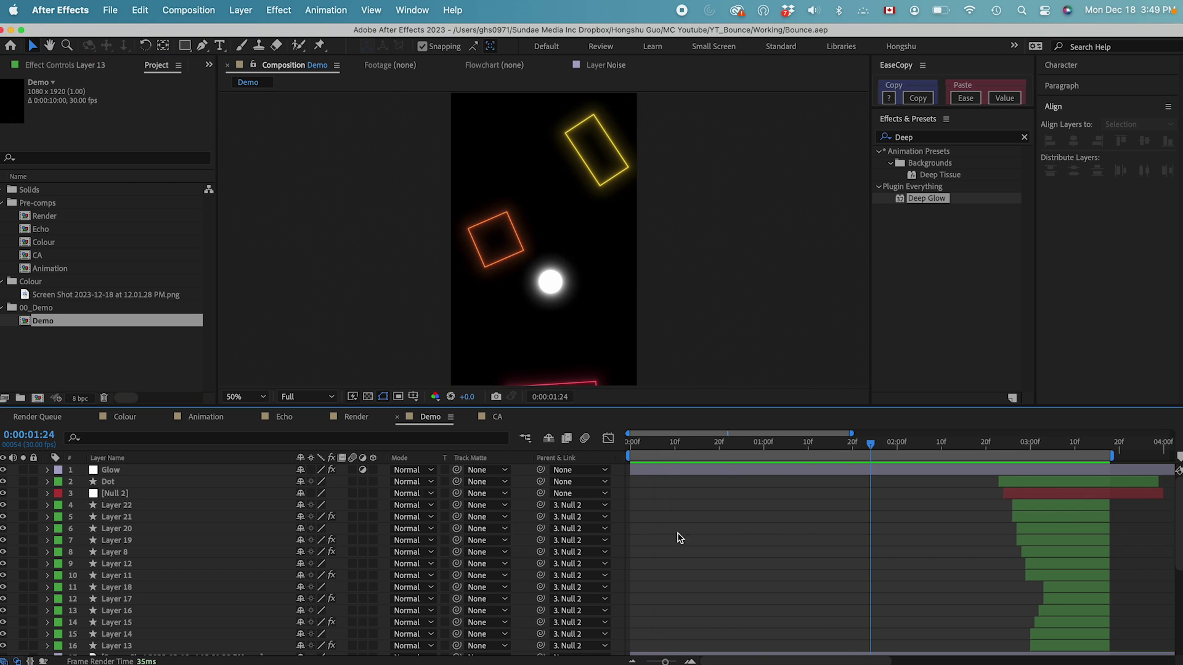
Apply the Echo effect to Layer 3, the ball in the opening column scene, at 0:00:00:11
scroll(661, 466, down, 5)
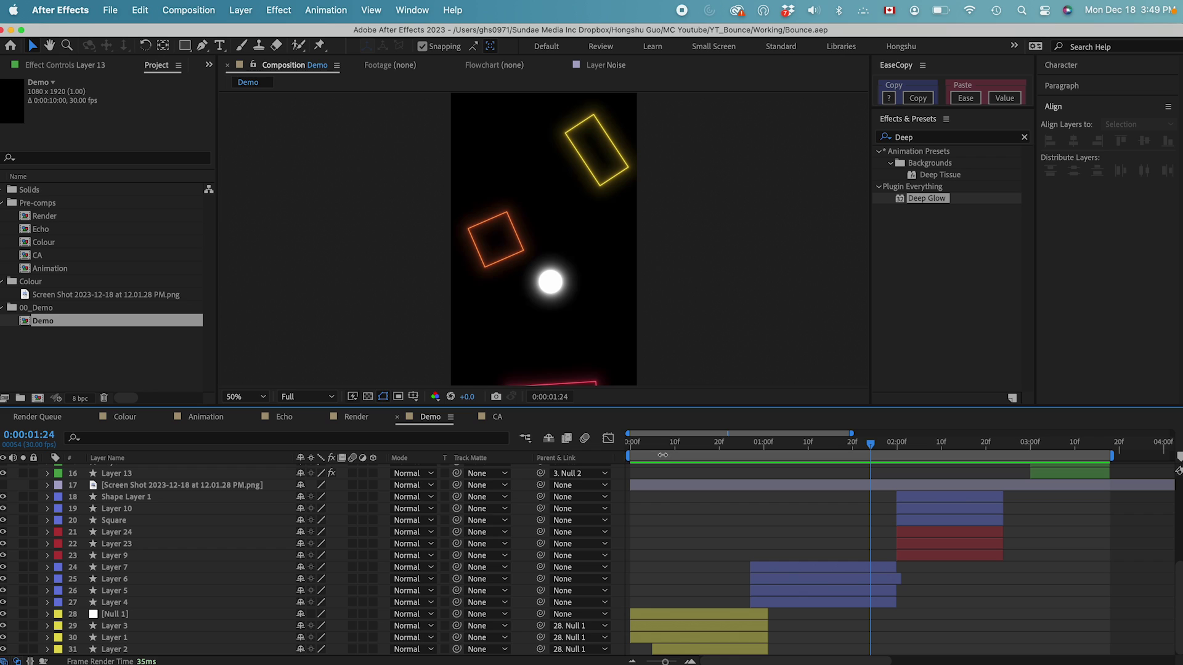
drag(654, 452, 623, 445)
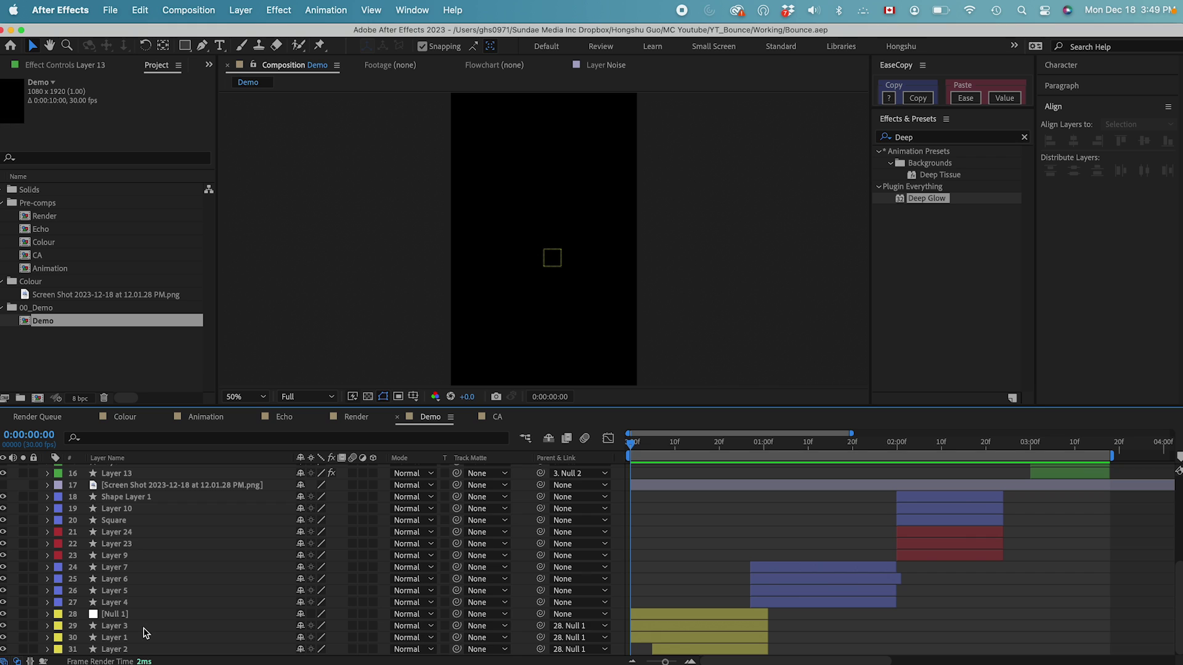
drag(636, 443, 681, 442)
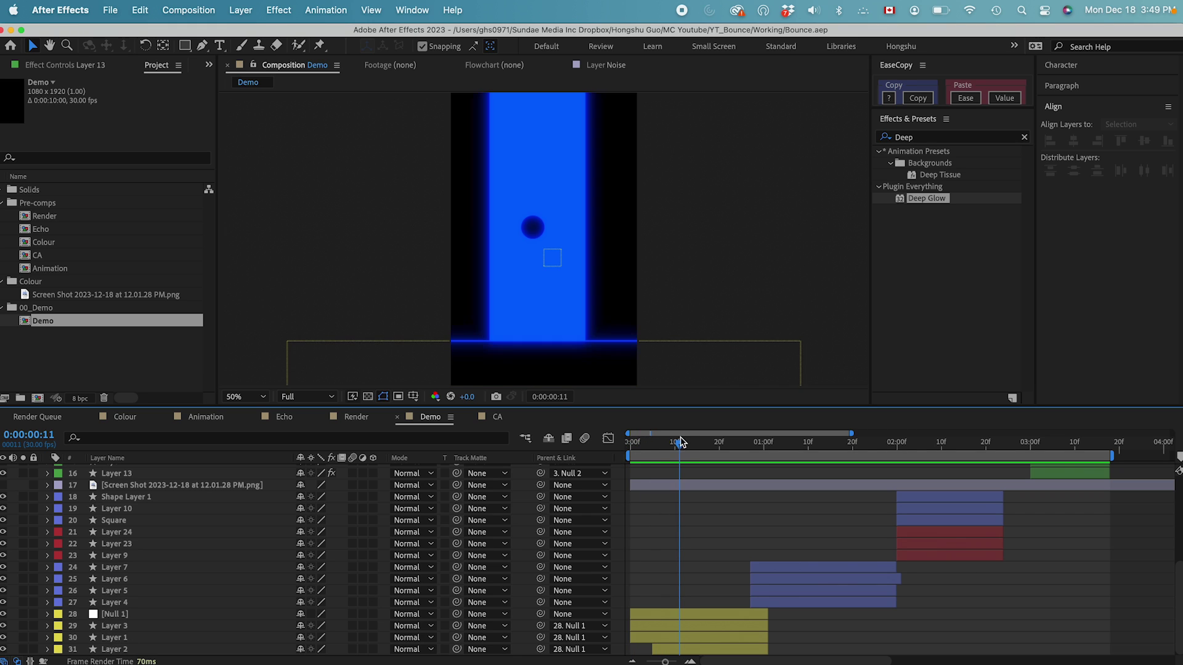
click(531, 226)
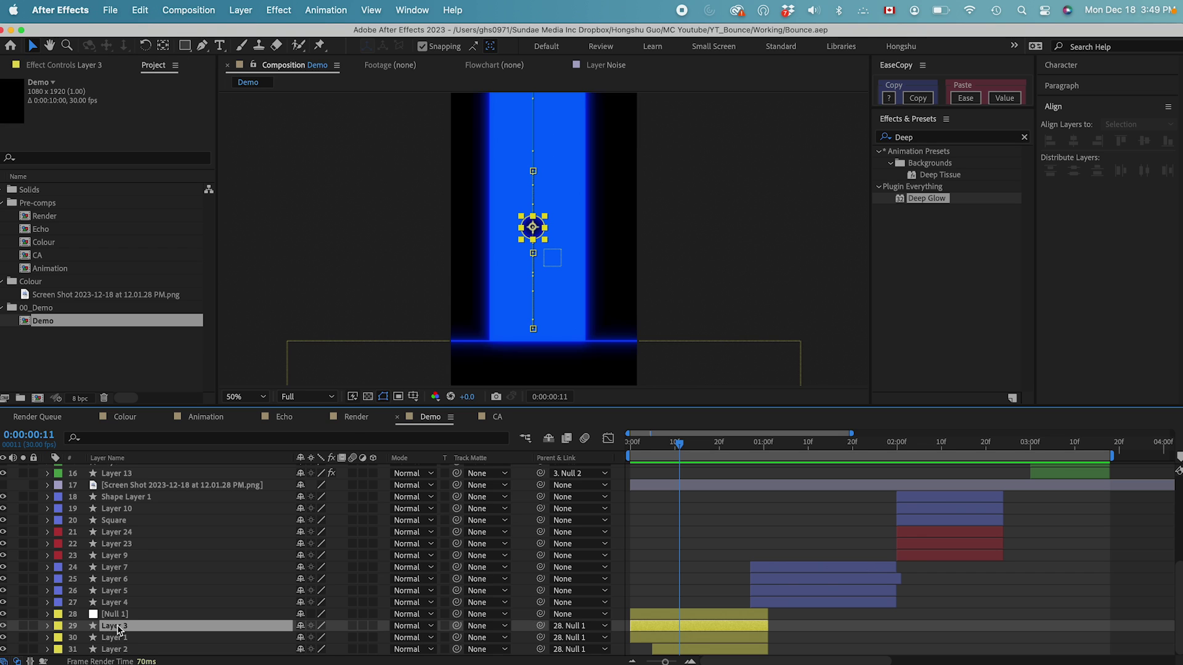
click(905, 137)
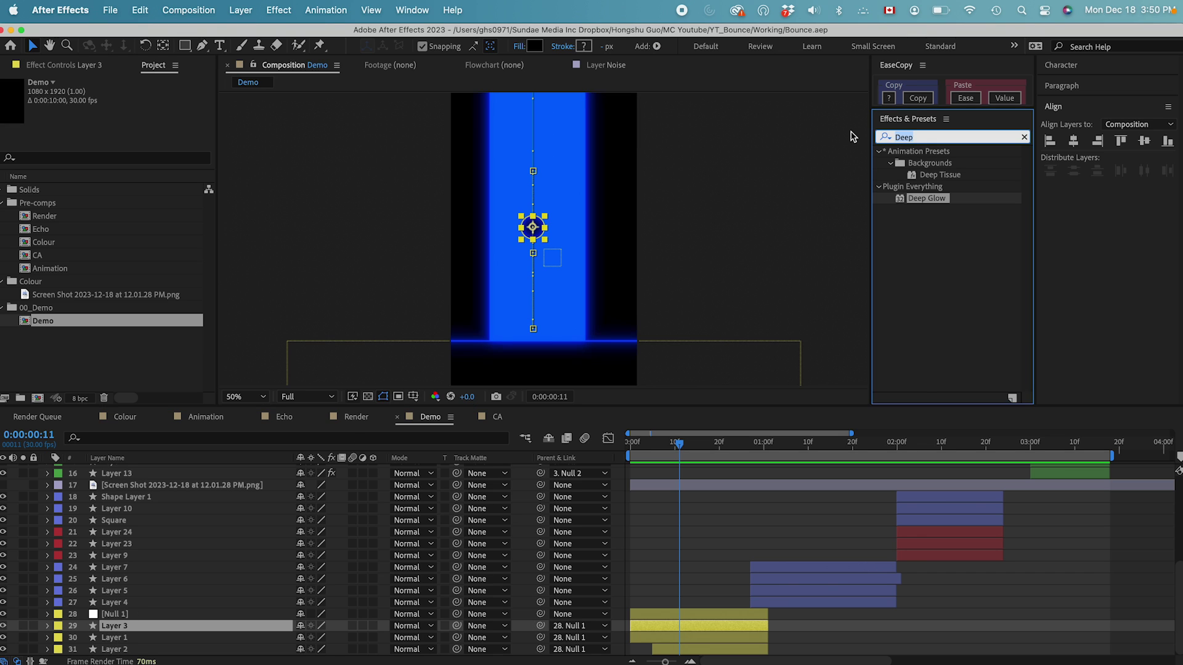
text(echo)
double_click(918, 187)
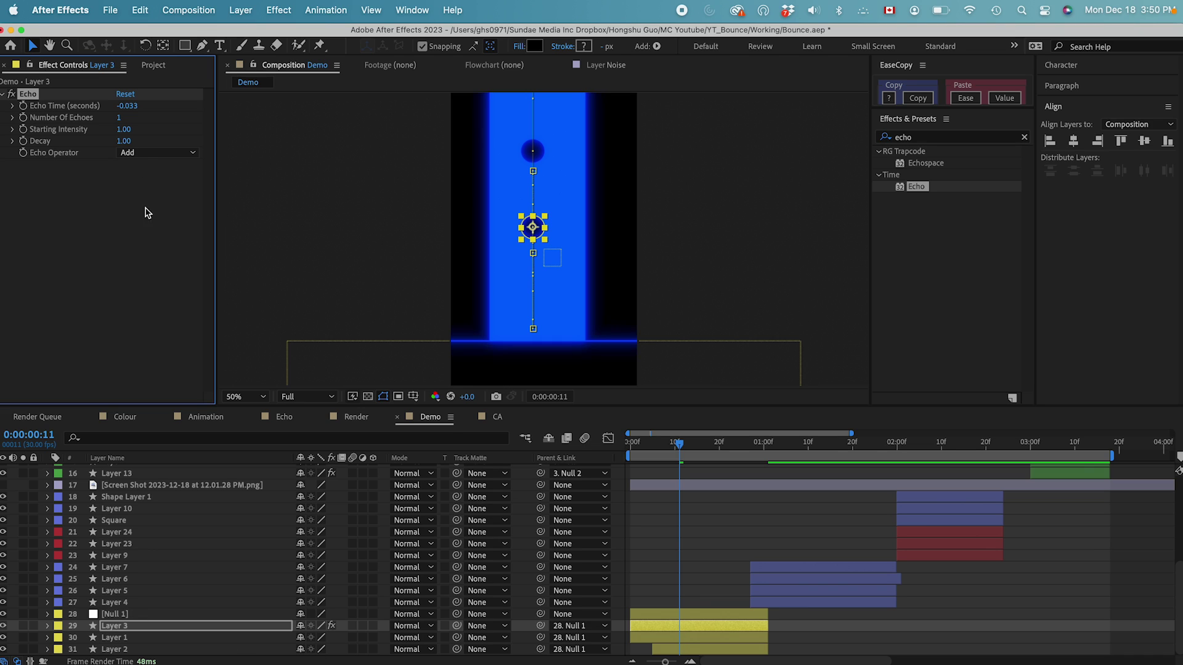
Set Layer 3's Echo Time to -0.0002 seconds and its Number Of Echoes to 5
click(121, 106)
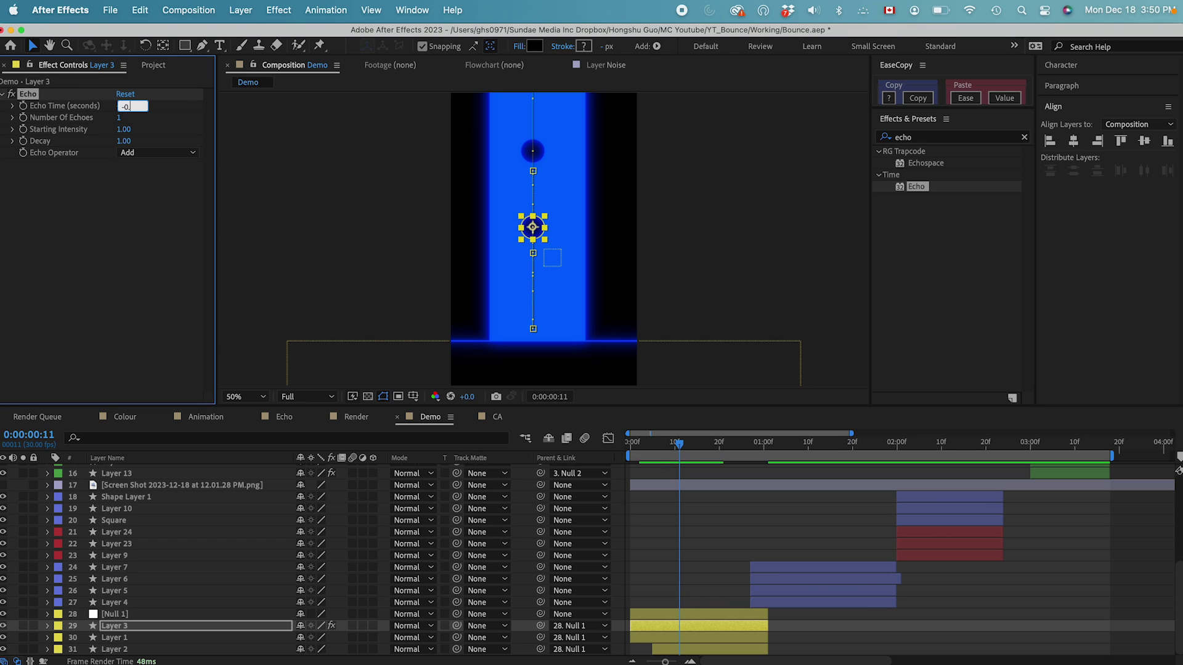
text(-0.0002)
key(Return)
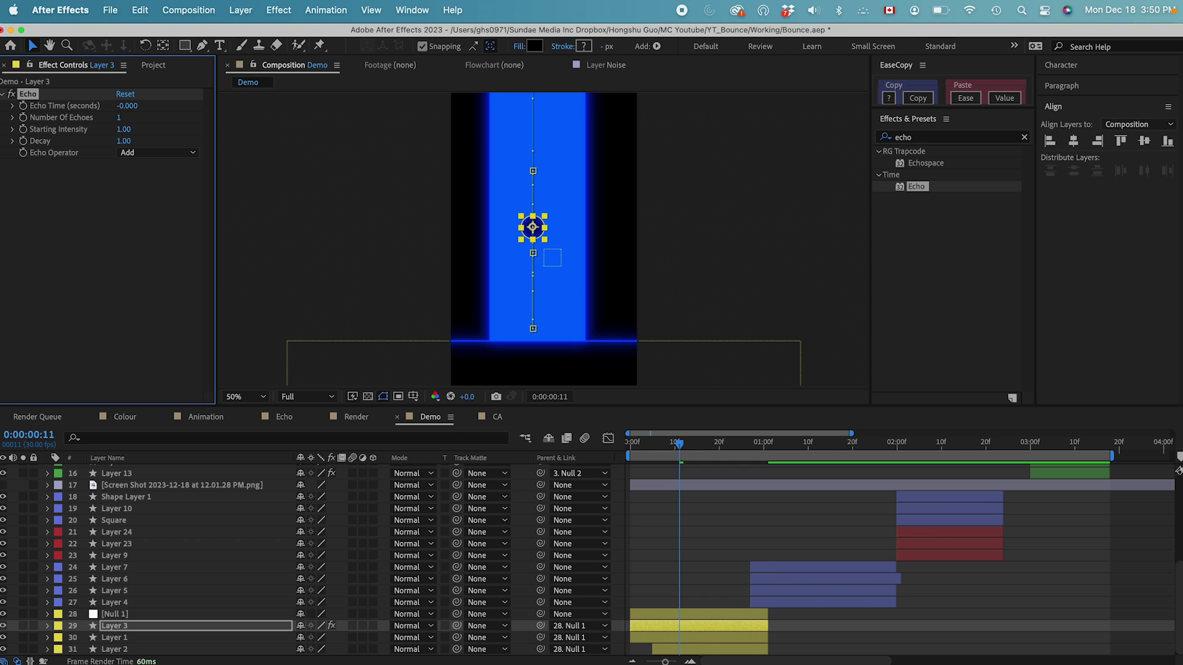
click(121, 118)
click(154, 189)
click(679, 521)
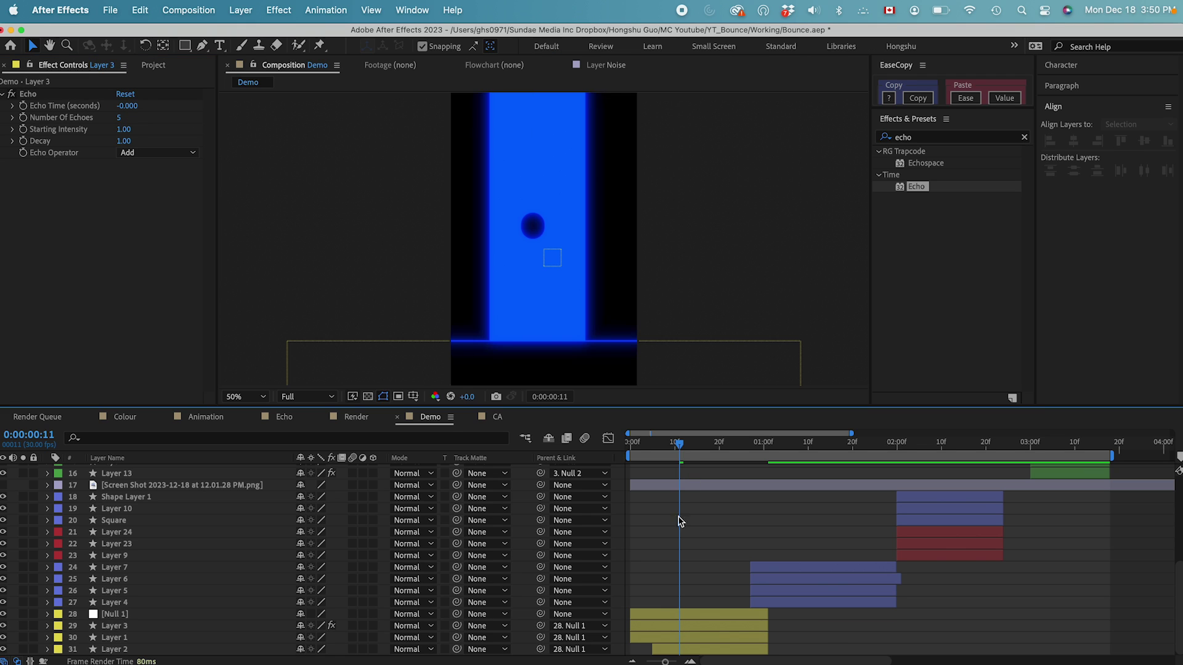
Set Layer 3's Echo Operator to Maximum and its Echo Time to -0.002 seconds
click(151, 153)
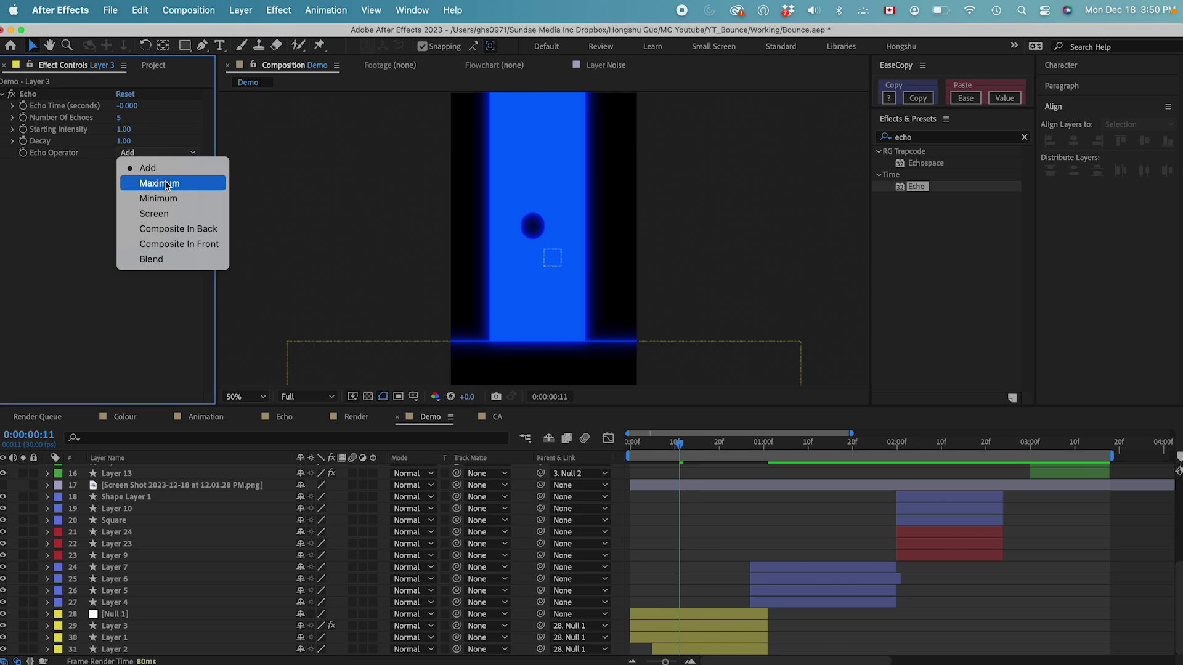
click(154, 180)
click(691, 550)
mouse_move(678, 444)
mouse_down()
mouse_move(633, 445)
mouse_move(678, 445)
mouse_up()
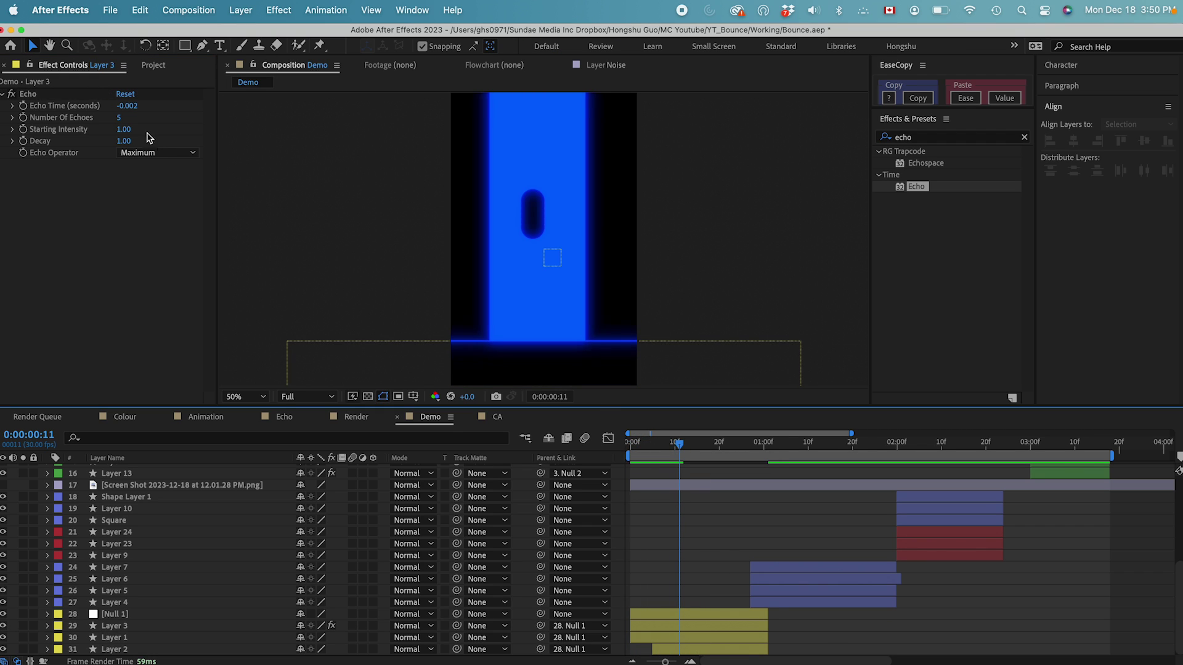
Play the Demo composition from the start to check the ball's echo trail, and go to 0:00:01:12
drag(678, 445, 634, 446)
key(space)
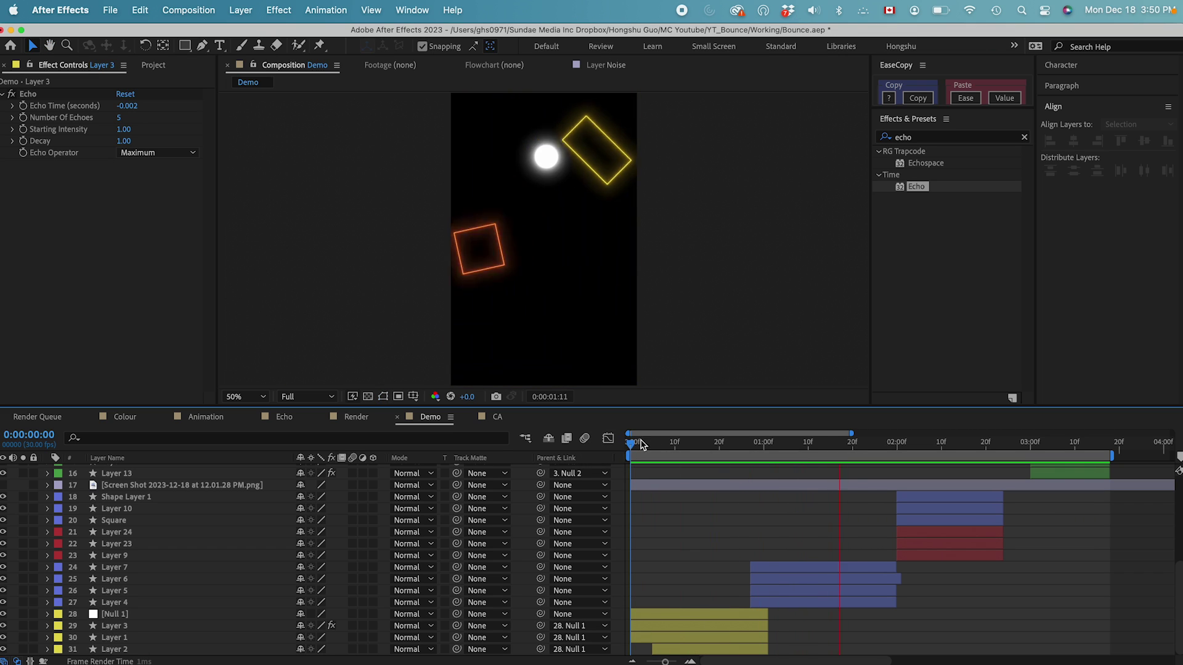
drag(634, 446, 817, 448)
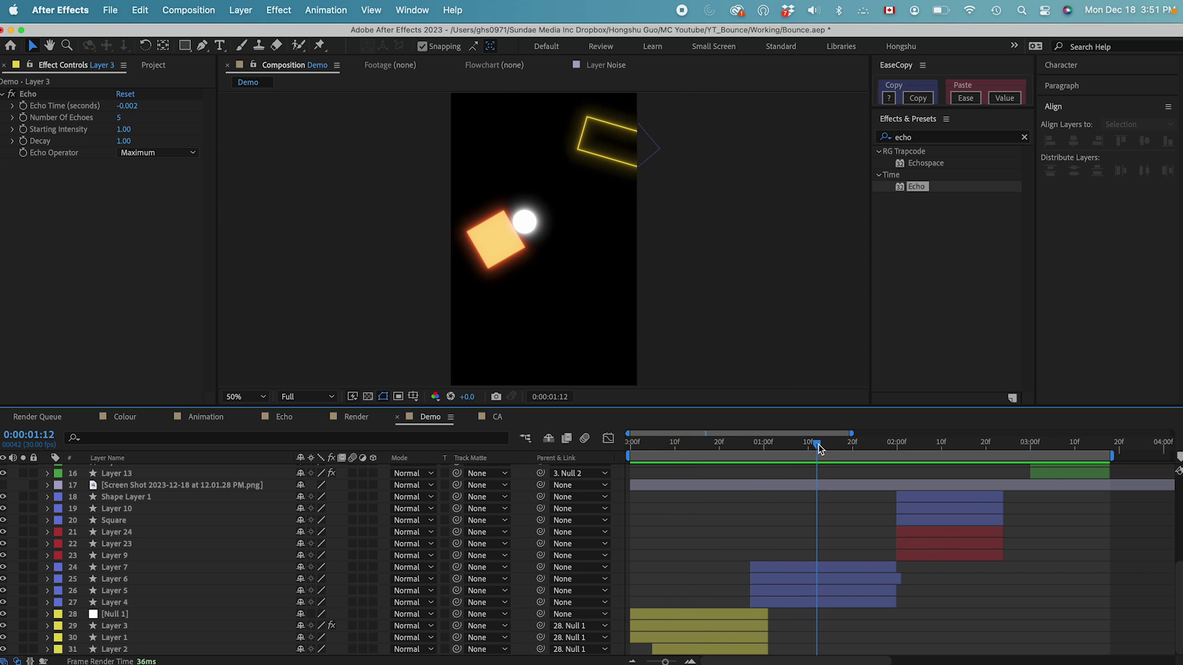
Copy Layer 3's Echo effect onto Layer 4, the yellow rectangle
click(796, 571)
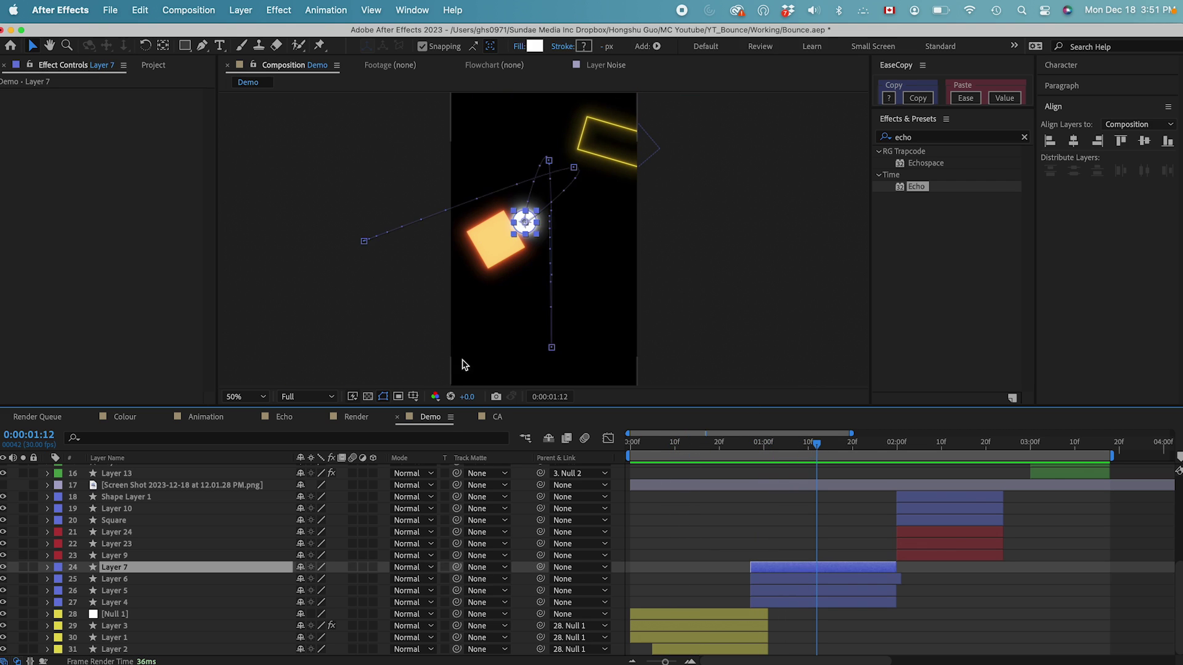
click(607, 159)
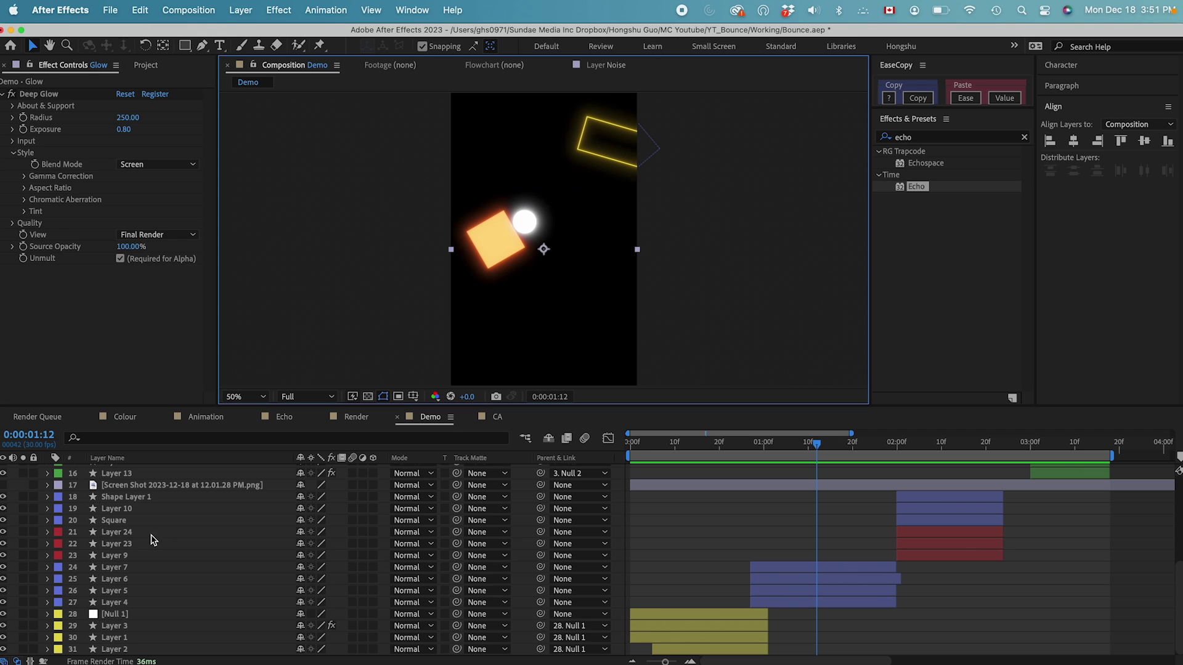
click(117, 590)
click(118, 603)
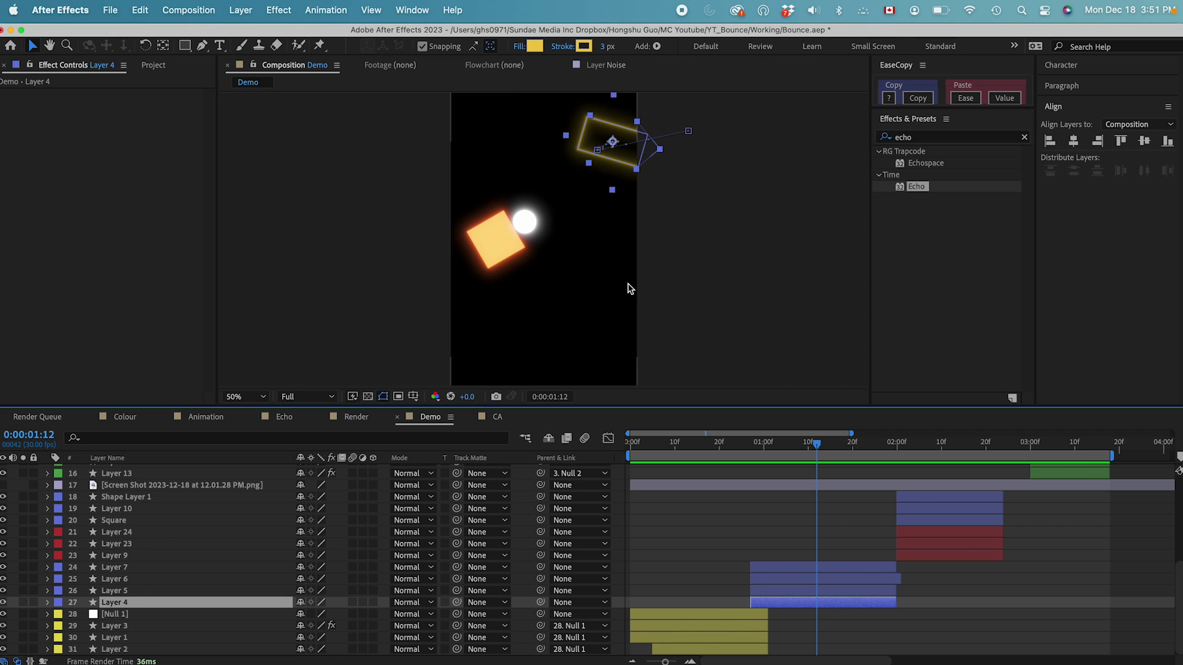
scroll(752, 240, up, 2)
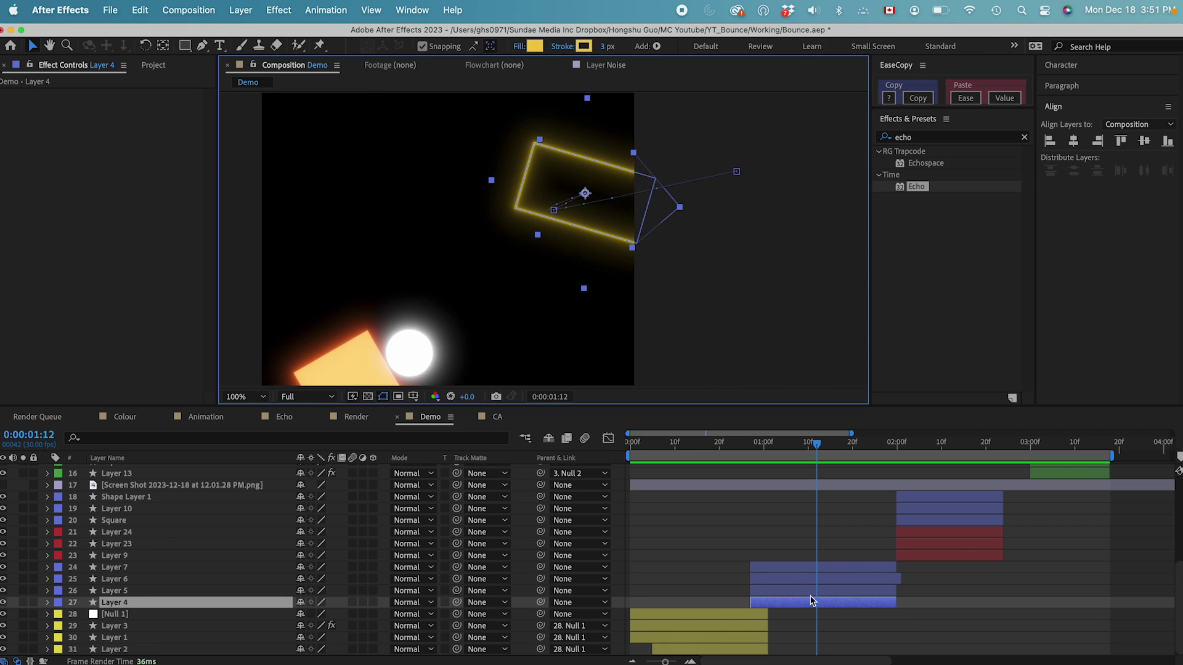
click(149, 628)
click(35, 96)
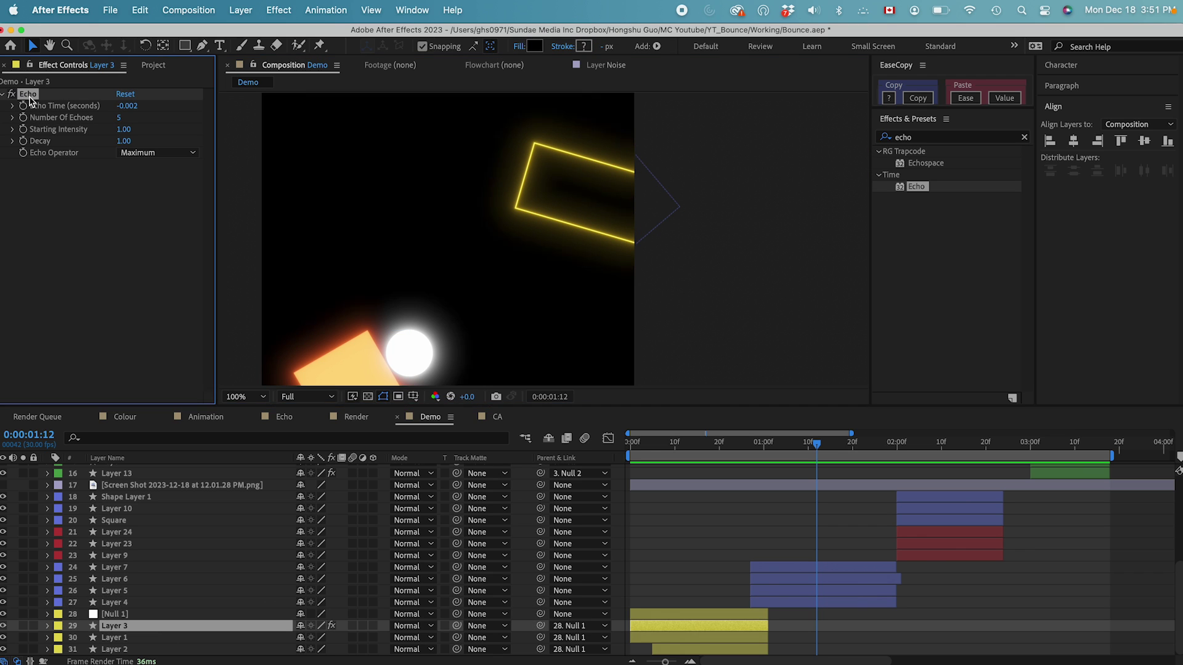
key(cmd+c)
click(128, 603)
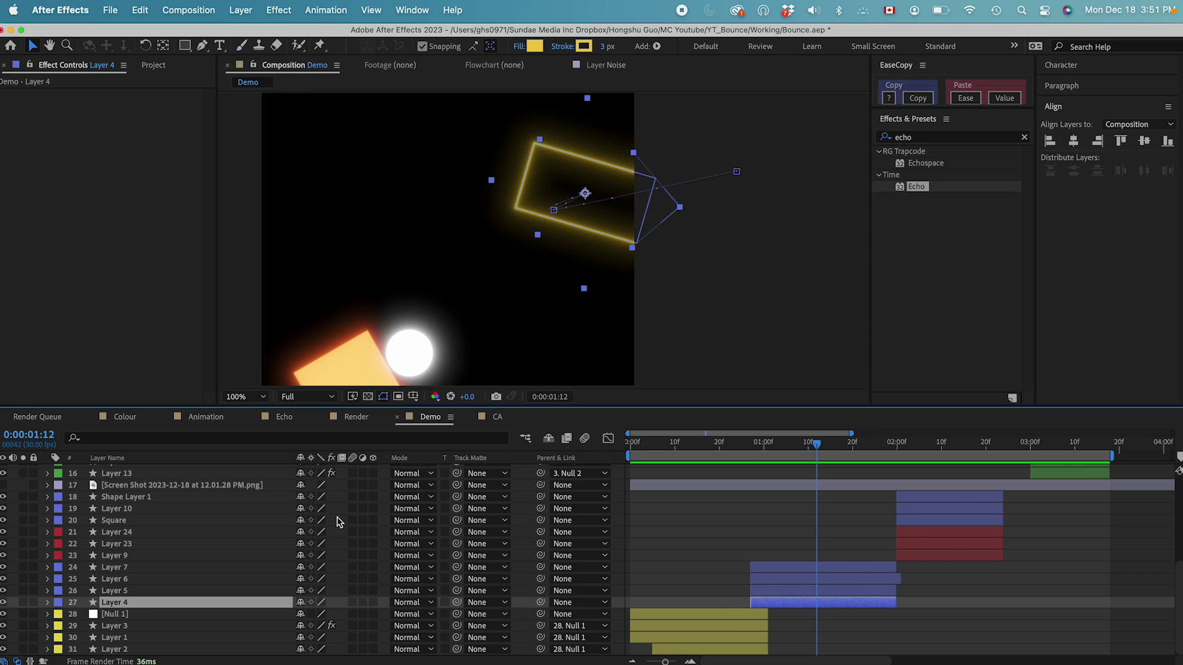
key(cmd+v)
Set Layer 4's Number Of Echoes to 3, judging the rectangle's trail at 0:00:01:04
mouse_move(762, 448)
mouse_down()
mouse_move(787, 448)
mouse_move(777, 448)
mouse_up()
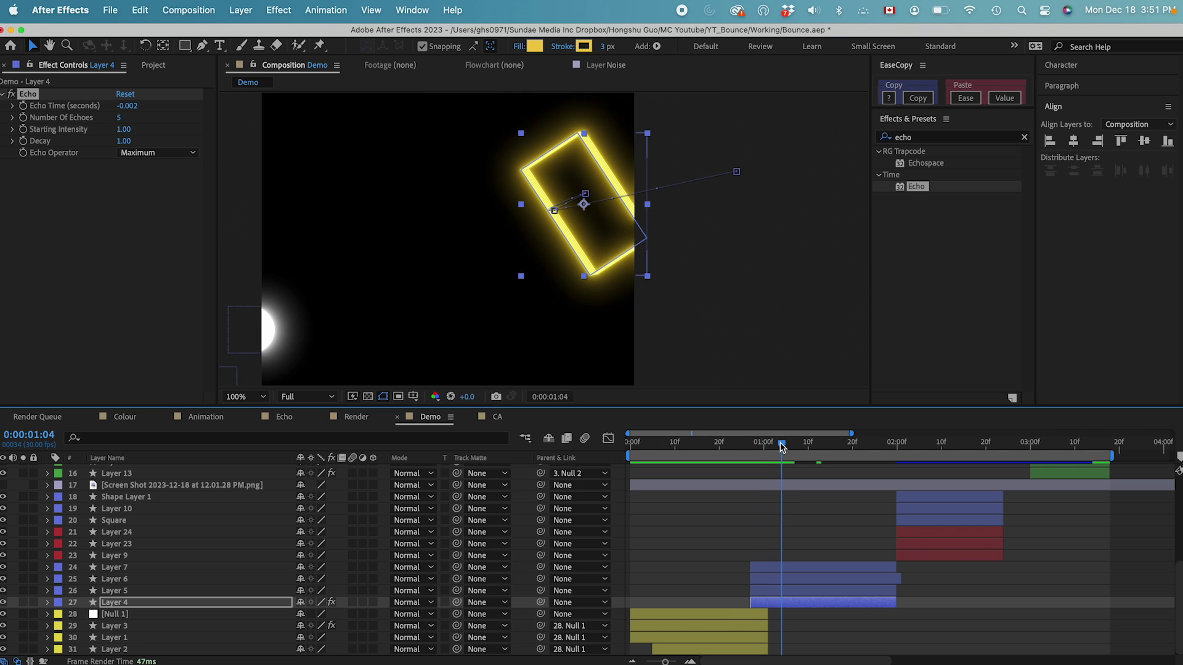
mouse_move(769, 443)
mouse_down()
mouse_move(760, 446)
mouse_move(832, 446)
mouse_move(783, 450)
mouse_up()
click(118, 117)
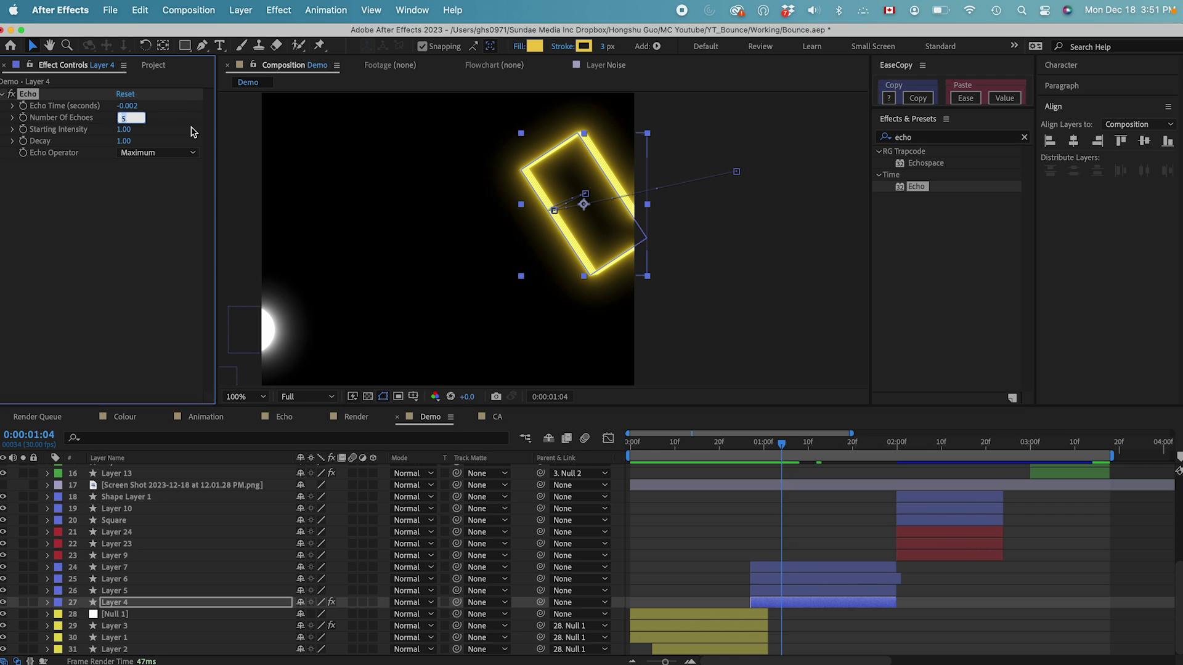
text(3)
key(Return)
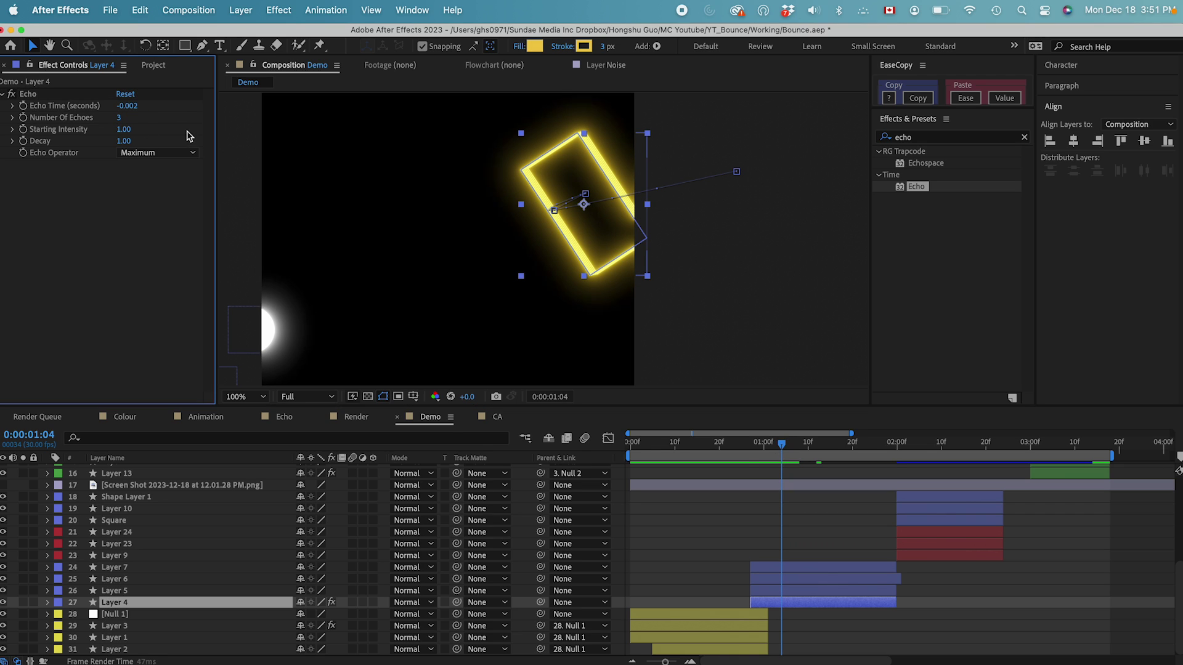
Scrub the yellow rectangle's movement up to 0:00:01:12 and play the whole frame from the start to check the echo trails
click(747, 452)
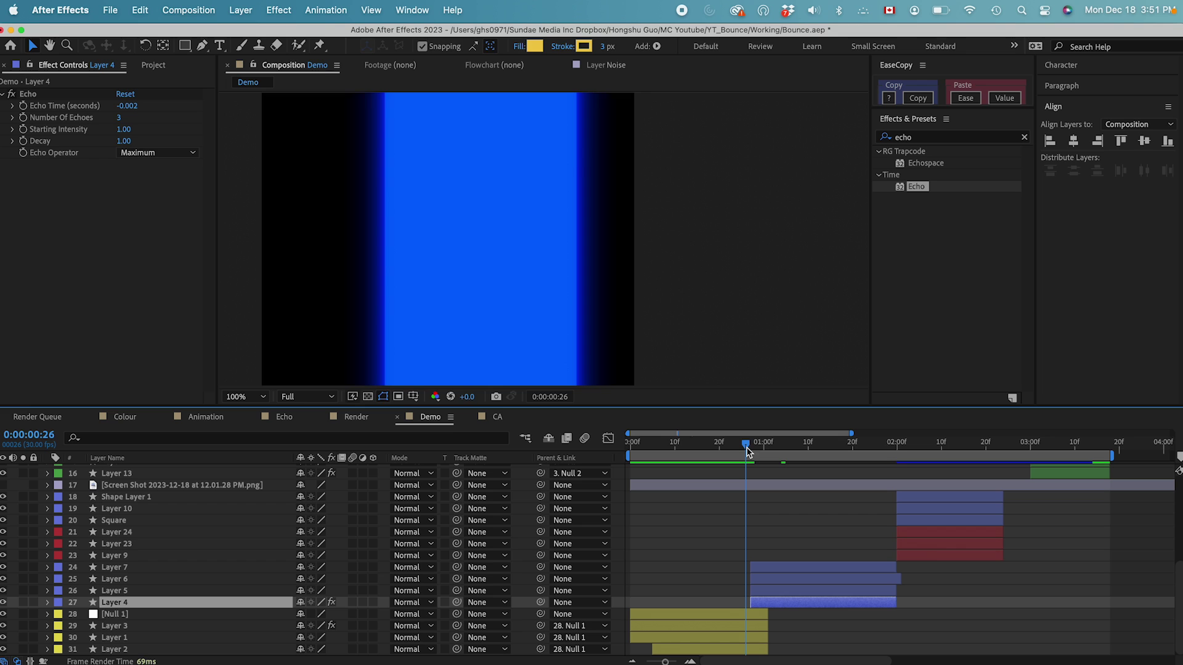
drag(756, 448, 816, 446)
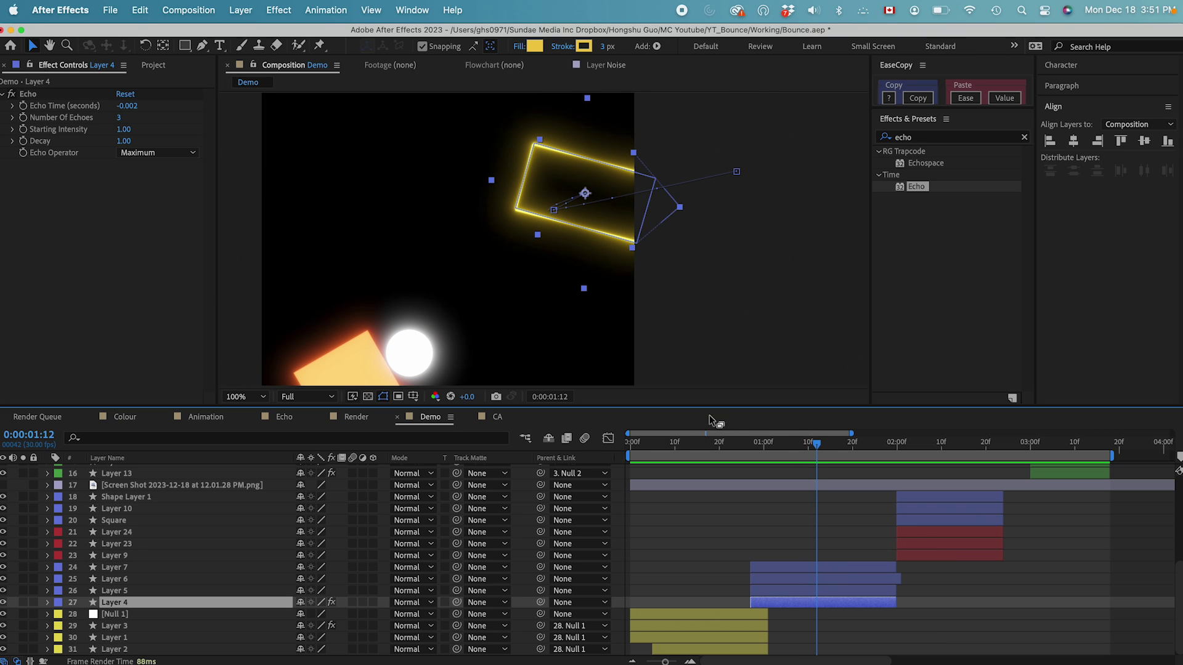
key(h)
scroll(474, 244, down, 1)
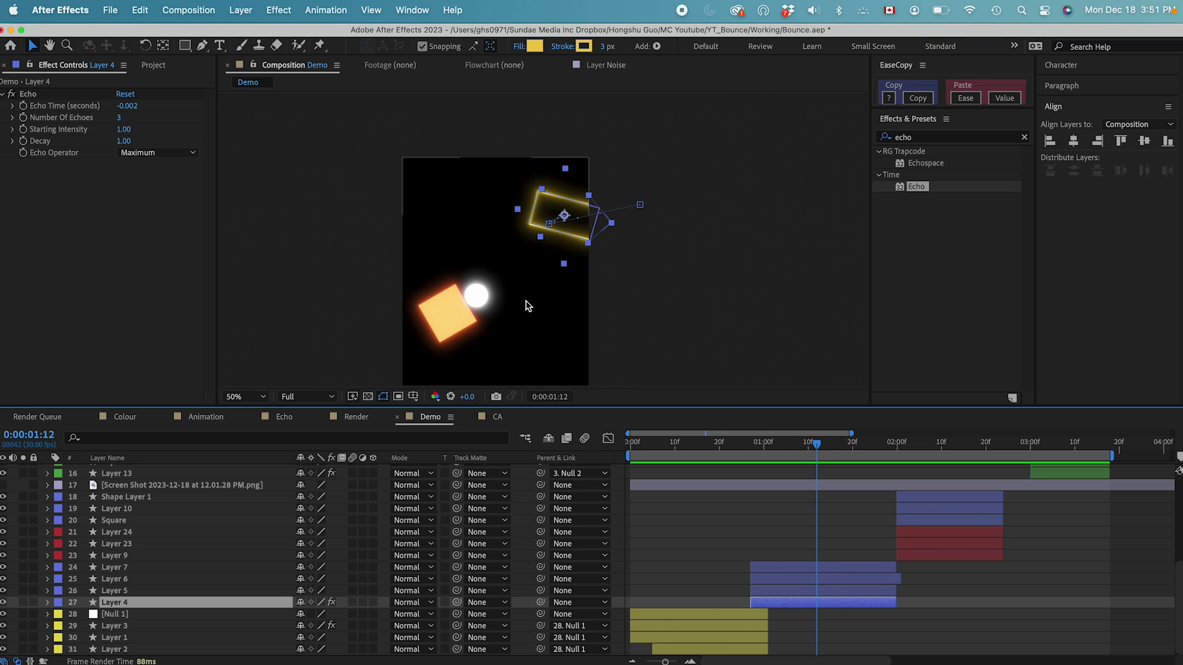
drag(580, 253, 577, 250)
key(v)
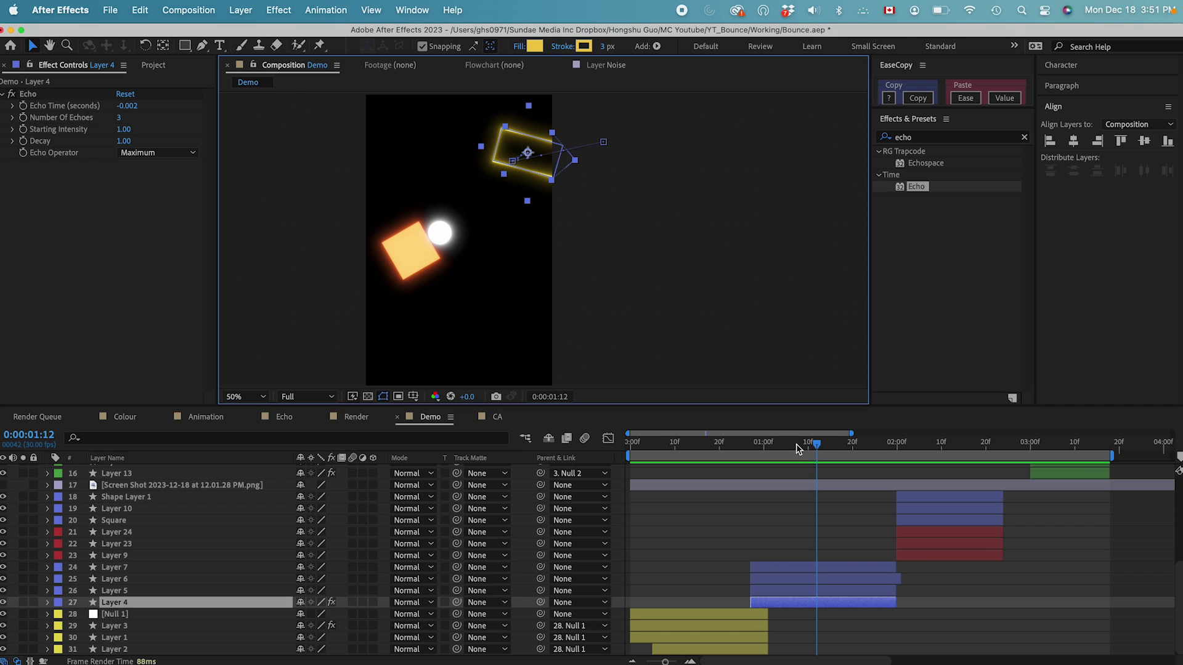
drag(799, 451, 635, 446)
key(space)
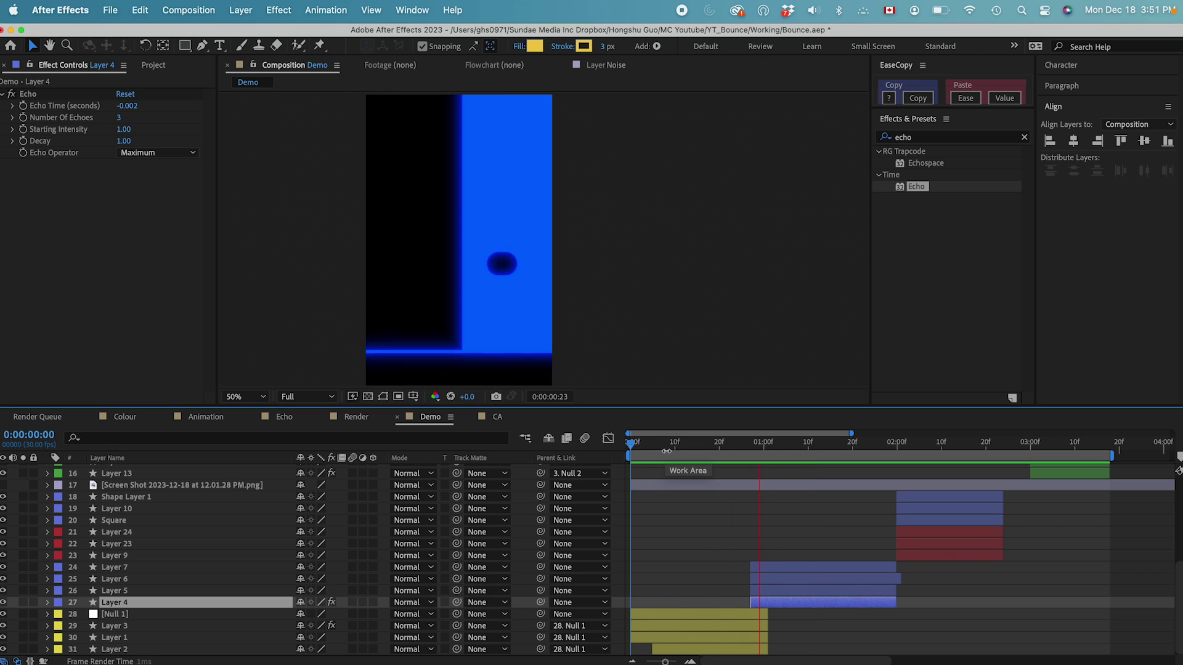
Copy Layer 4's Echo effect onto Layer 5 and Layer 6
click(823, 445)
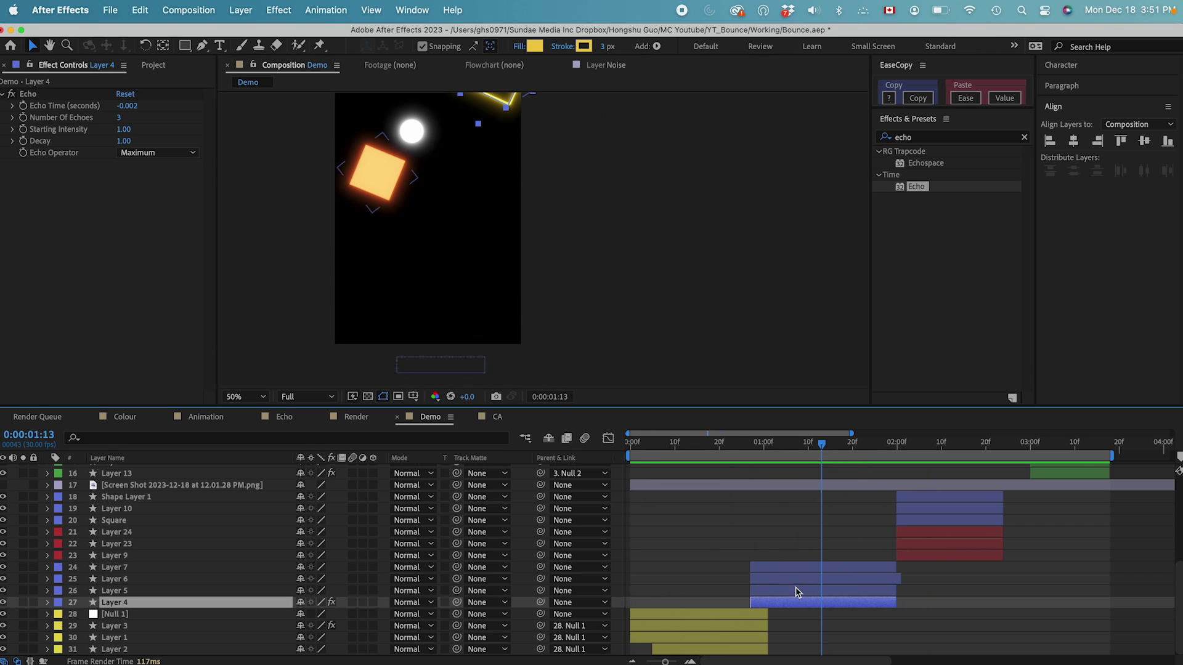
click(28, 93)
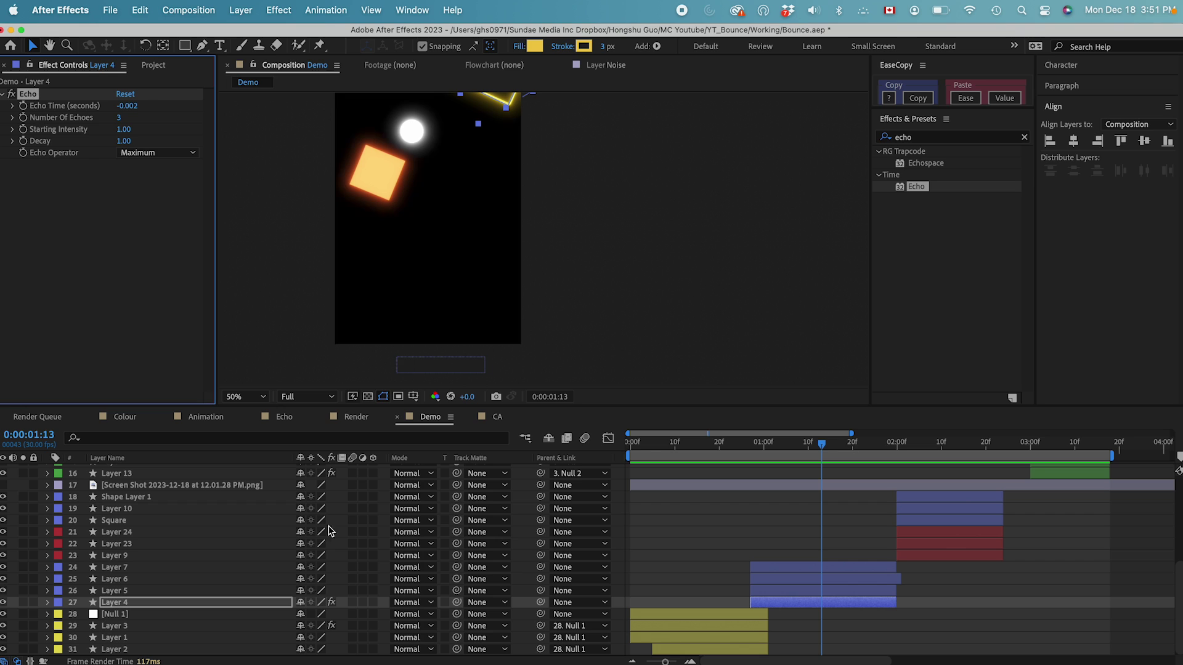
click(117, 591)
key(cmd+v)
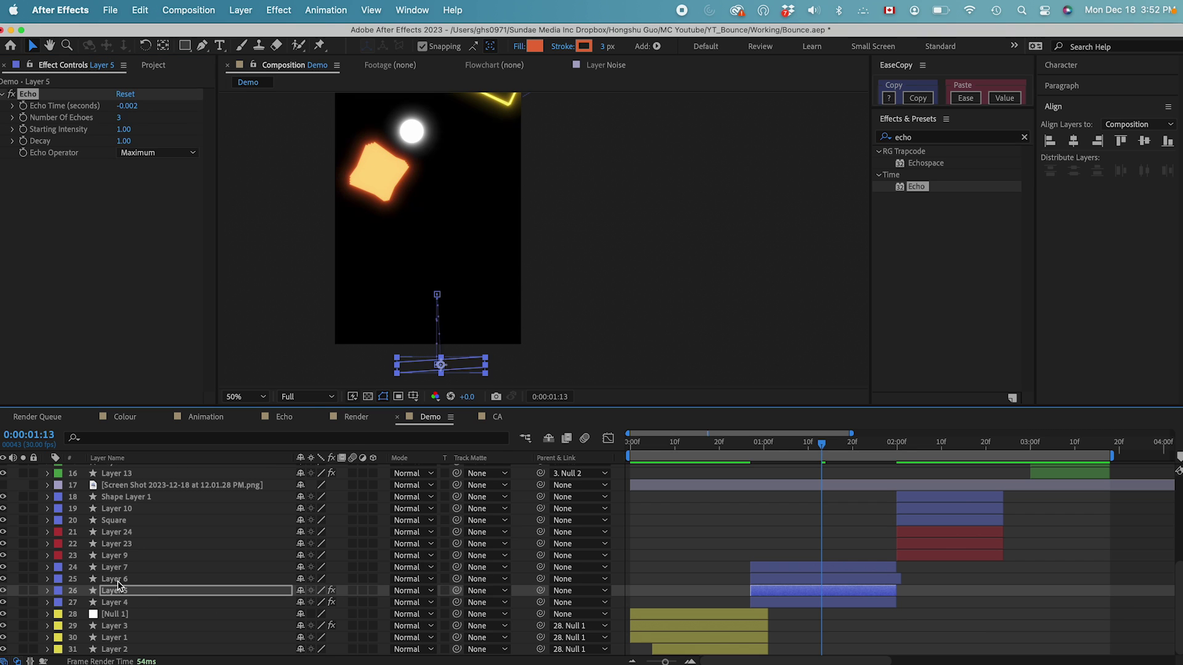
click(114, 579)
key(cmd+v)
Scrub to 0:00:01:26 to check the new echo trails, and save the project
click(832, 448)
drag(833, 449, 885, 449)
key(cmd+s)
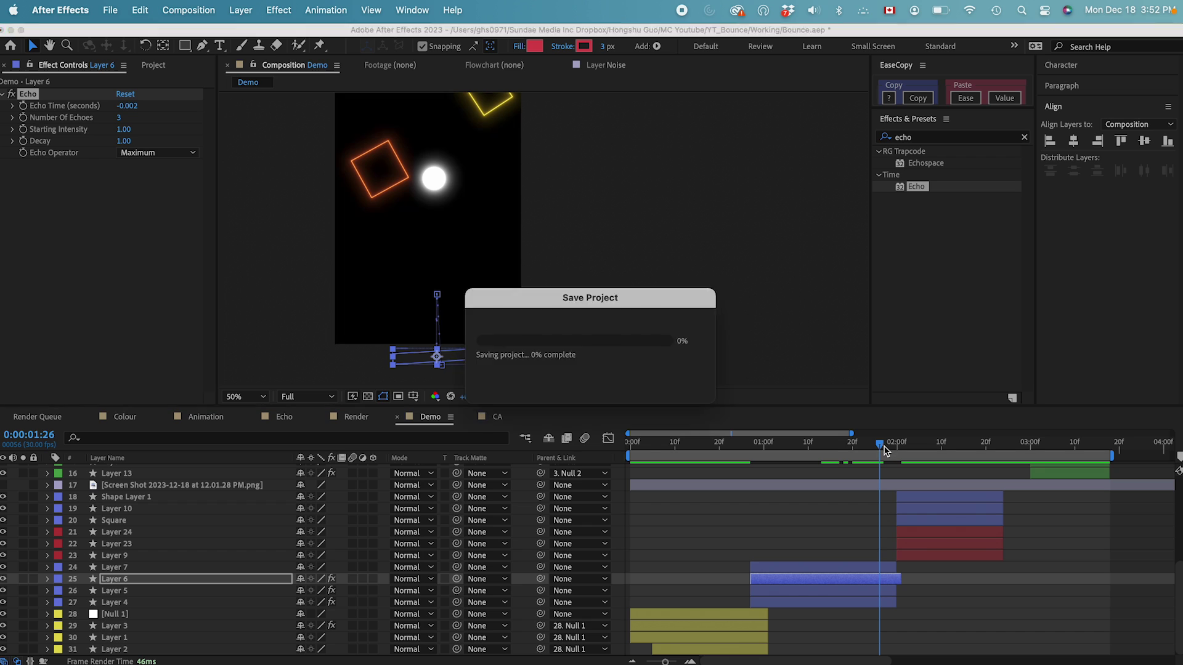
Paste the Echo effect onto Layer 7 and scrub through its movement to check the trail
click(120, 570)
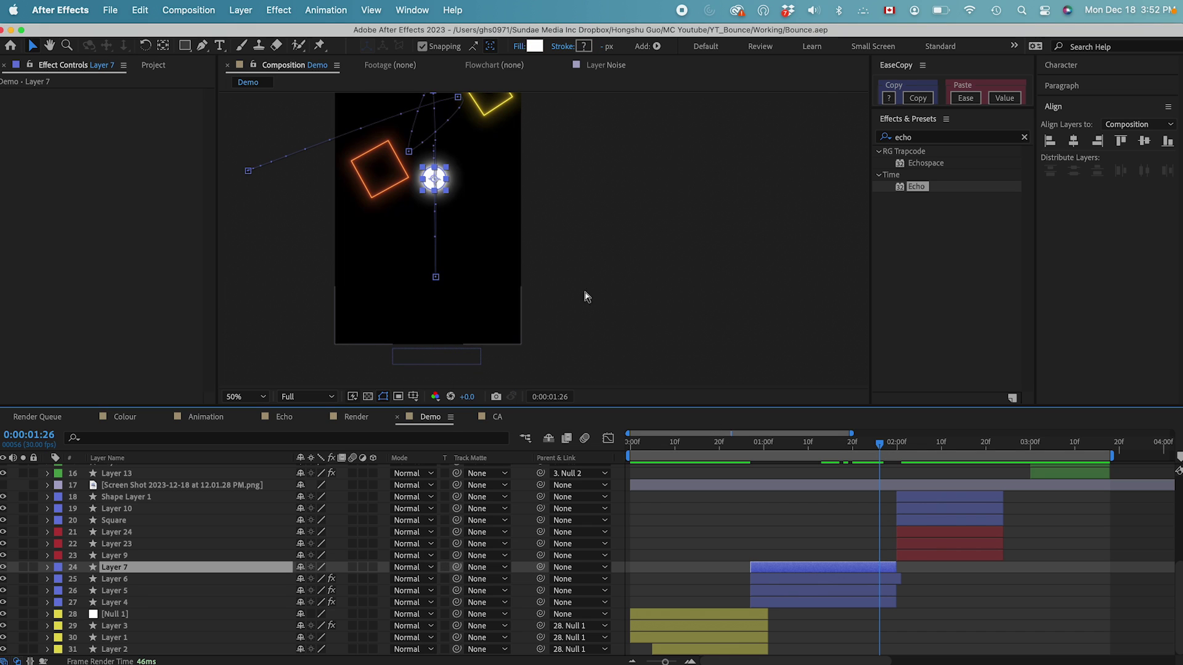
drag(587, 296, 435, 221)
key(F2)
click(758, 447)
drag(758, 452, 925, 447)
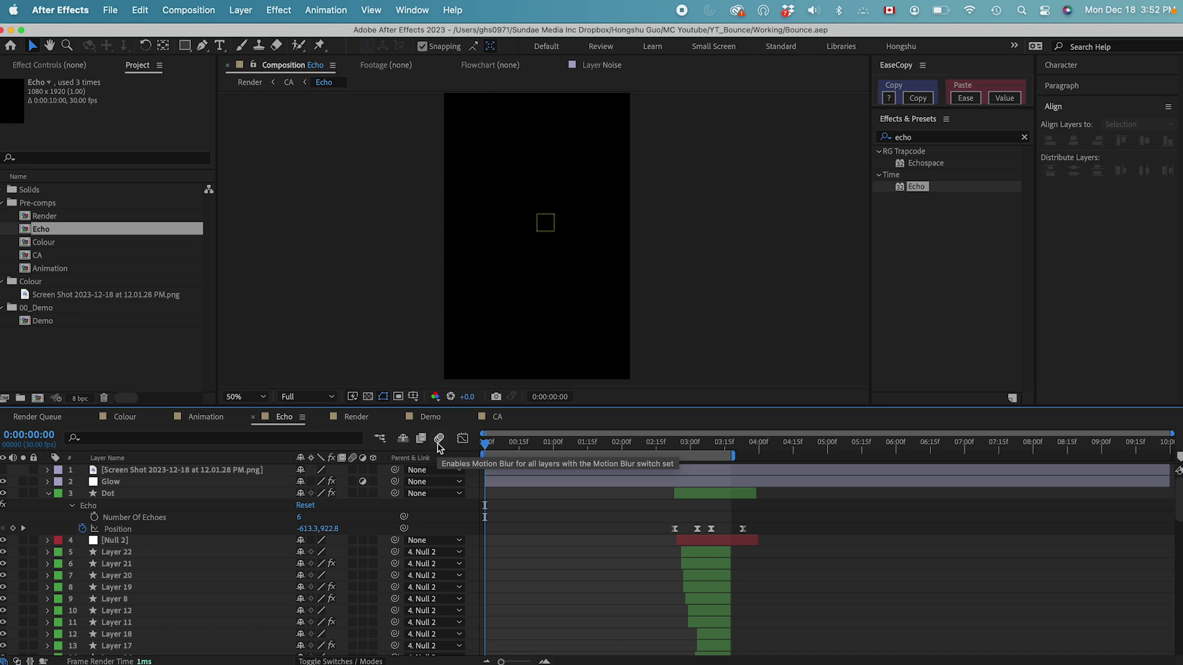
Play the Echo composition up to 0:00:01:11 to review the trails, and return to the Demo composition
key(space)
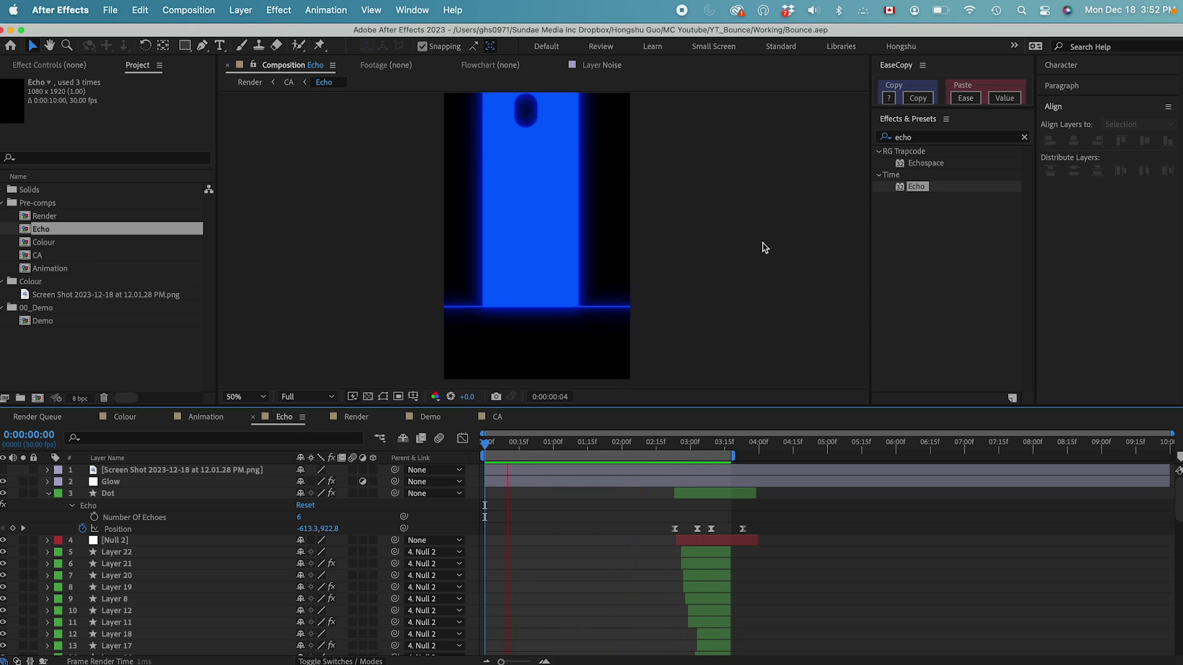
key(space)
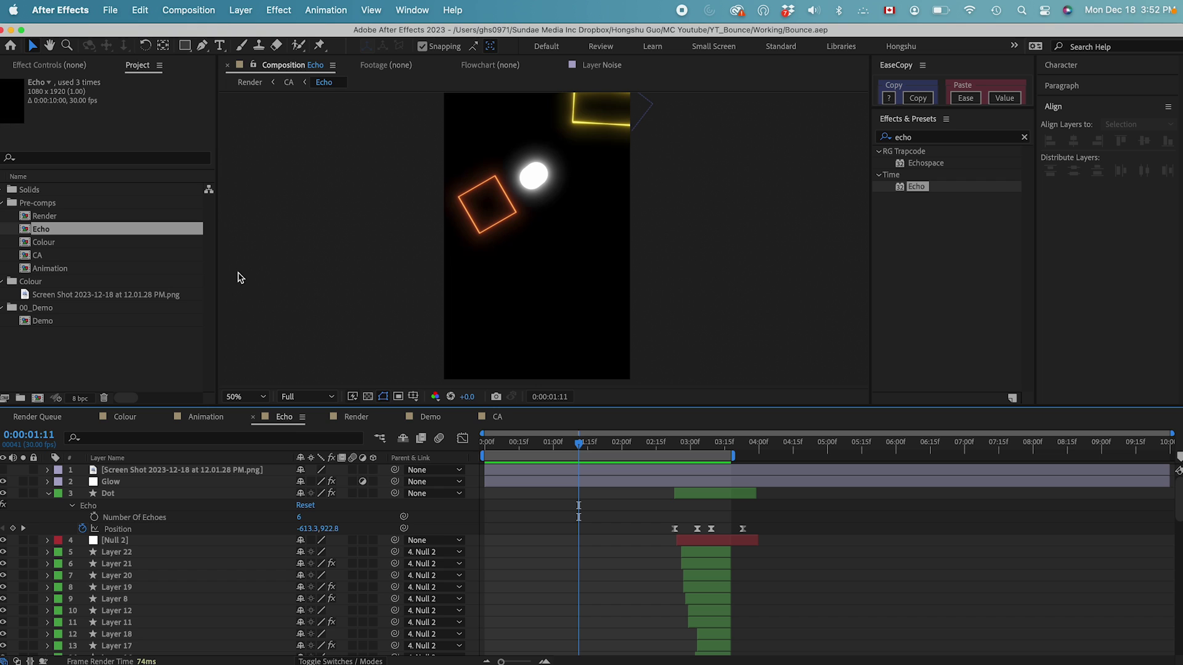
click(425, 417)
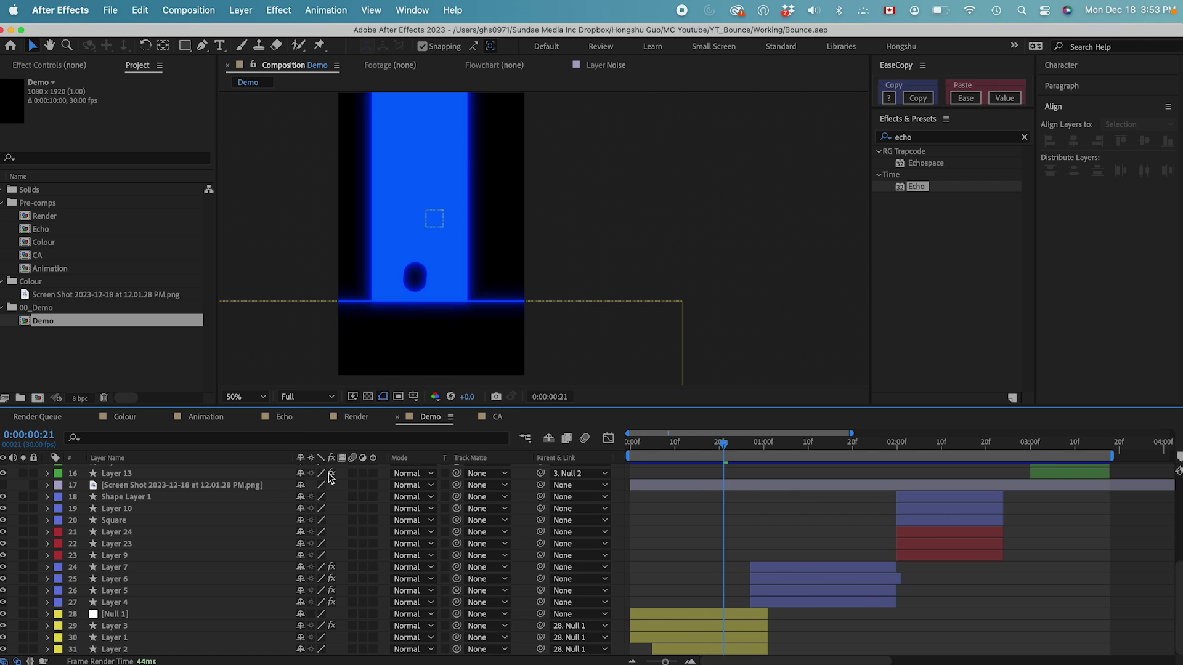
Pre-compose all layers of the Demo composition into a new composition named Final Animation, moving all attributes into it
scroll(149, 551, up, 5)
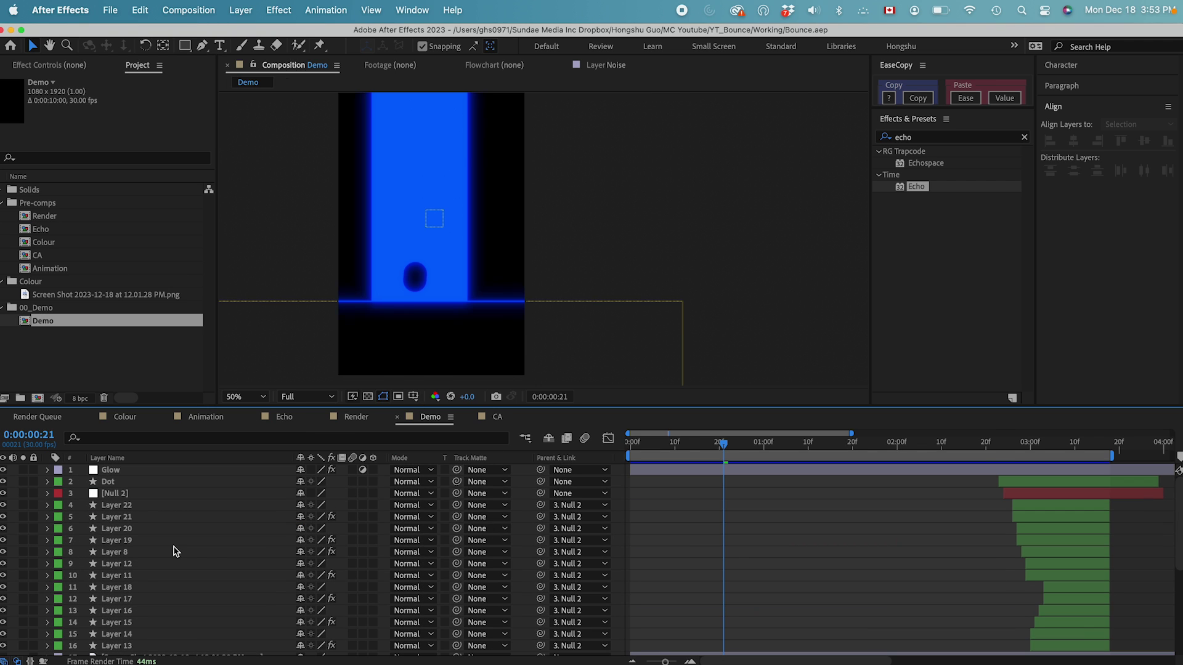
click(121, 472)
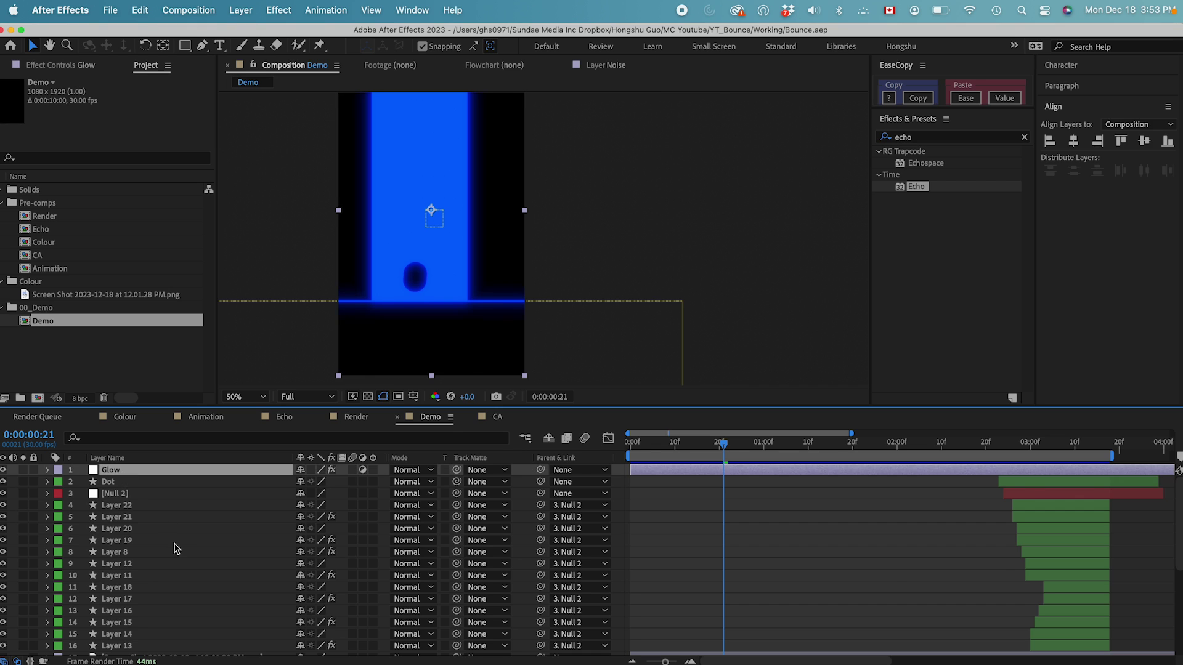
scroll(174, 551, down, 5)
key(super+a)
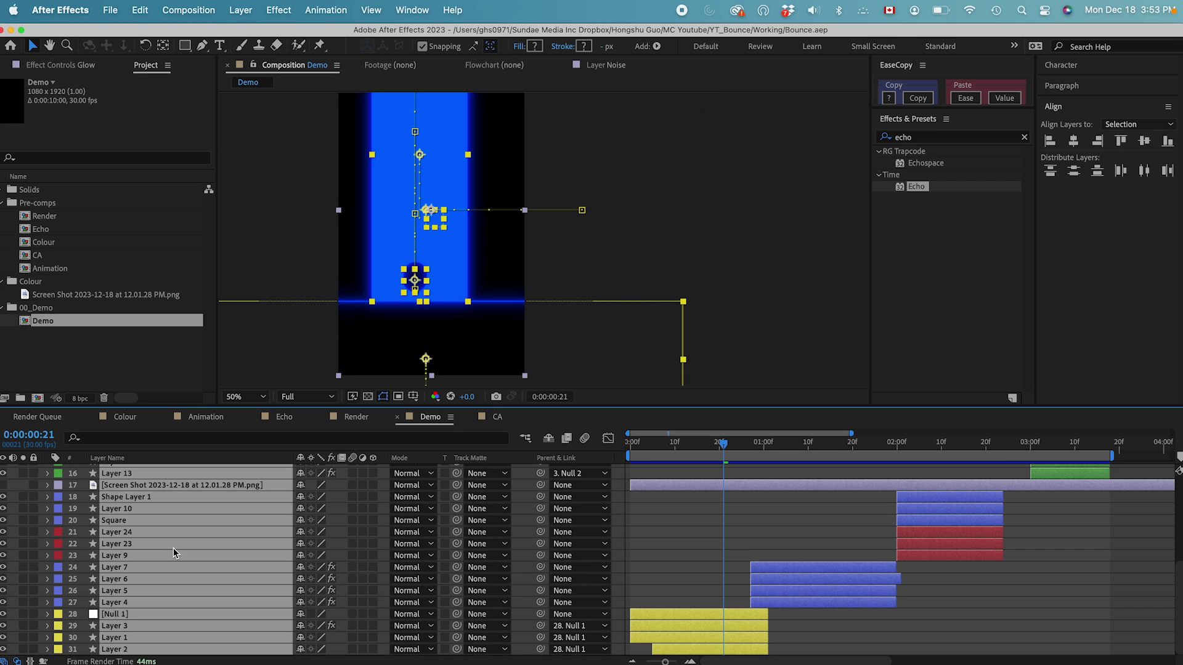
key(super+shift+c)
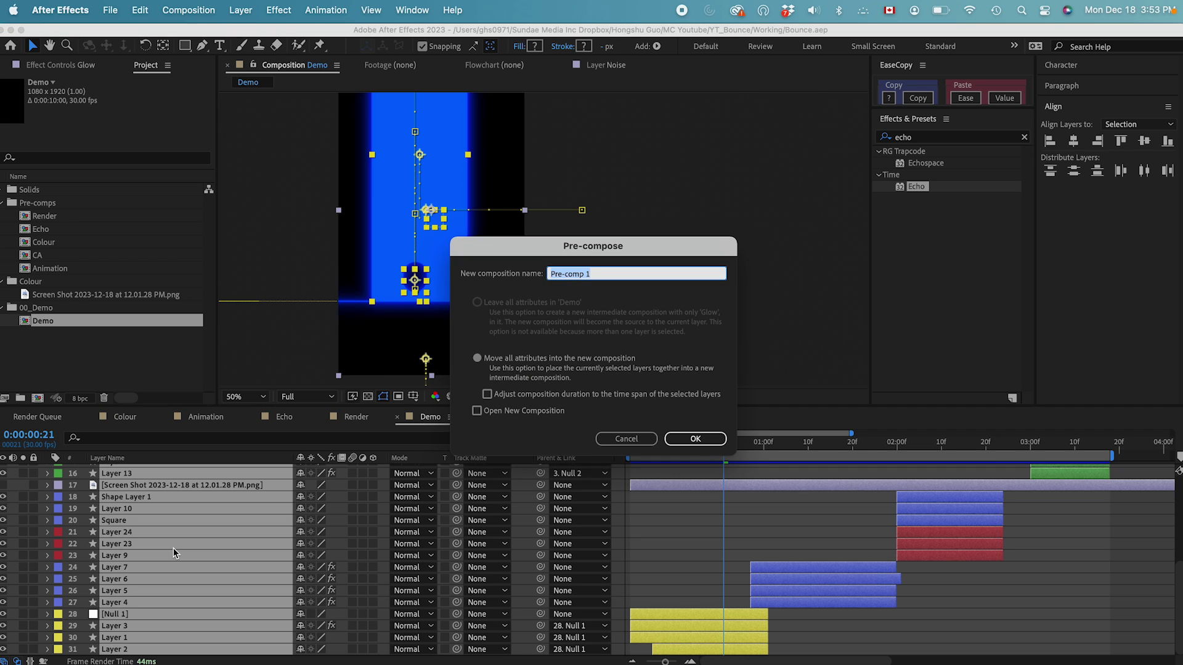
text(Final Animation)
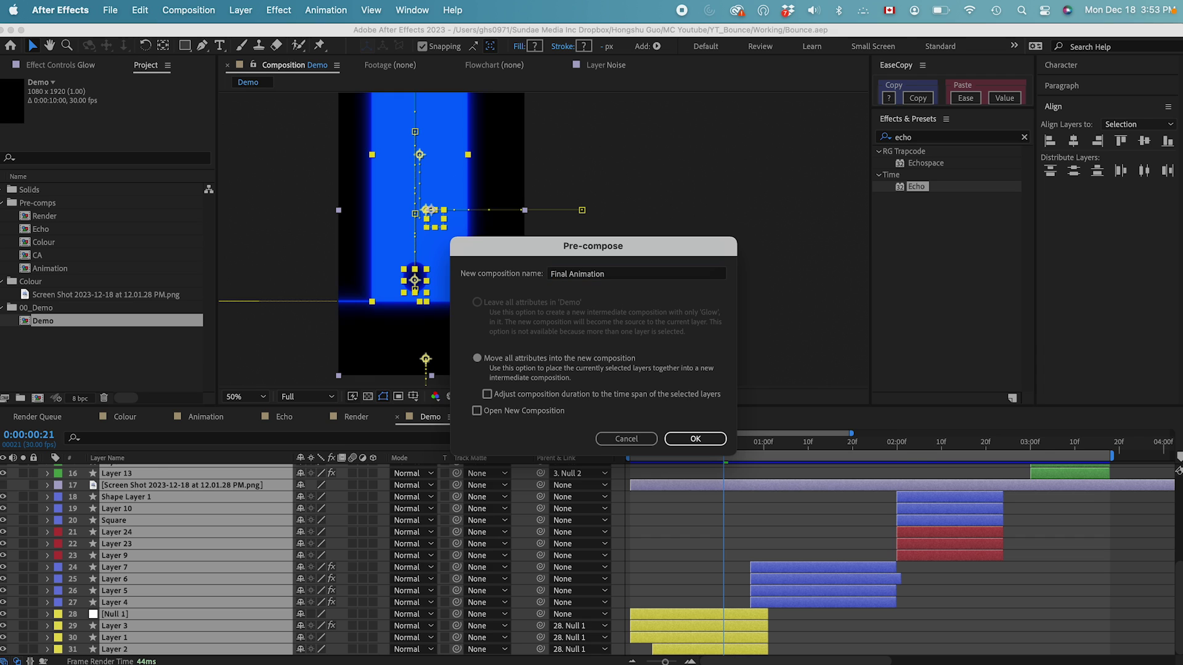
key(Return)
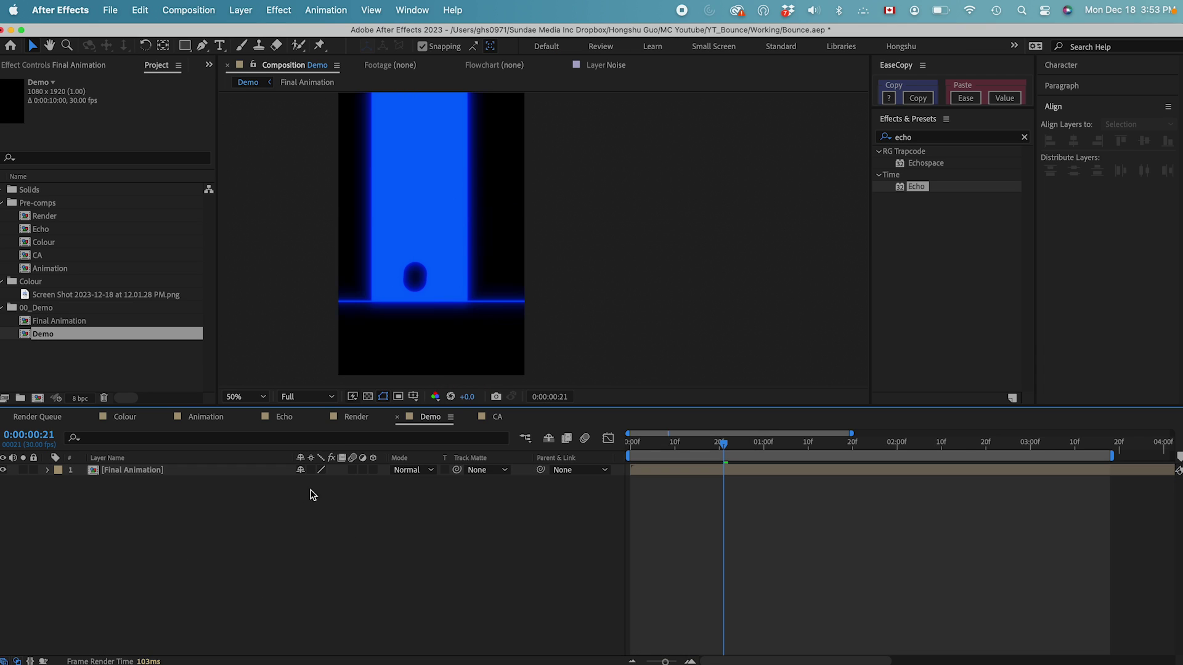
Add a new adjustment layer above the Final Animation layer
click(162, 472)
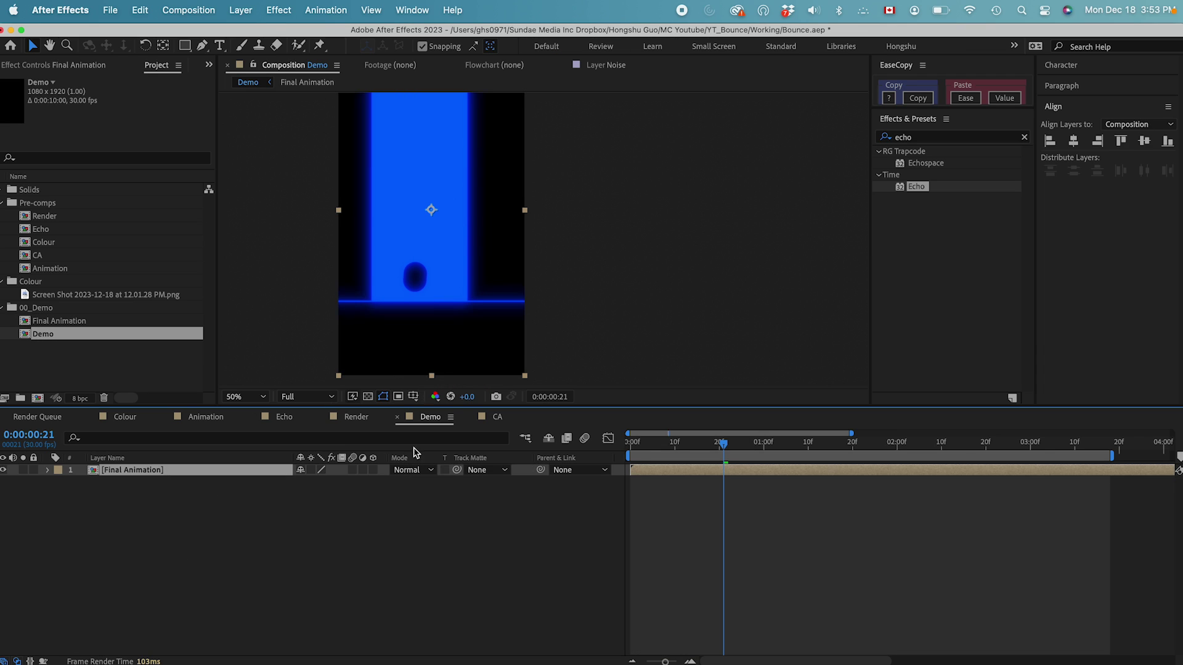
click(241, 10)
mouse_move(265, 36)
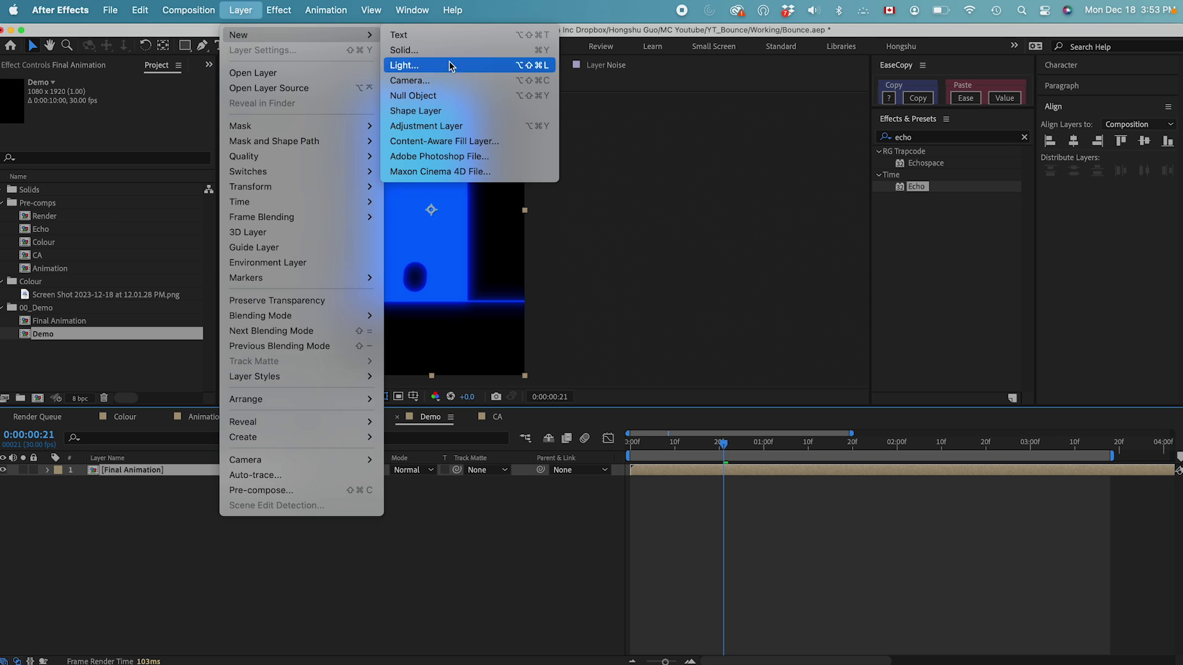
click(460, 124)
Apply the Noise effect to the adjustment layer, set Amount of Noise to 10%, and inspect the grain at 100% magnification
click(934, 137)
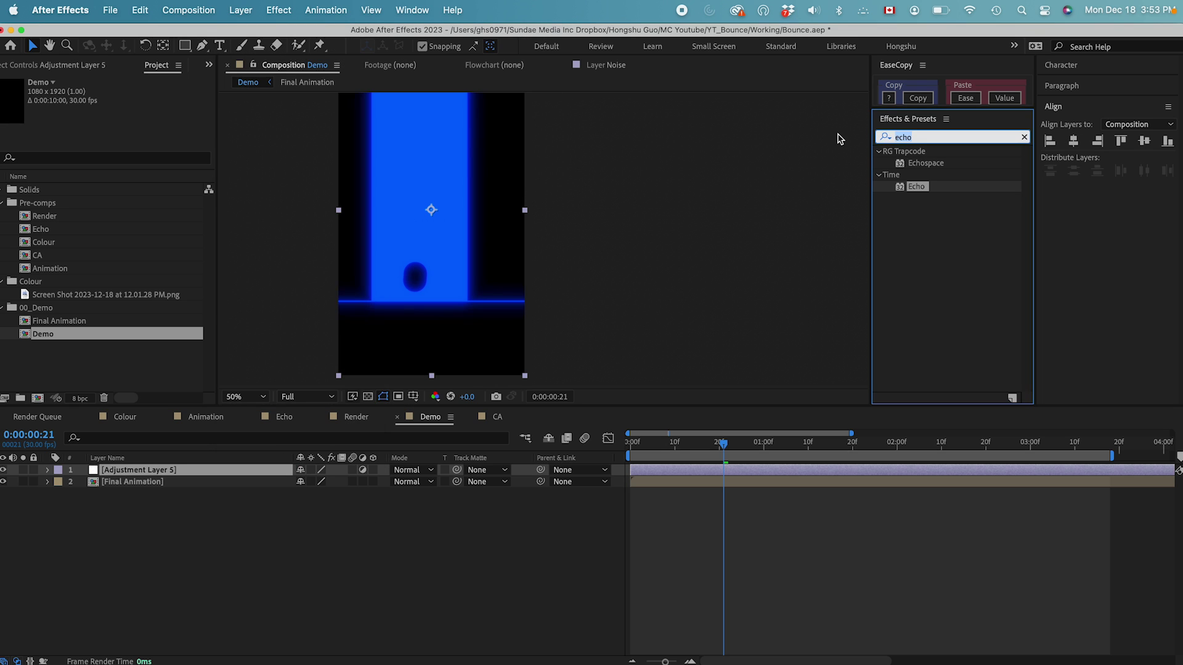
text(noise)
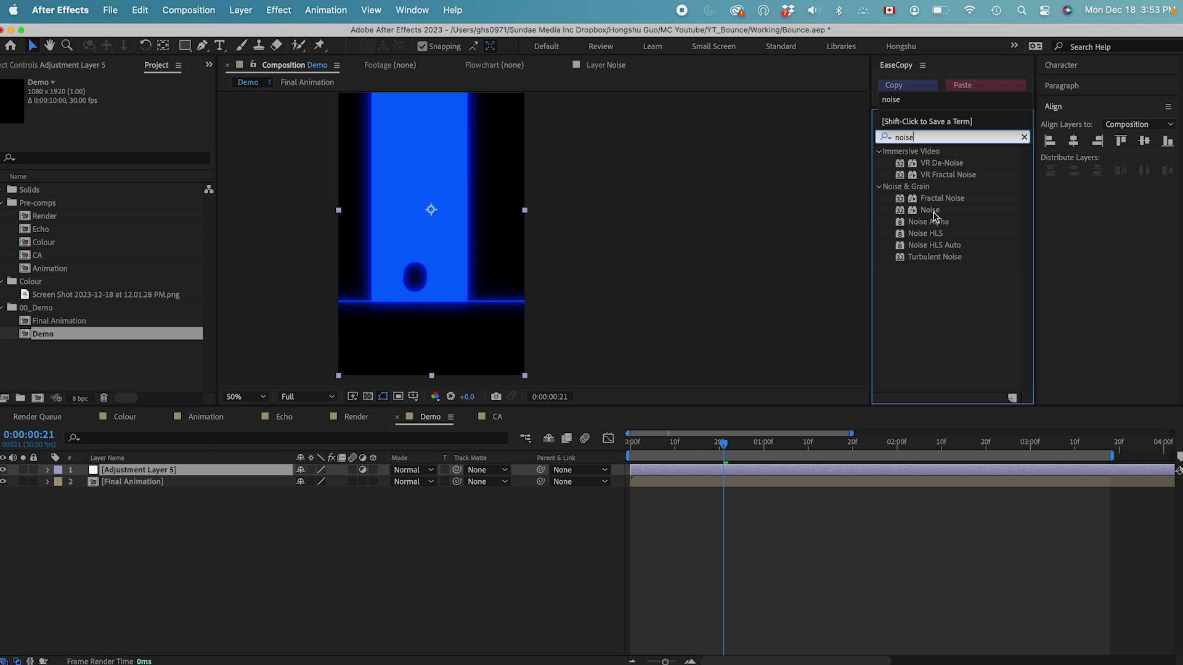
double_click(932, 211)
click(124, 107)
key(Return)
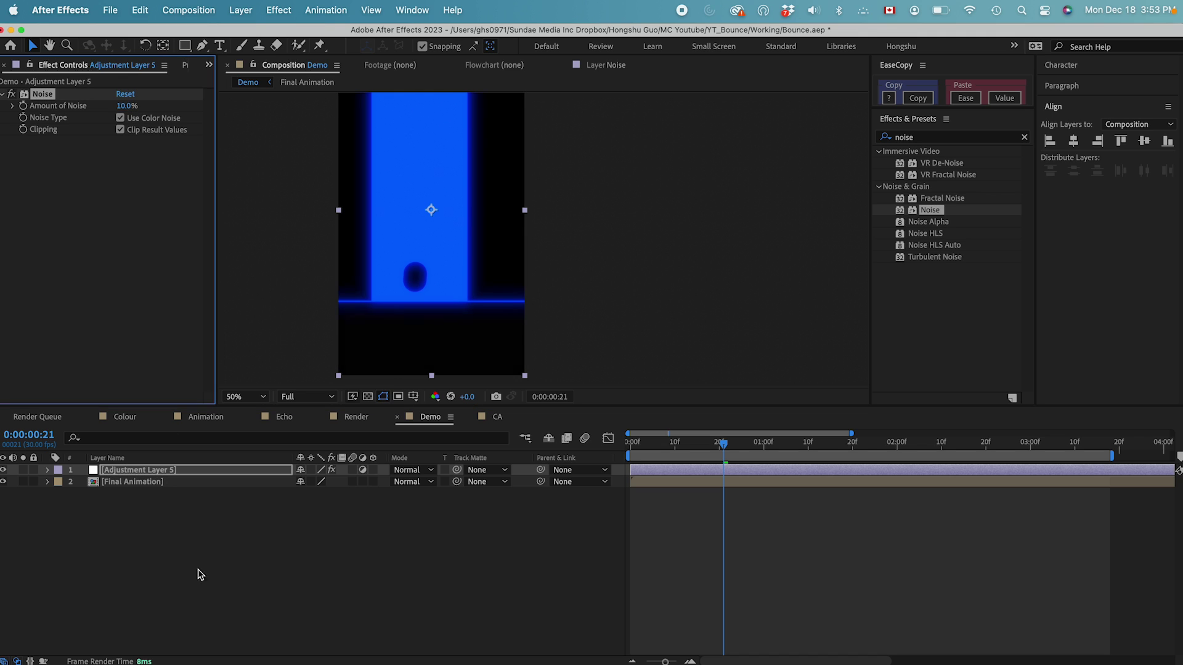
click(185, 506)
key(period)
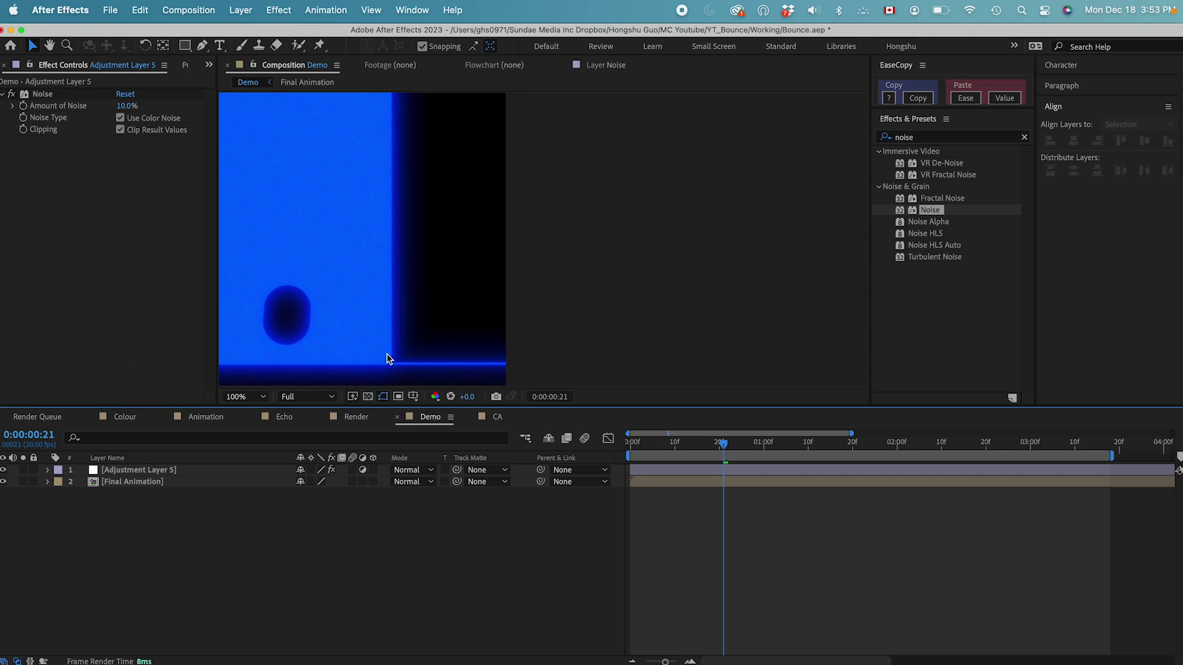
Duplicate the Final Animation layer twice to get three stacked copies
click(131, 484)
click(179, 67)
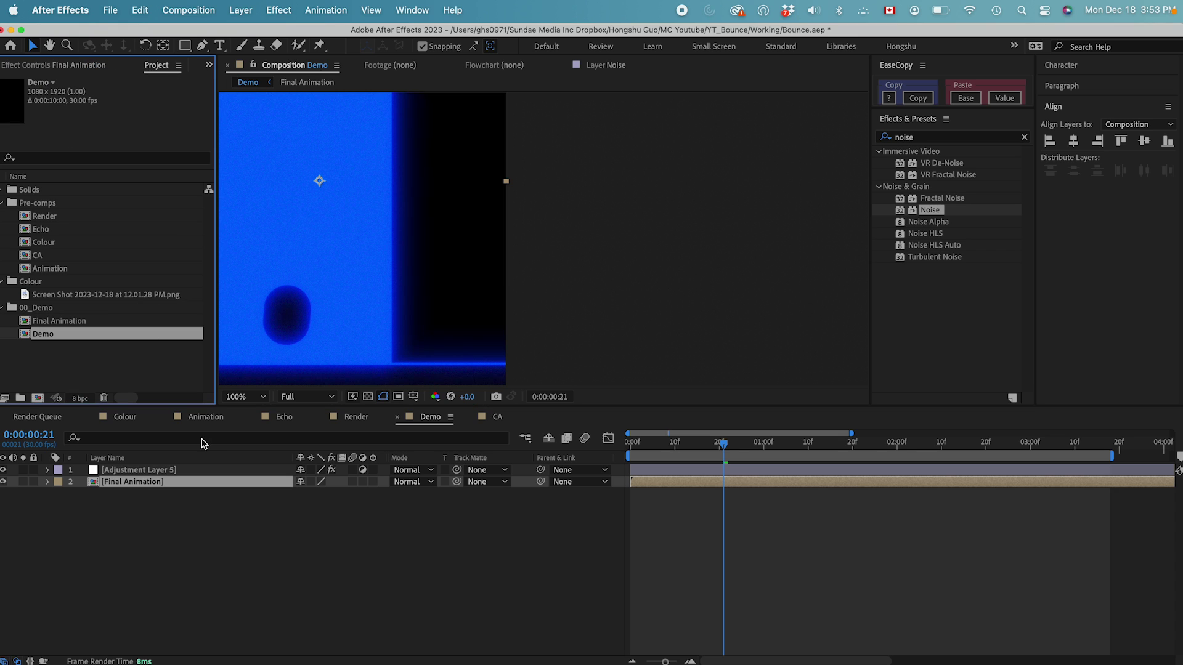
click(149, 486)
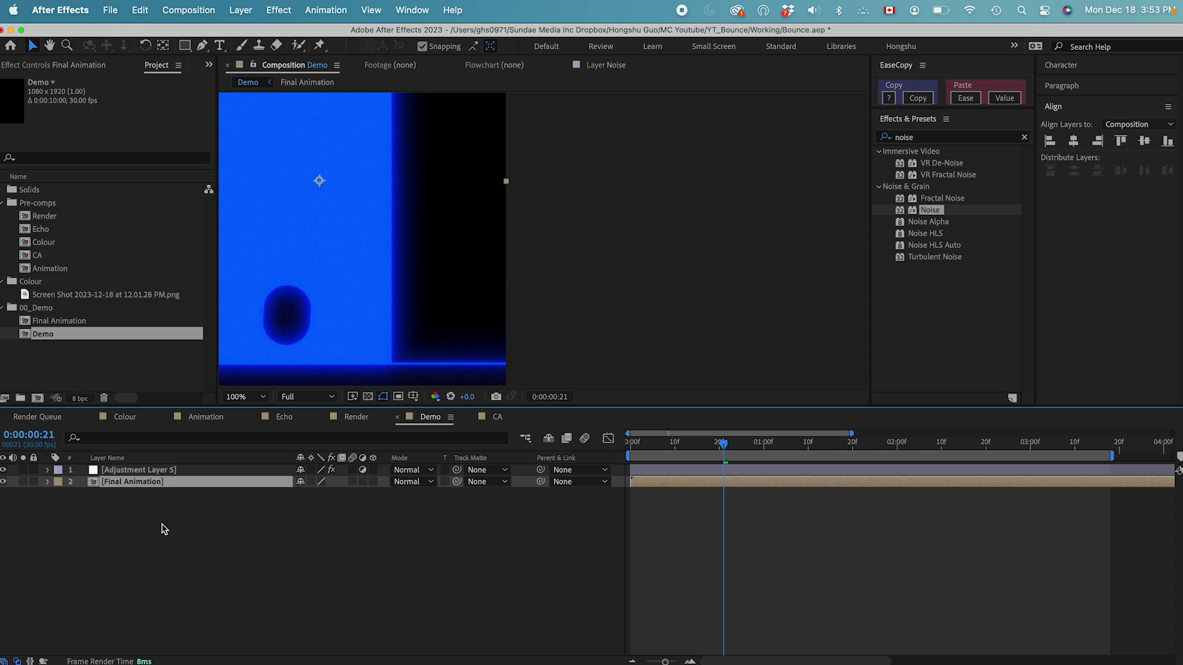
key(super+d)
key(super+d)
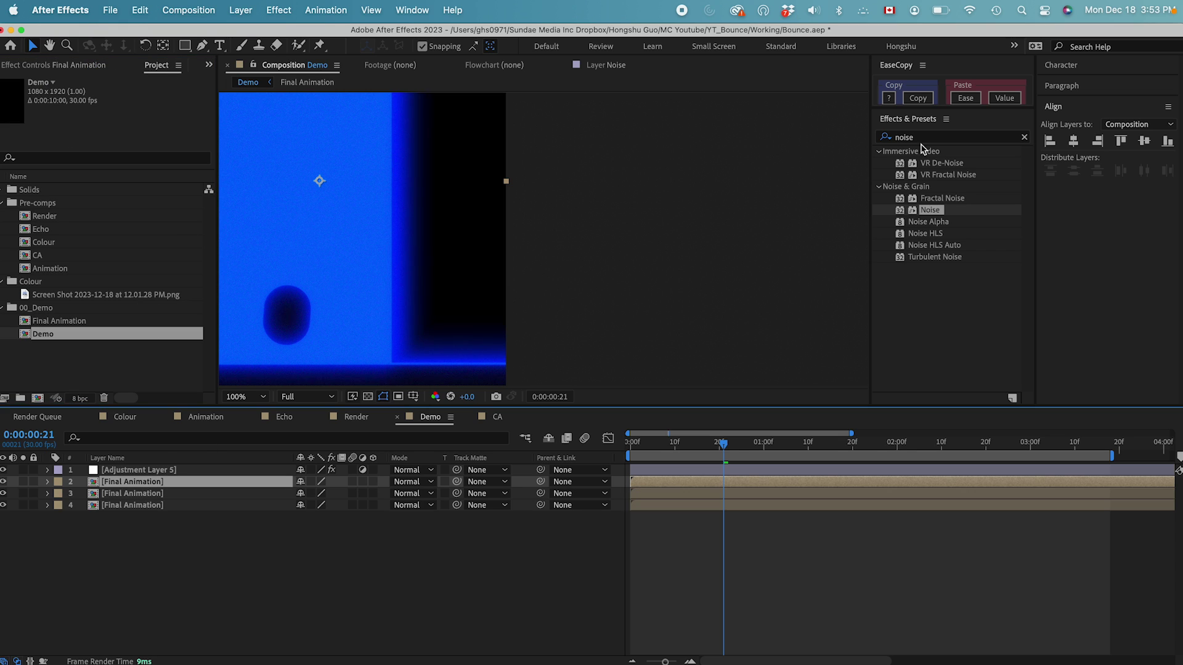
Find the Channel Mixer effect and apply it to the topmost Final Animation copy
key(super+5)
text(chanel)
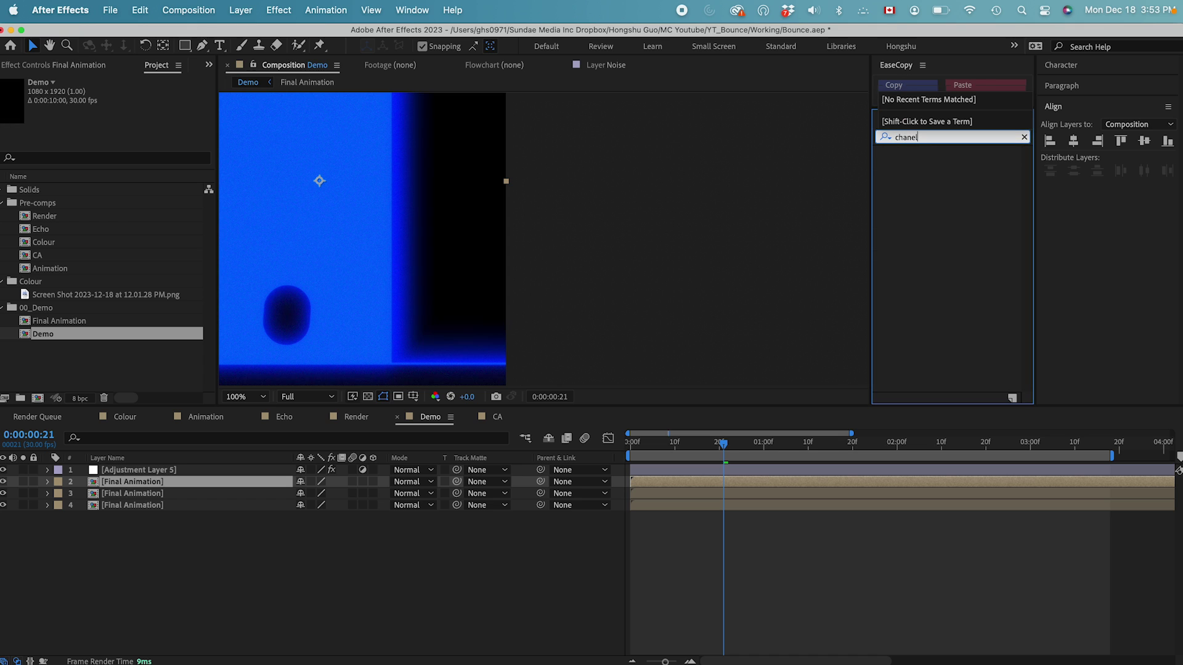
key(BackSpace)
key(BackSpace)
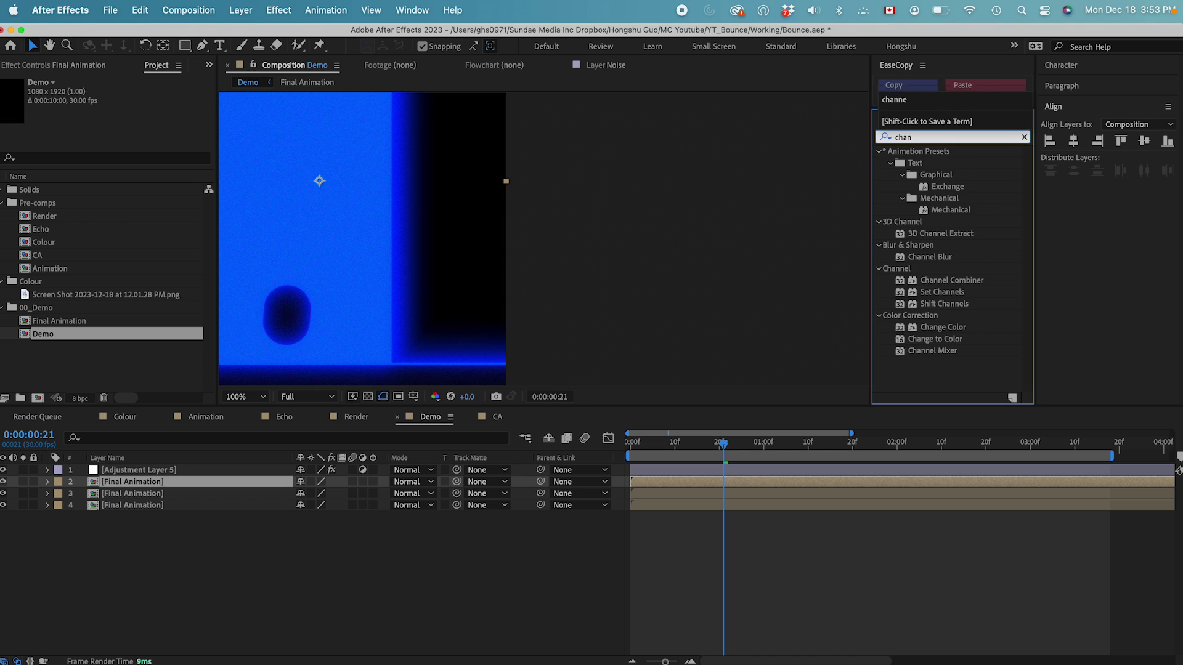
text(ne)
double_click(932, 257)
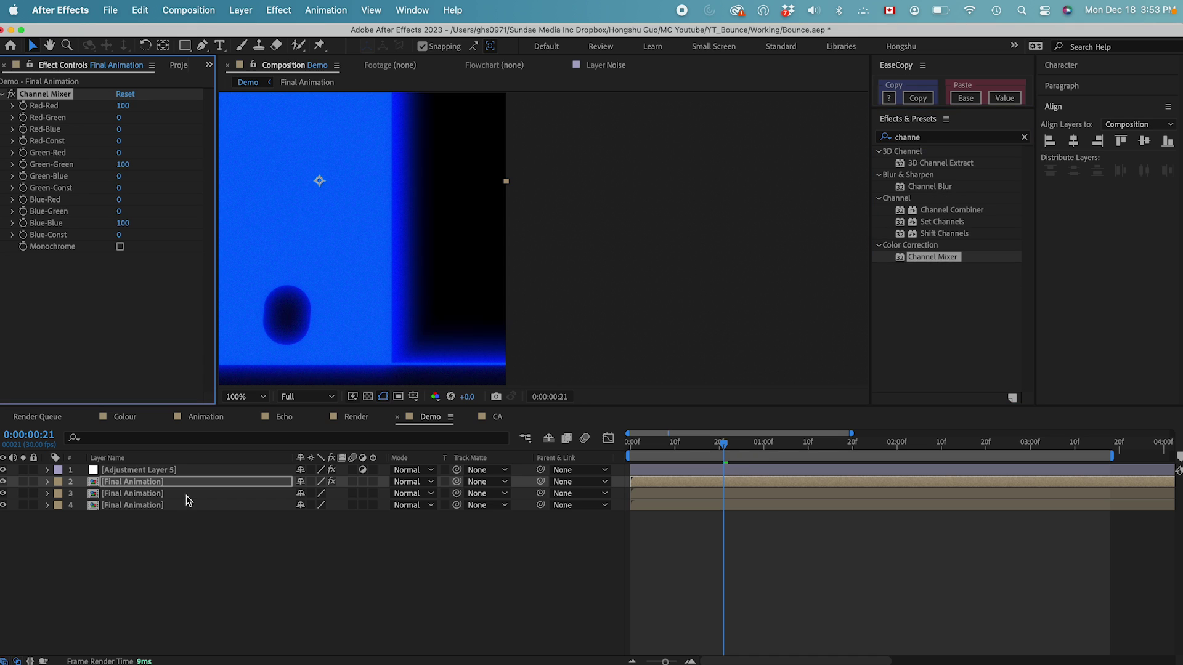
Set the top copy's Green-Green and Blue-Blue values to 0 so only its red channel remains
click(124, 164)
text(0)
click(123, 224)
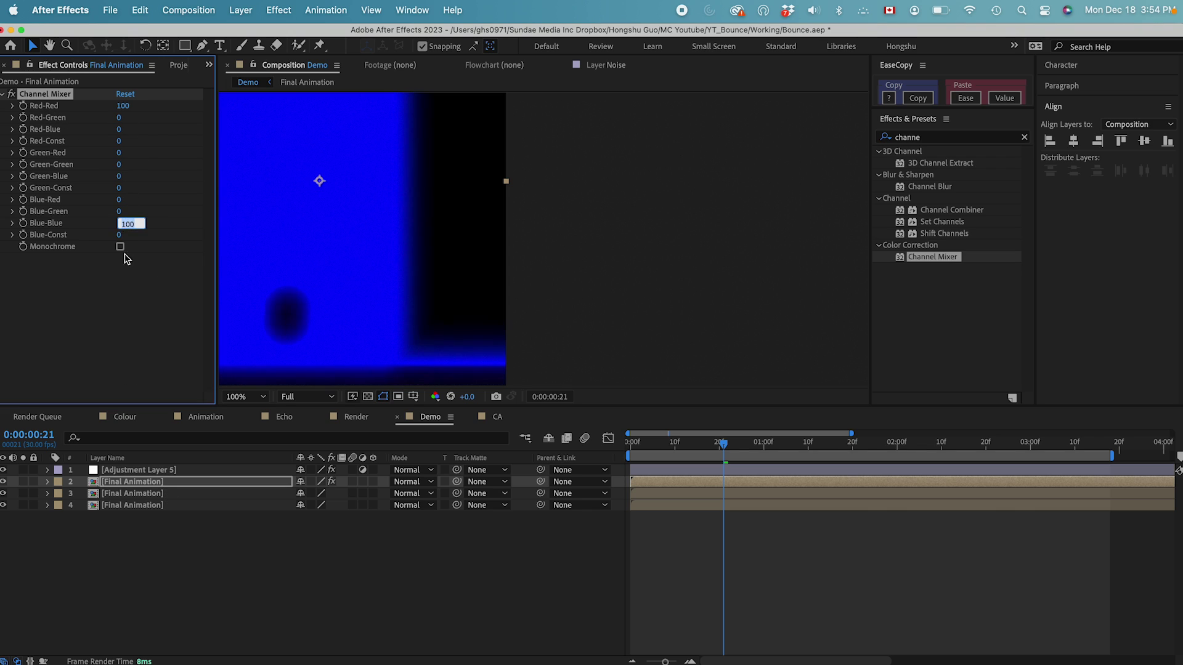
text(0)
Copy the Channel Mixer effect from the top Final Animation copy onto the middle one
click(126, 475)
click(134, 494)
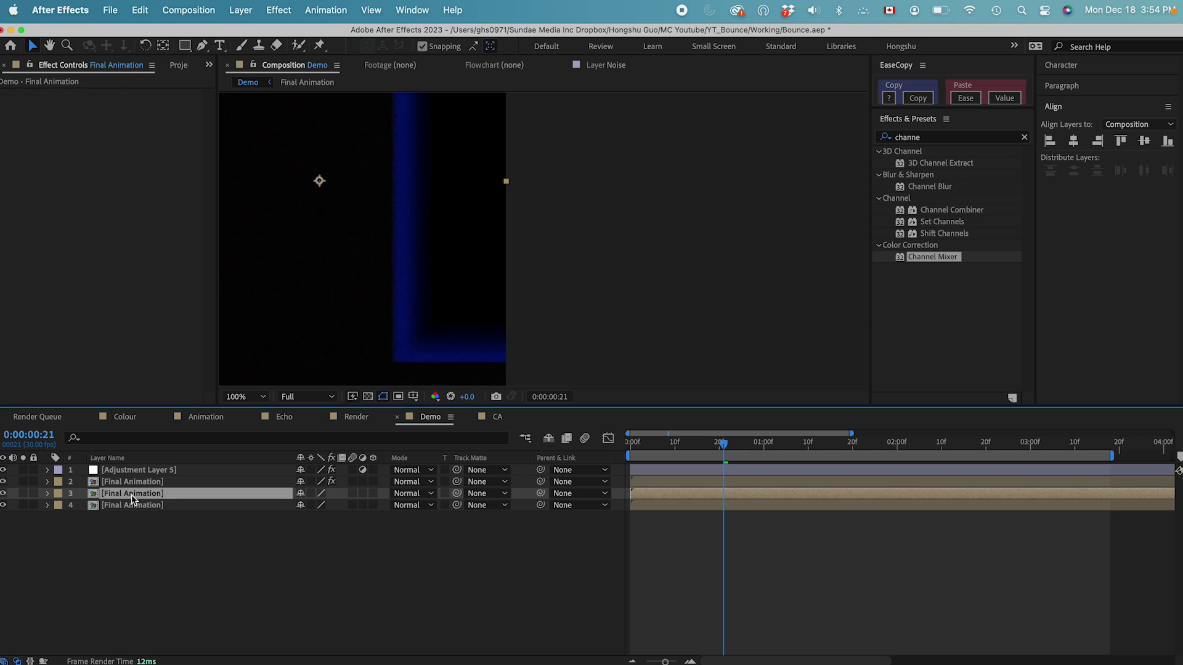
click(108, 482)
click(44, 94)
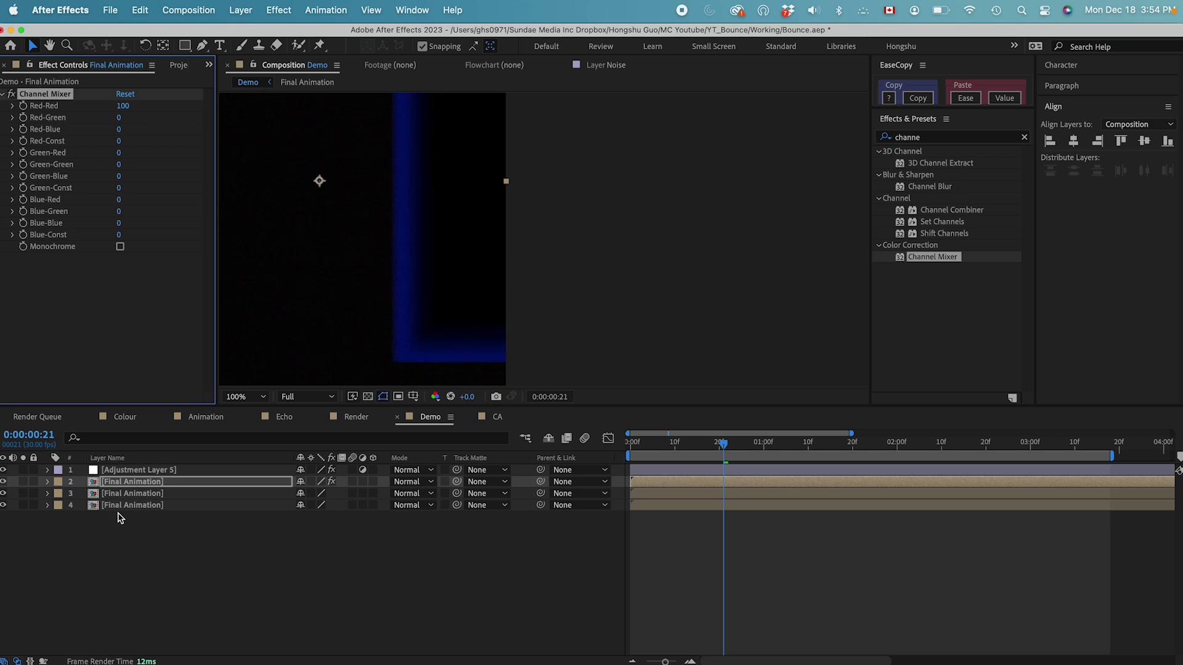
key(cmd+c)
click(130, 496)
key(cmd+v)
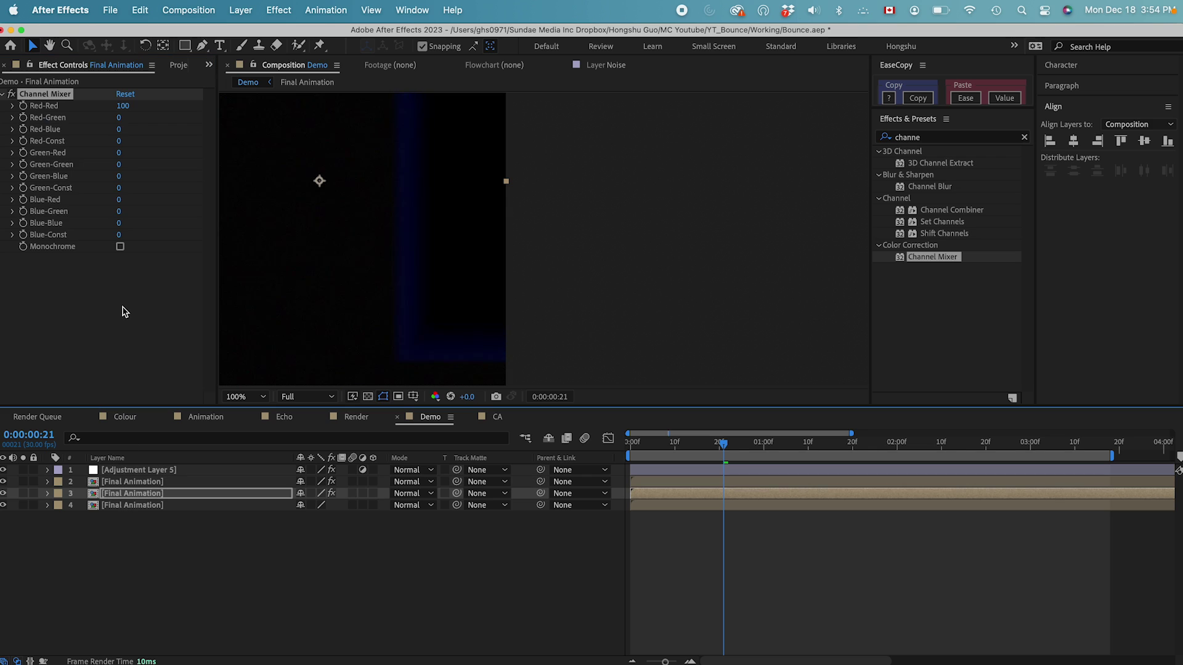
Set the middle copy's Channel Mixer to Green-Green 100 and Red-Red 0
click(119, 164)
text(100)
click(126, 106)
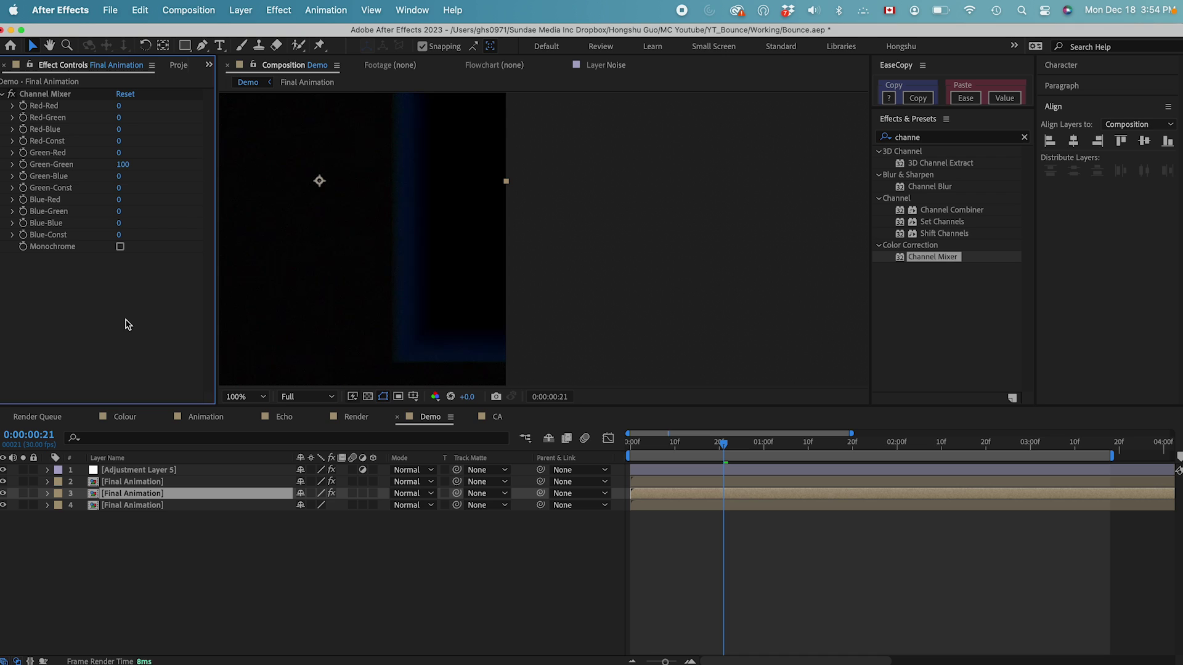
Paste Channel Mixer onto the bottom Final Animation copy and set its Red-Red to 0 and Blue-Blue to 100
click(145, 509)
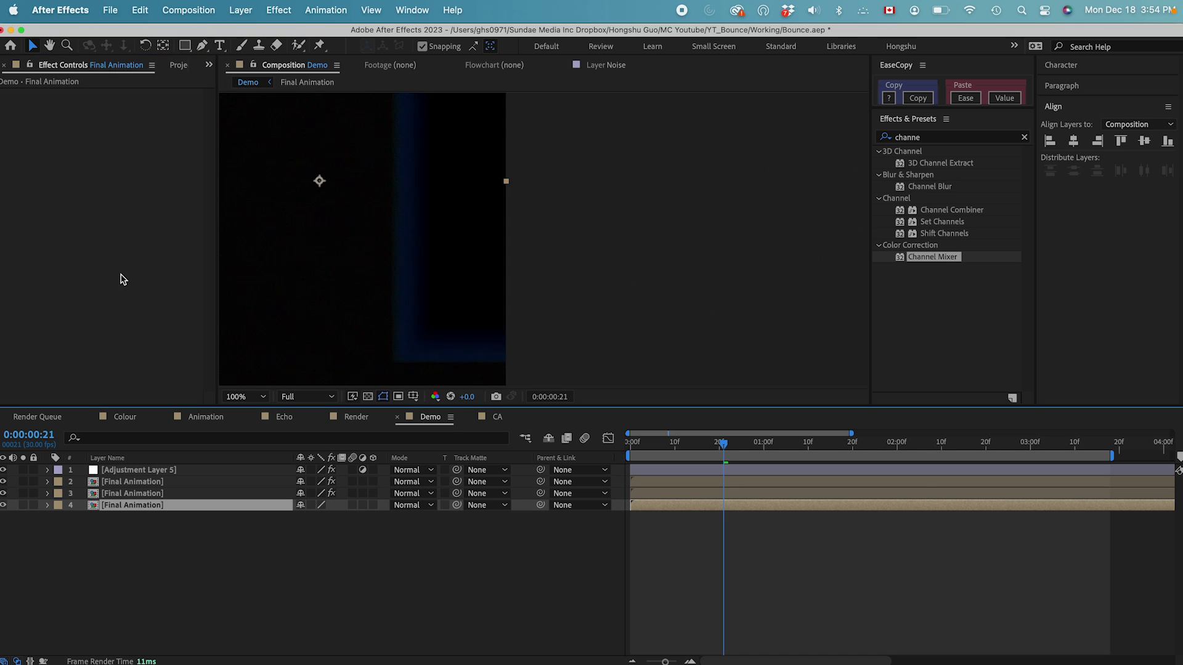
key(super+alt+shift+e)
click(123, 106)
click(128, 262)
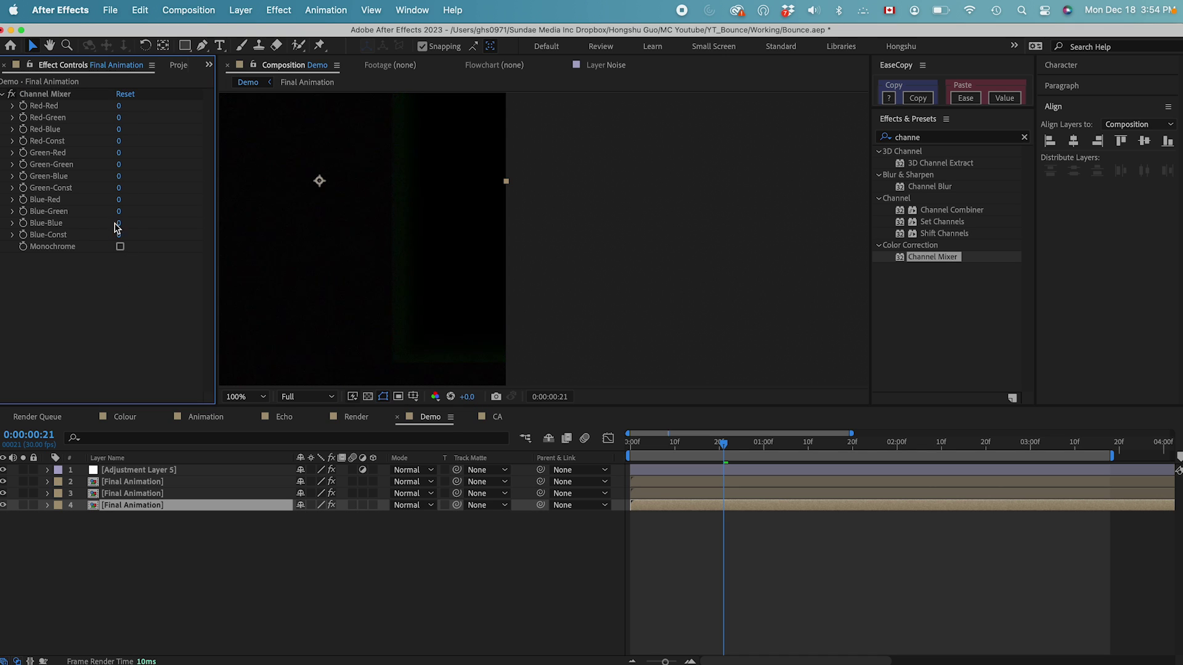
click(118, 223)
text(100)
key(Return)
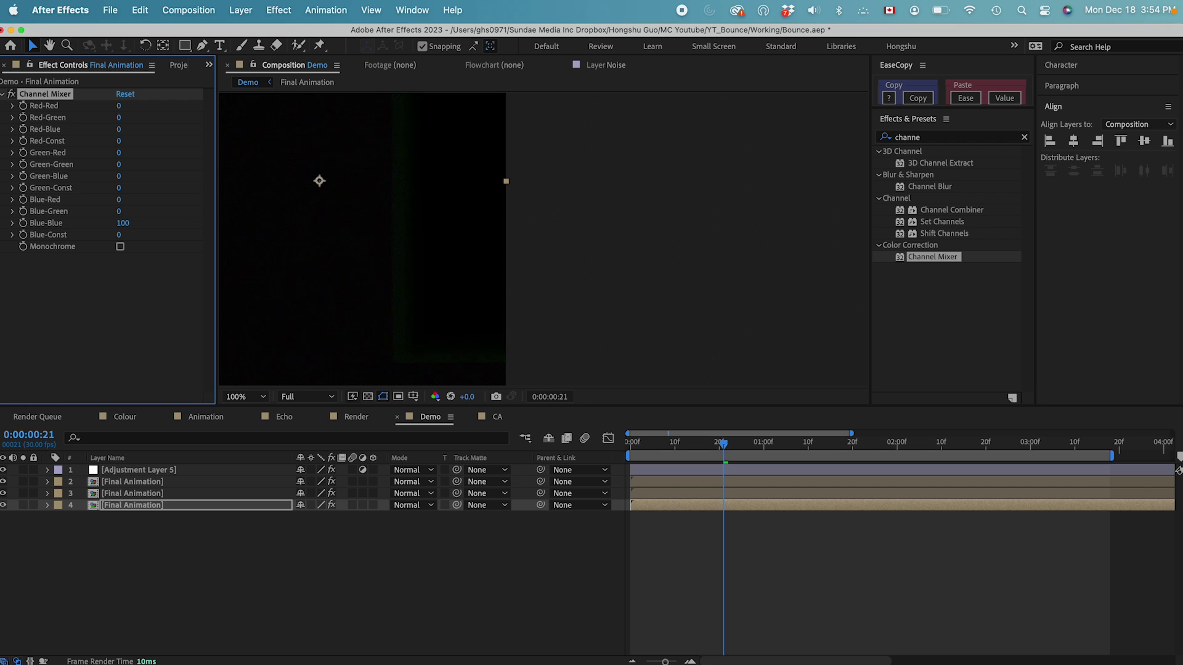
Set the blending mode of all three Final Animation copies to Add, and select the middle copy
click(131, 485)
shift+click(137, 506)
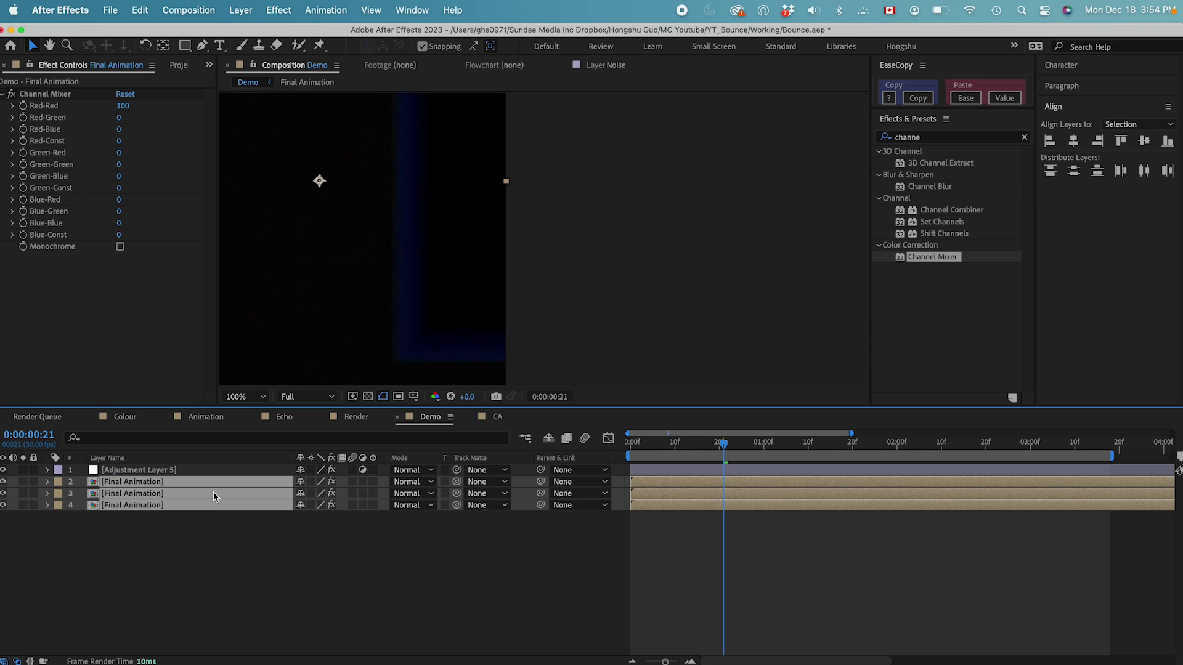
click(418, 482)
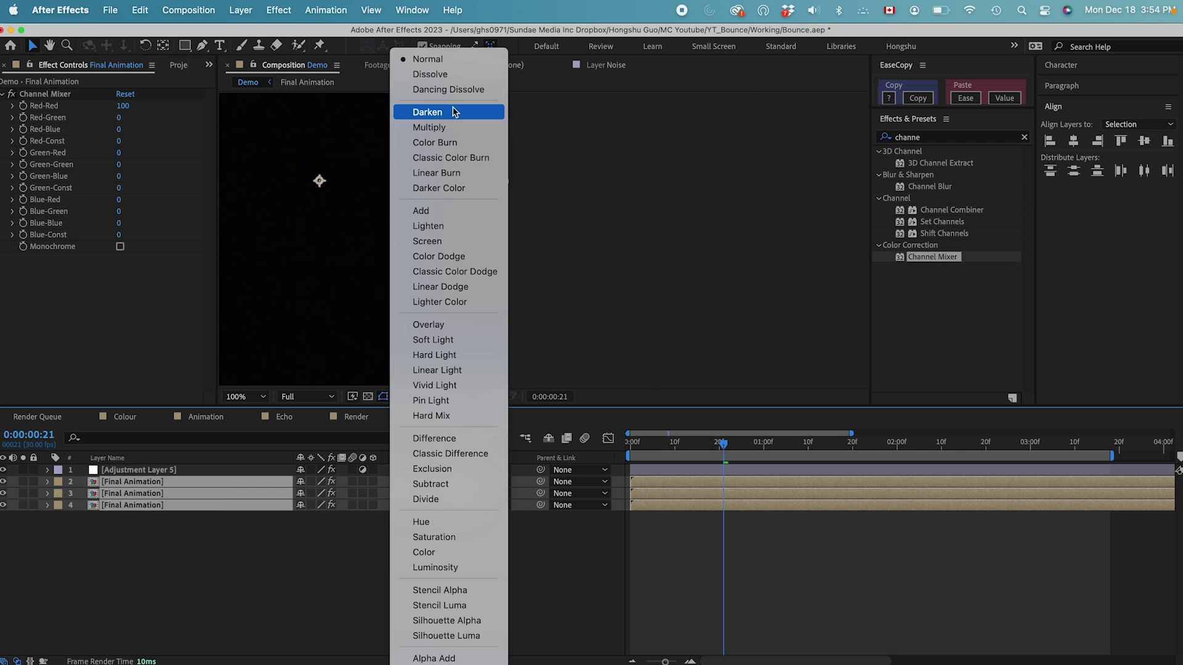
click(425, 211)
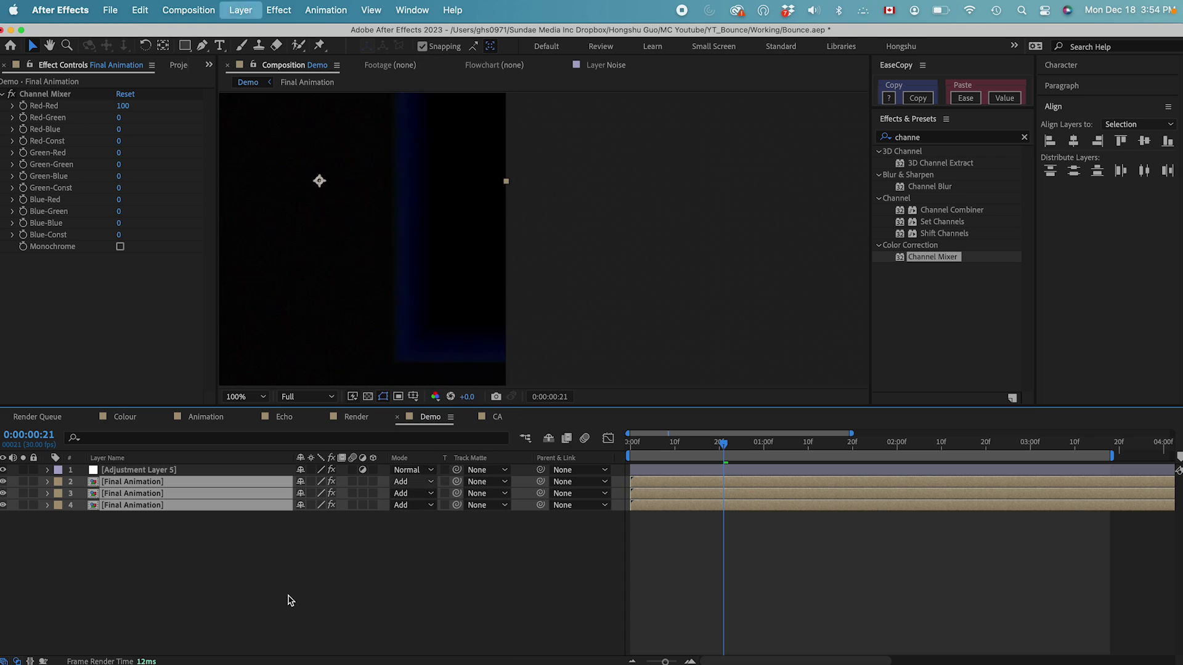
click(203, 494)
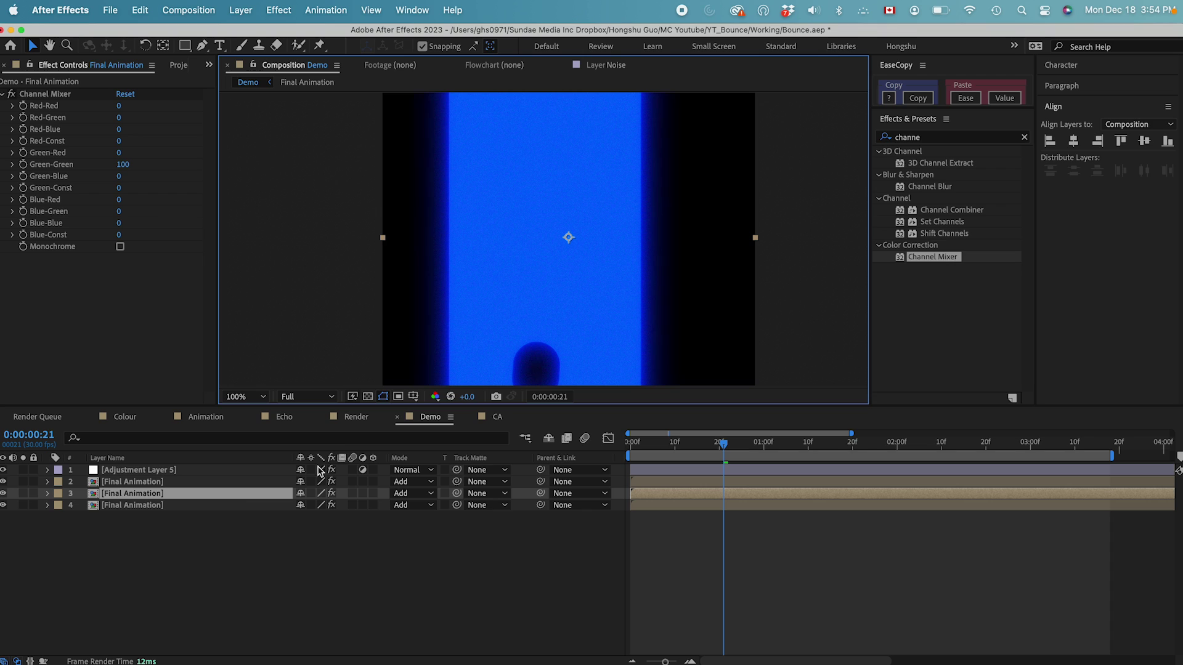
Select the bottom Final Animation copy and move the playhead to 0:00:01:11 to inspect the channel split up close
key(Return)
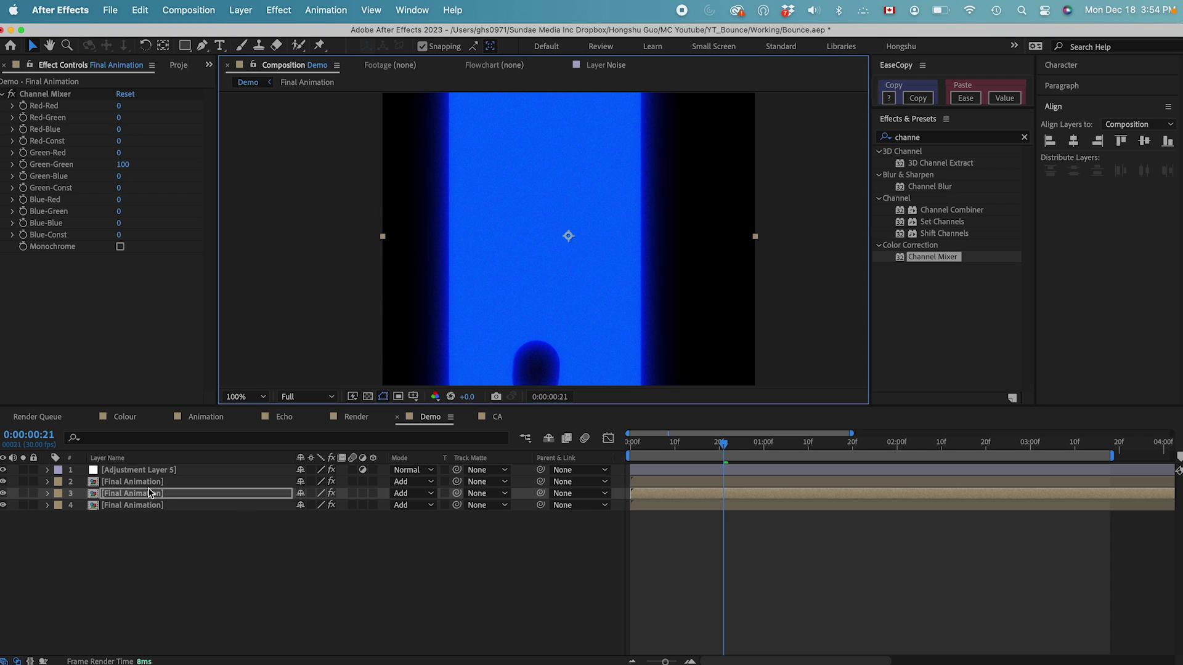
click(289, 506)
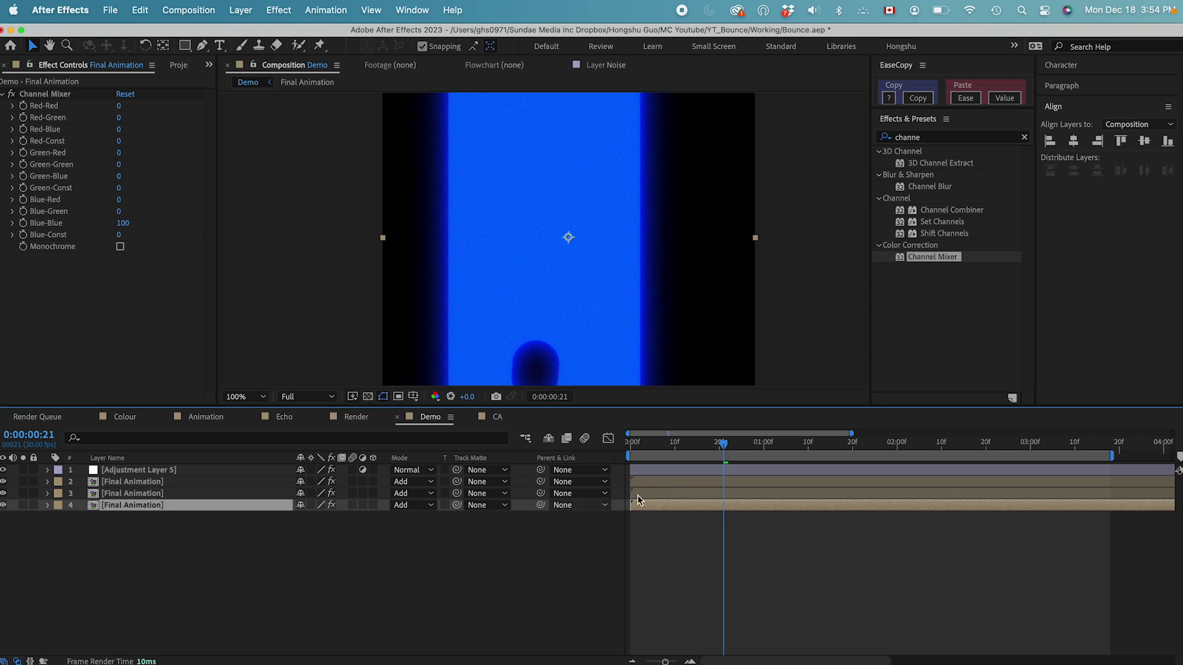
drag(725, 444, 811, 445)
scroll(578, 264, up, 1)
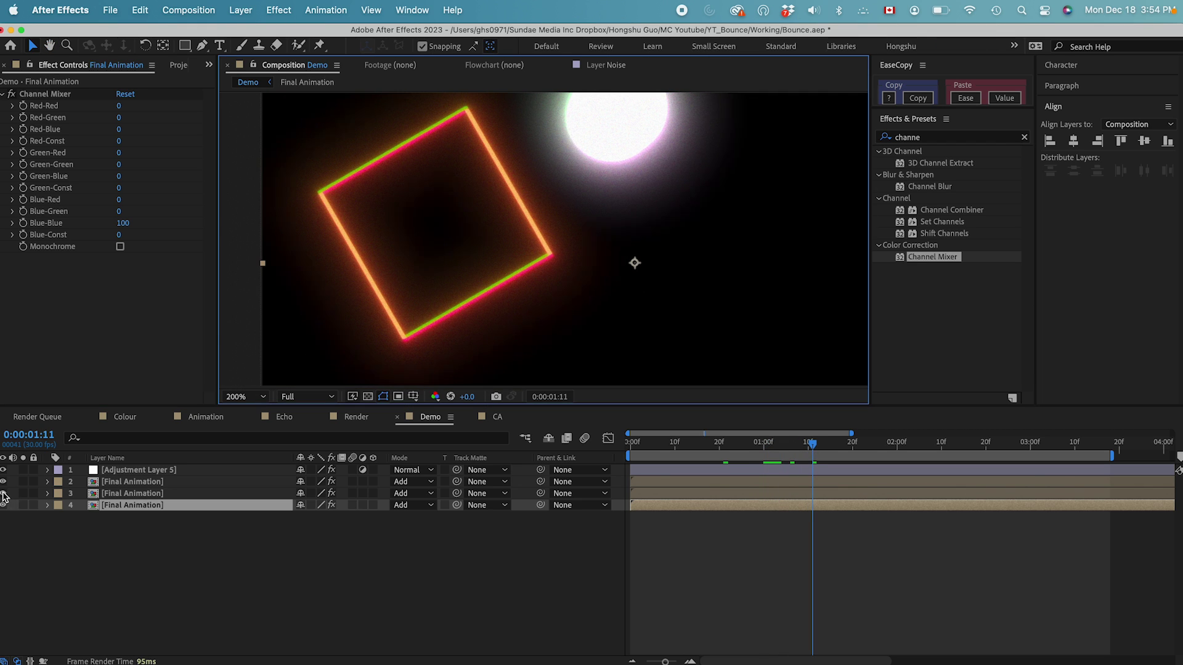
Show the red, green and blue Final Animation copies one at a time, and make all three visible again
drag(3, 493, 5, 521)
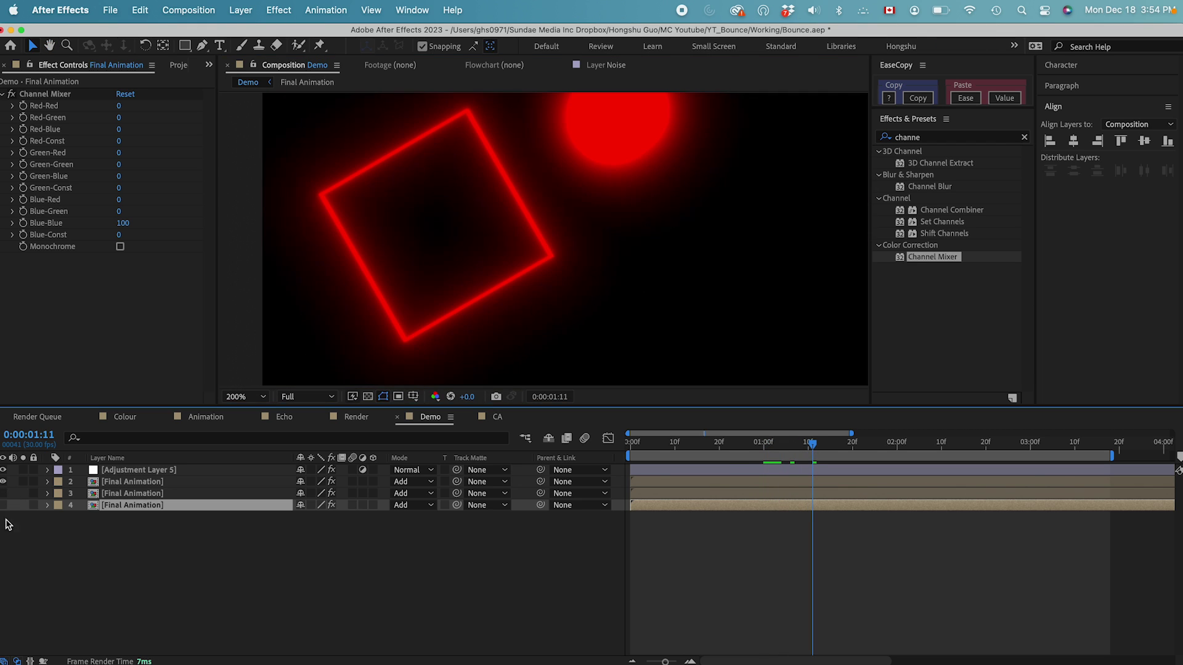
click(3, 483)
click(3, 484)
click(3, 483)
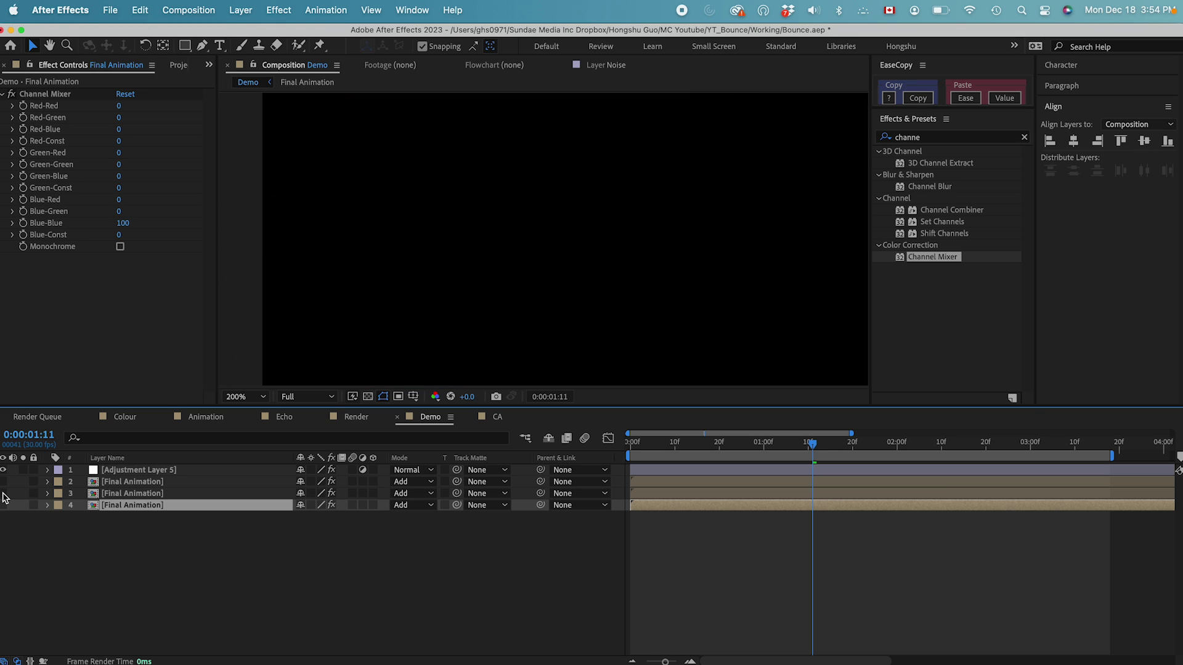
click(3, 494)
click(3, 493)
click(3, 506)
click(4, 505)
click(3, 481)
click(4, 494)
click(3, 506)
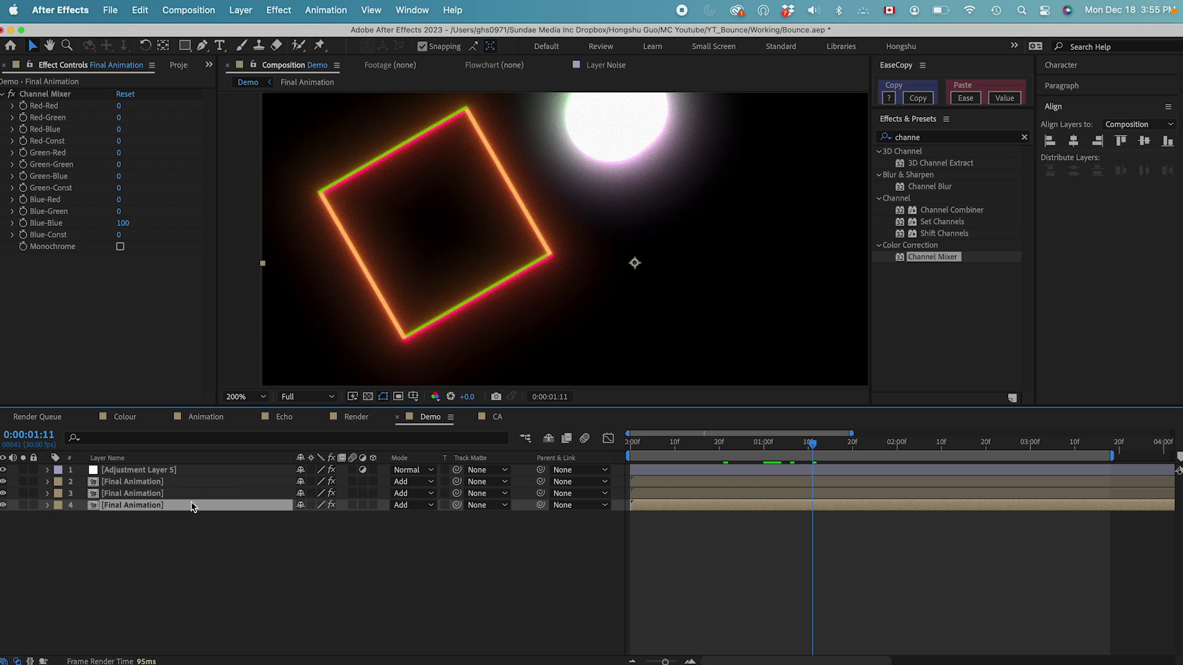
Deselect the layers and preview the whole Demo composition from its start at 50% view size
key(Return)
click(427, 597)
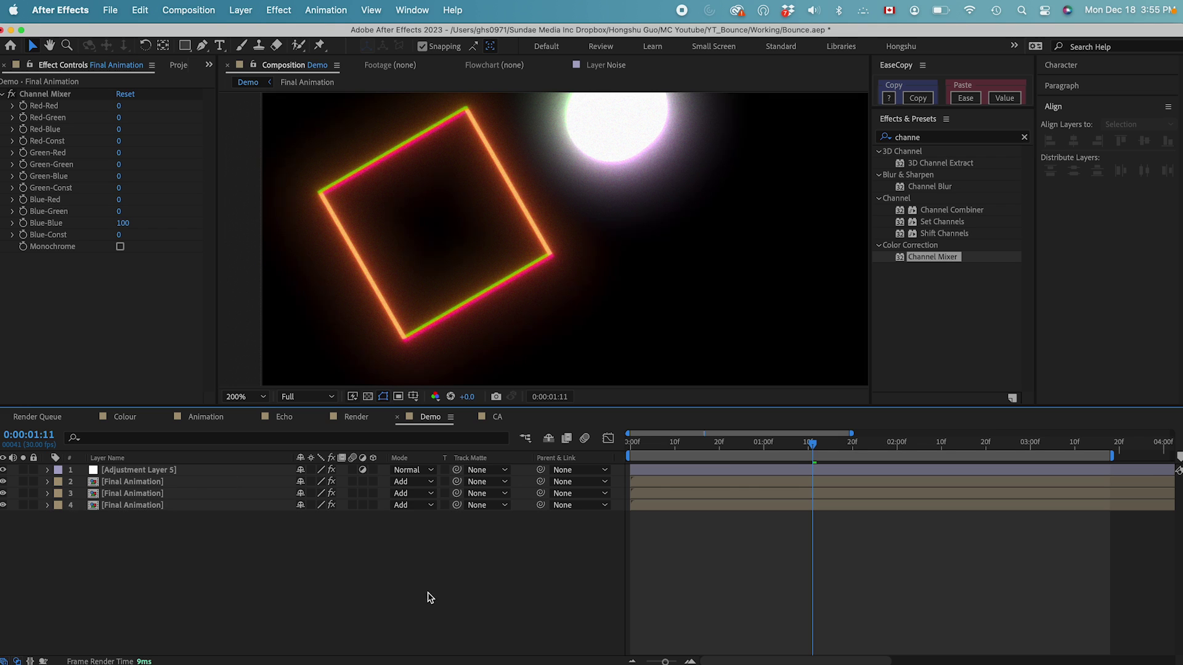
key(comma)
drag(687, 273, 650, 347)
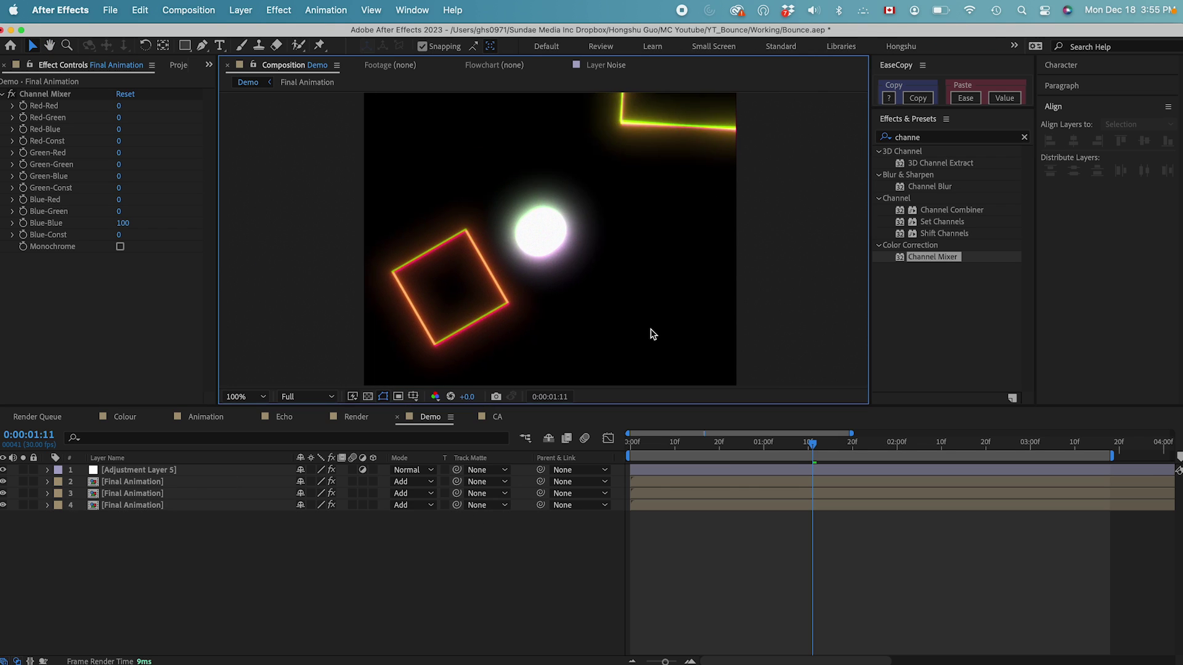
key(comma)
key(Home)
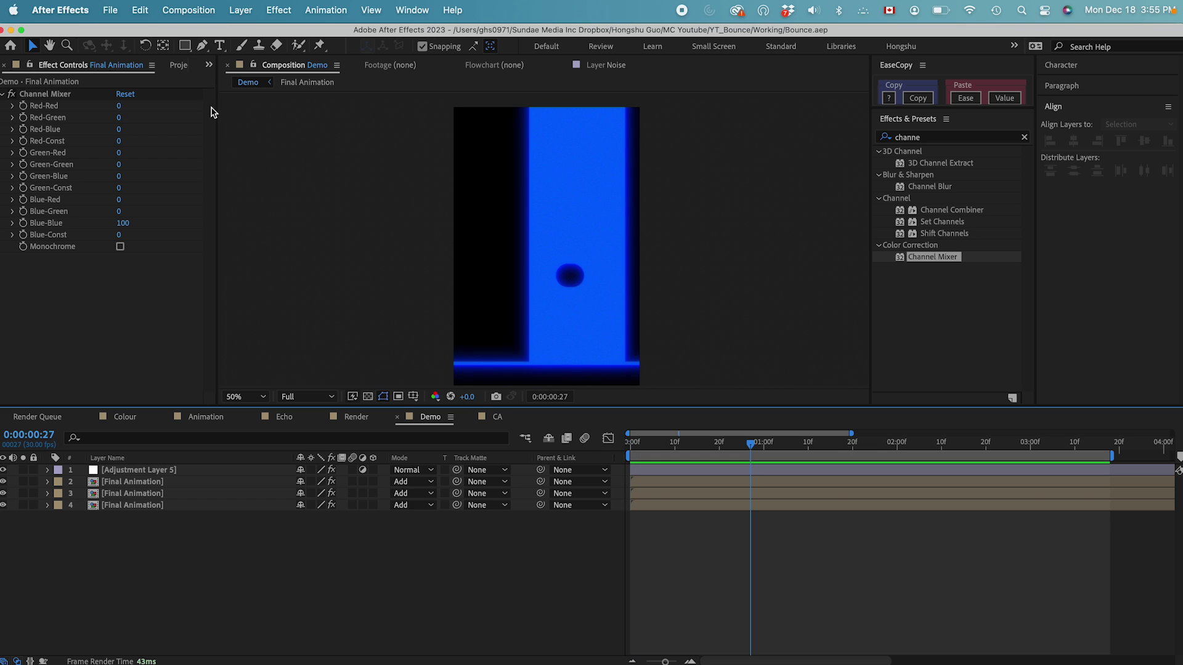
Open the Render composition from the project's Pre-comps folder
click(180, 65)
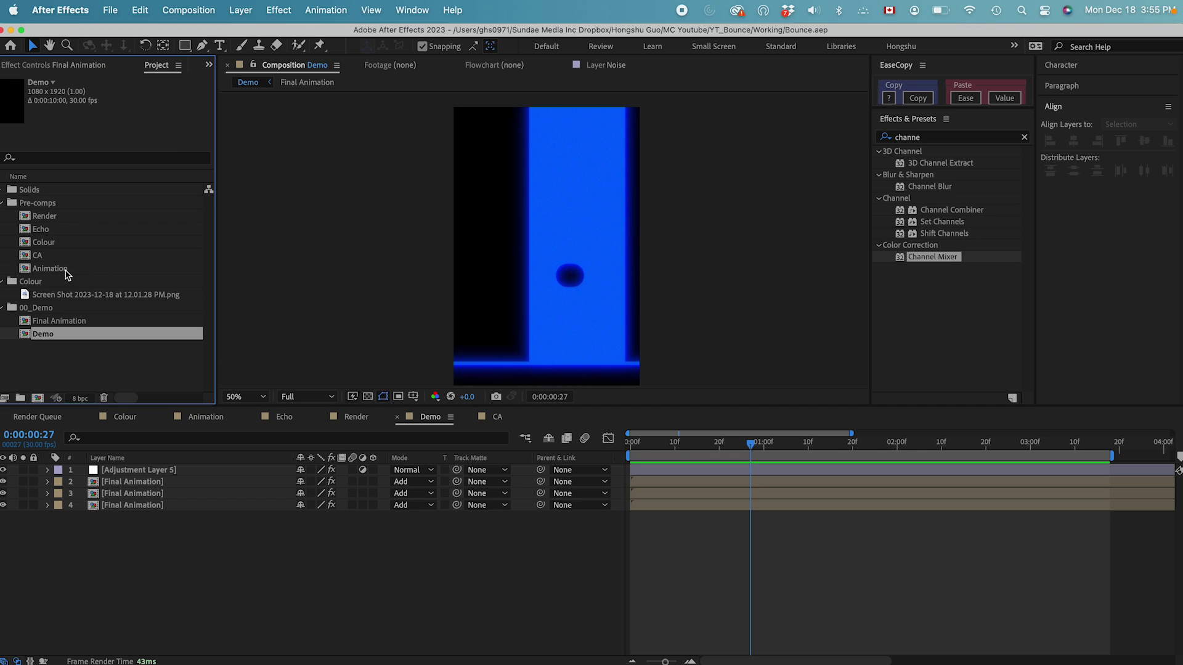
double_click(49, 217)
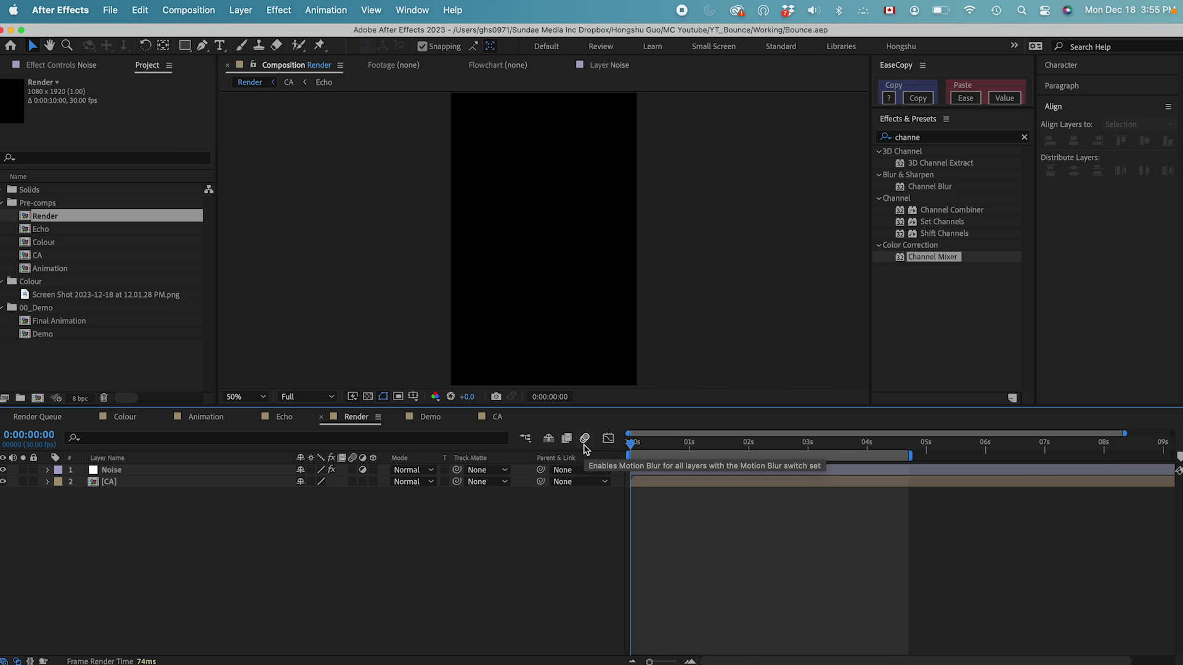